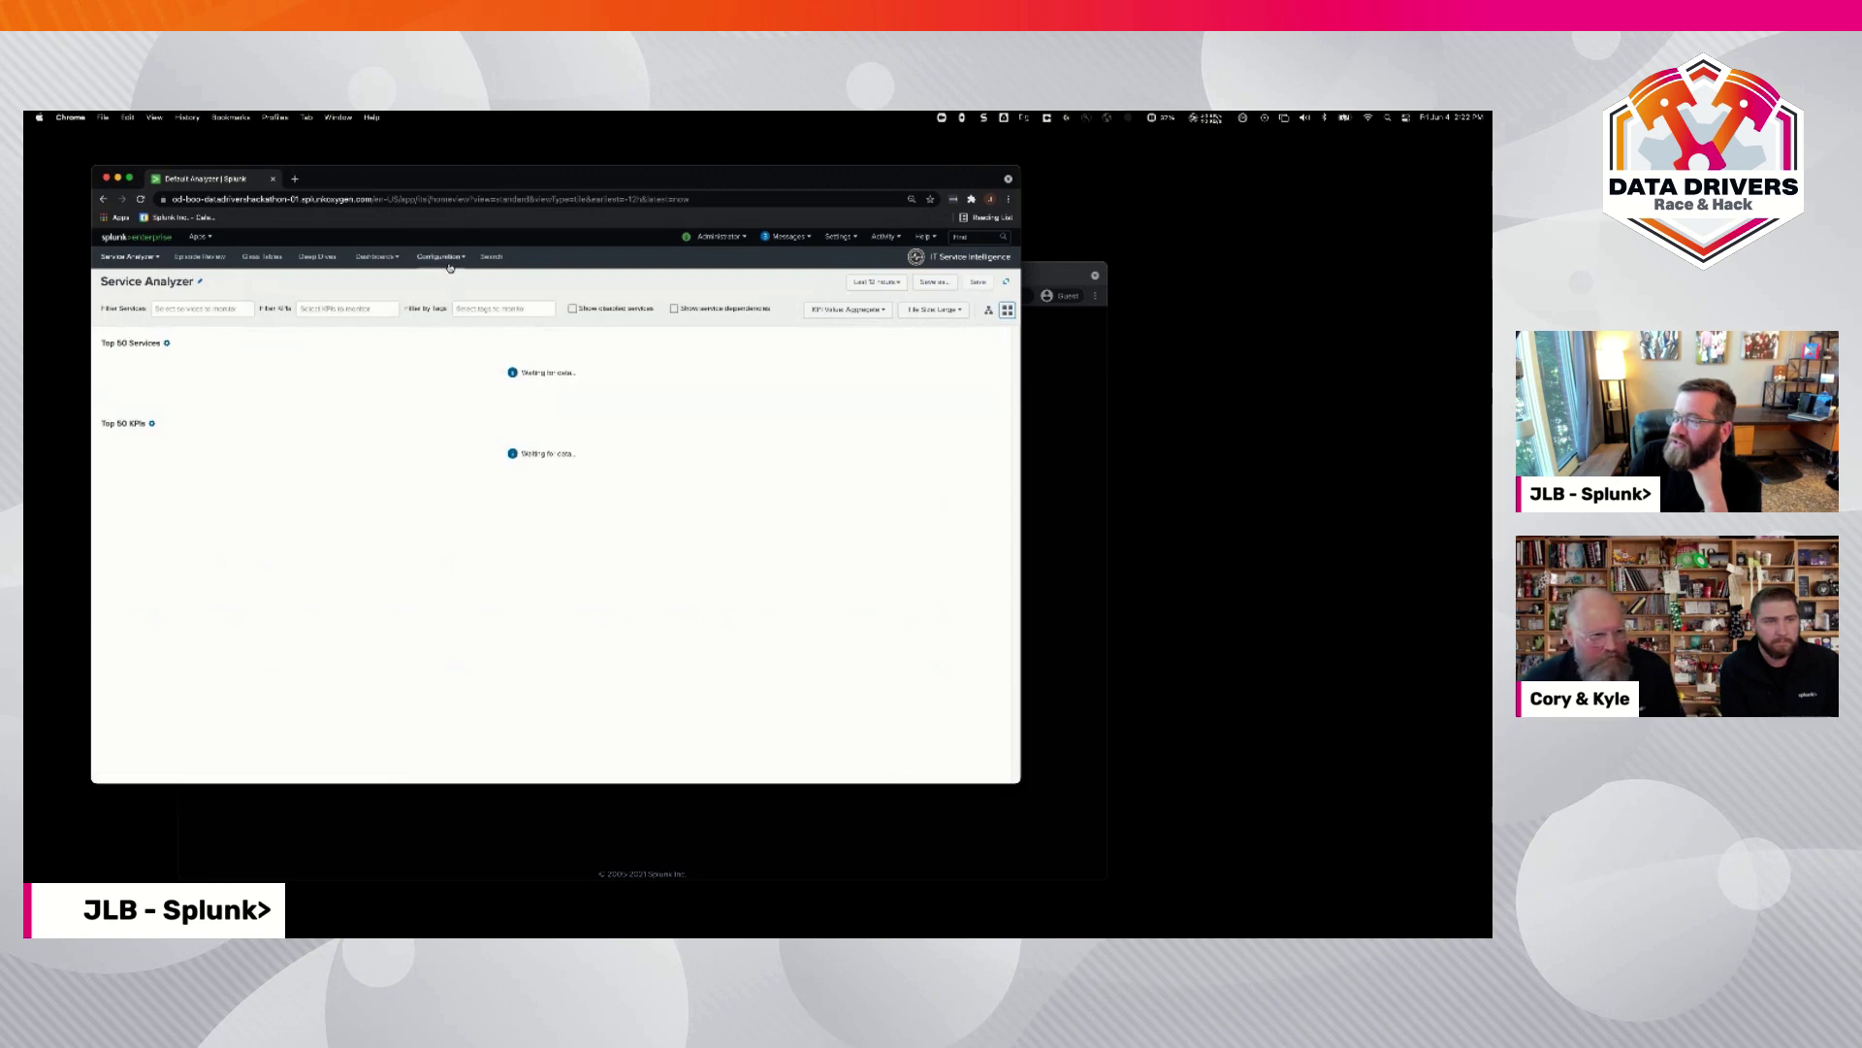
Step: Open the services configuration list and start creating a new service
left_click(451, 260)
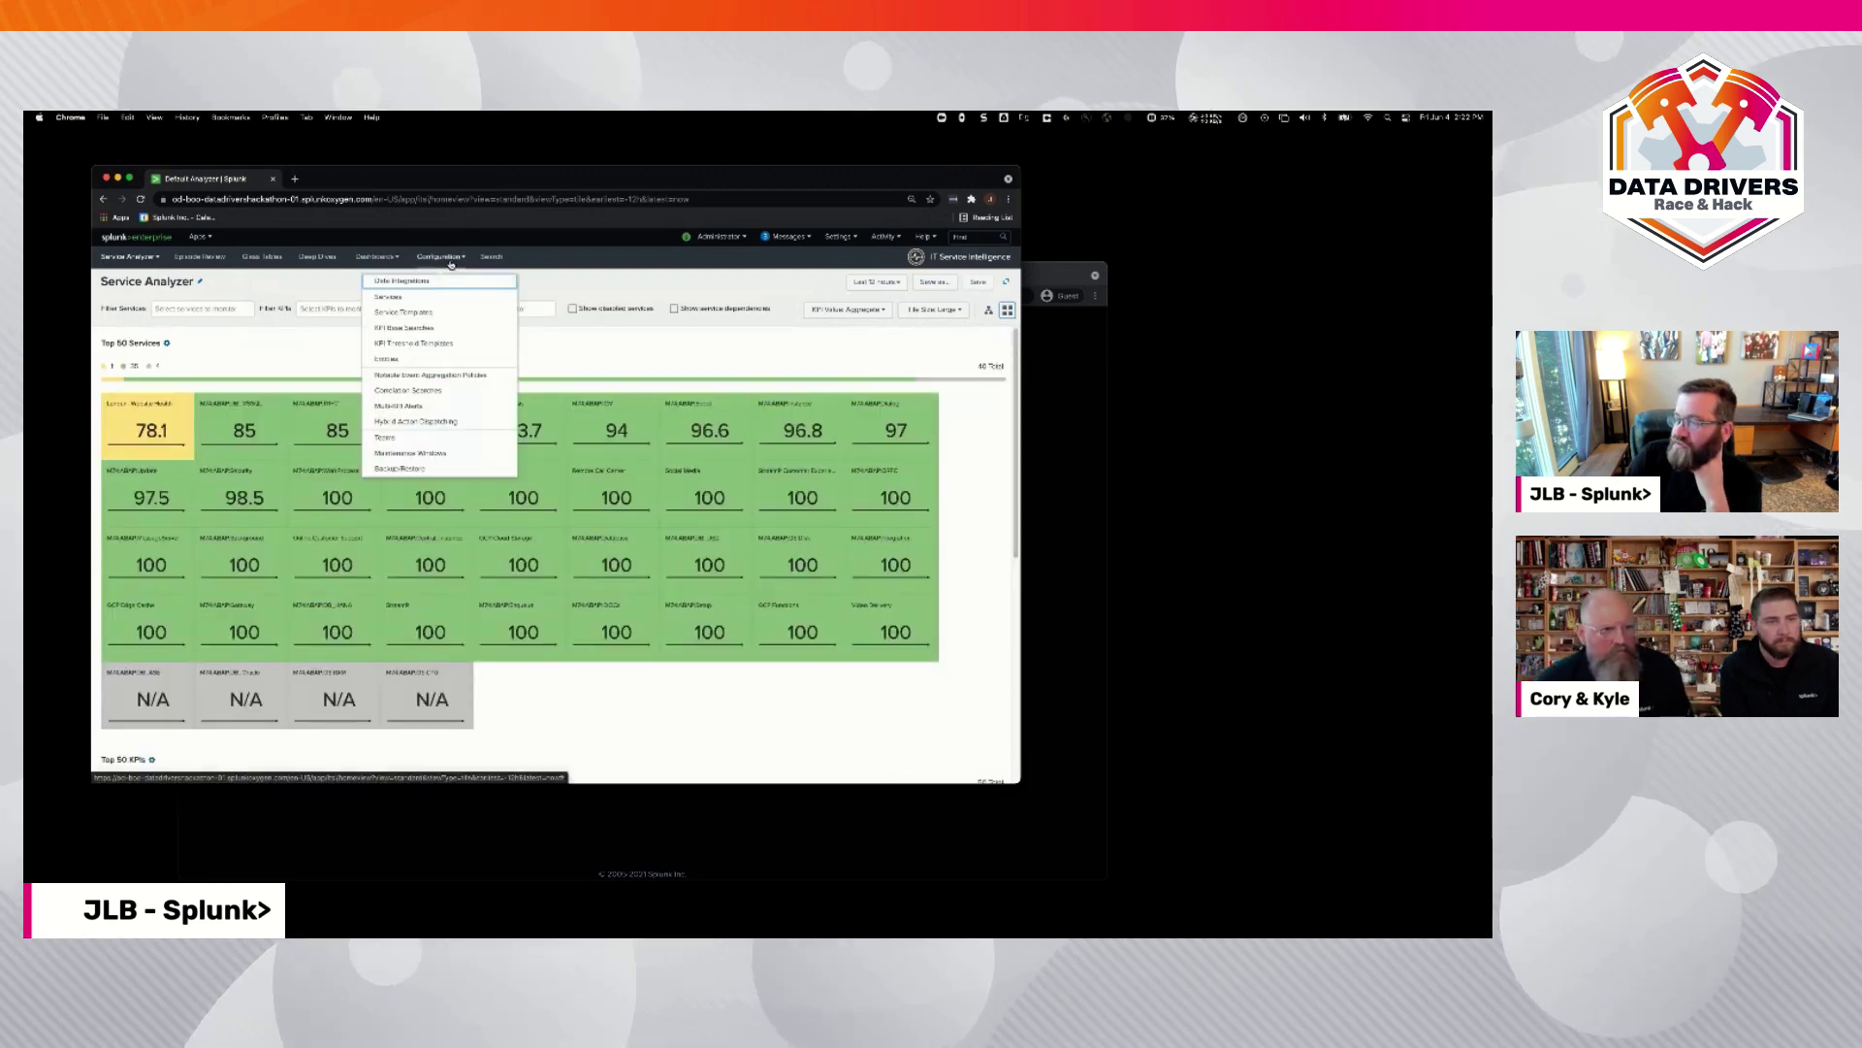
left_click(412, 300)
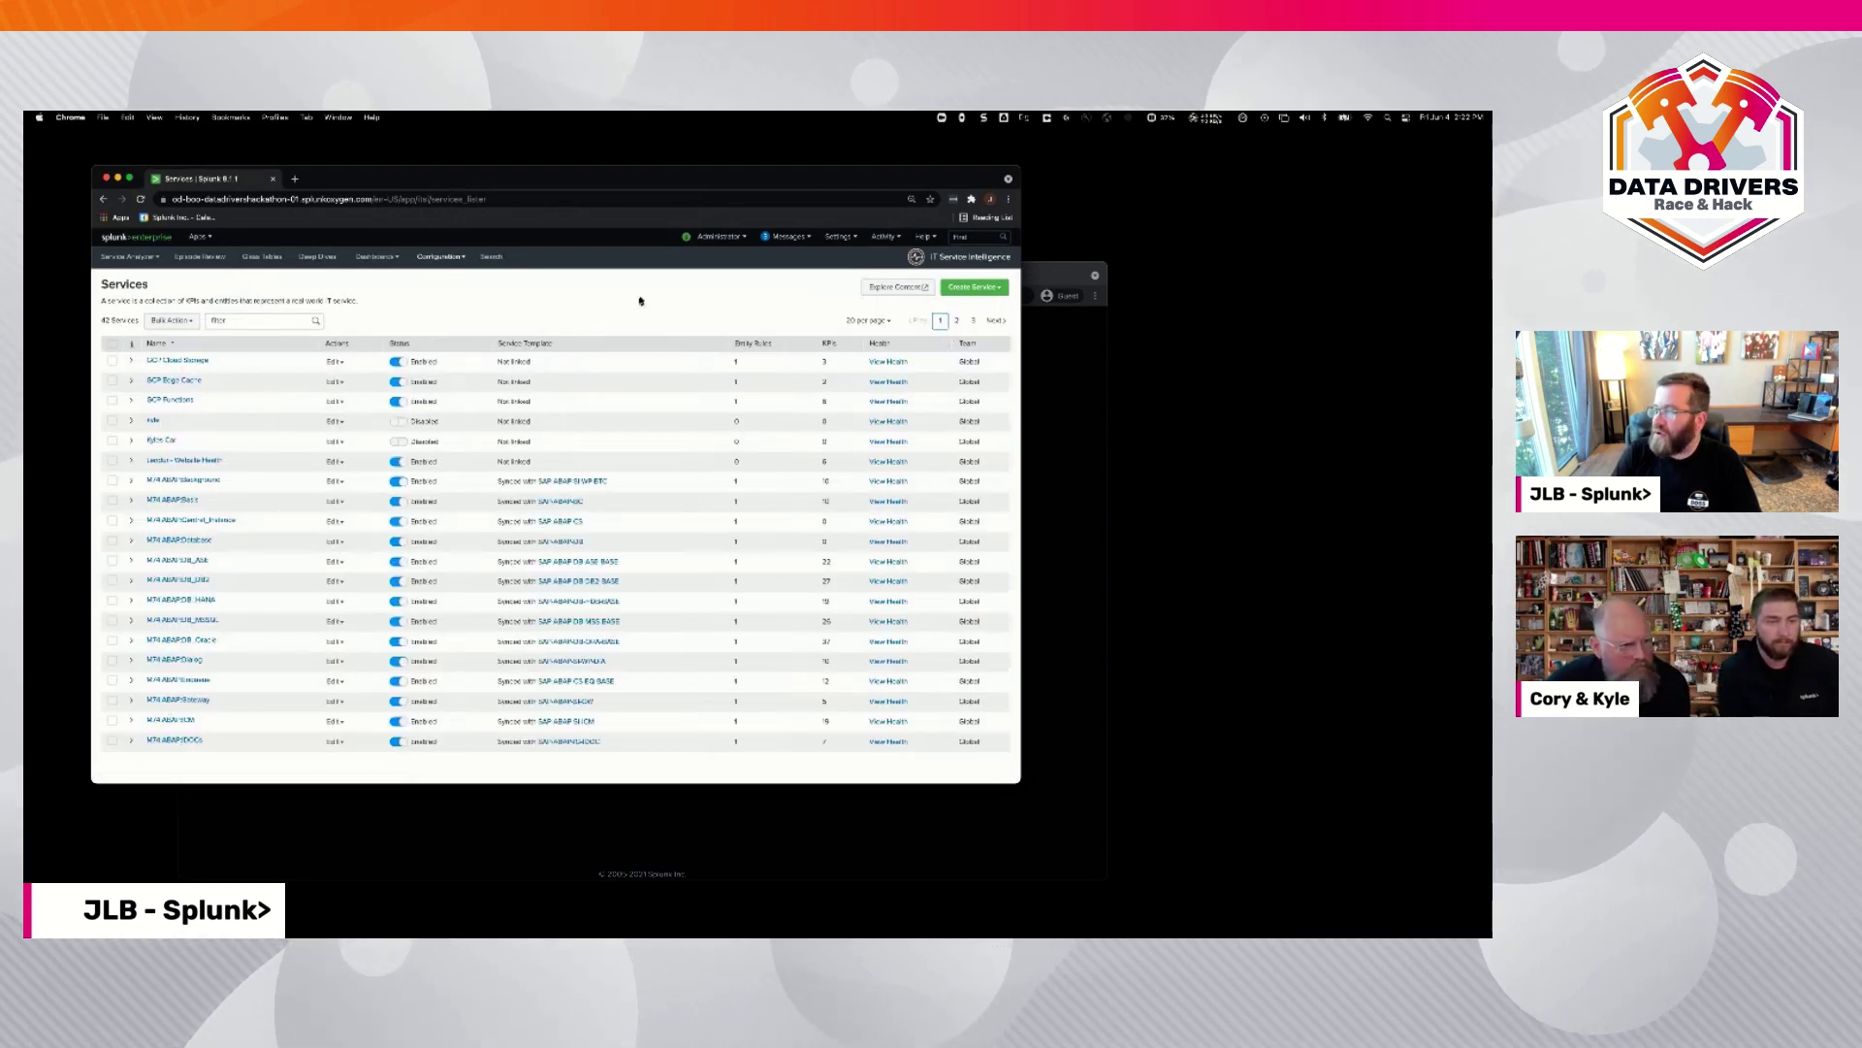
left_click(974, 289)
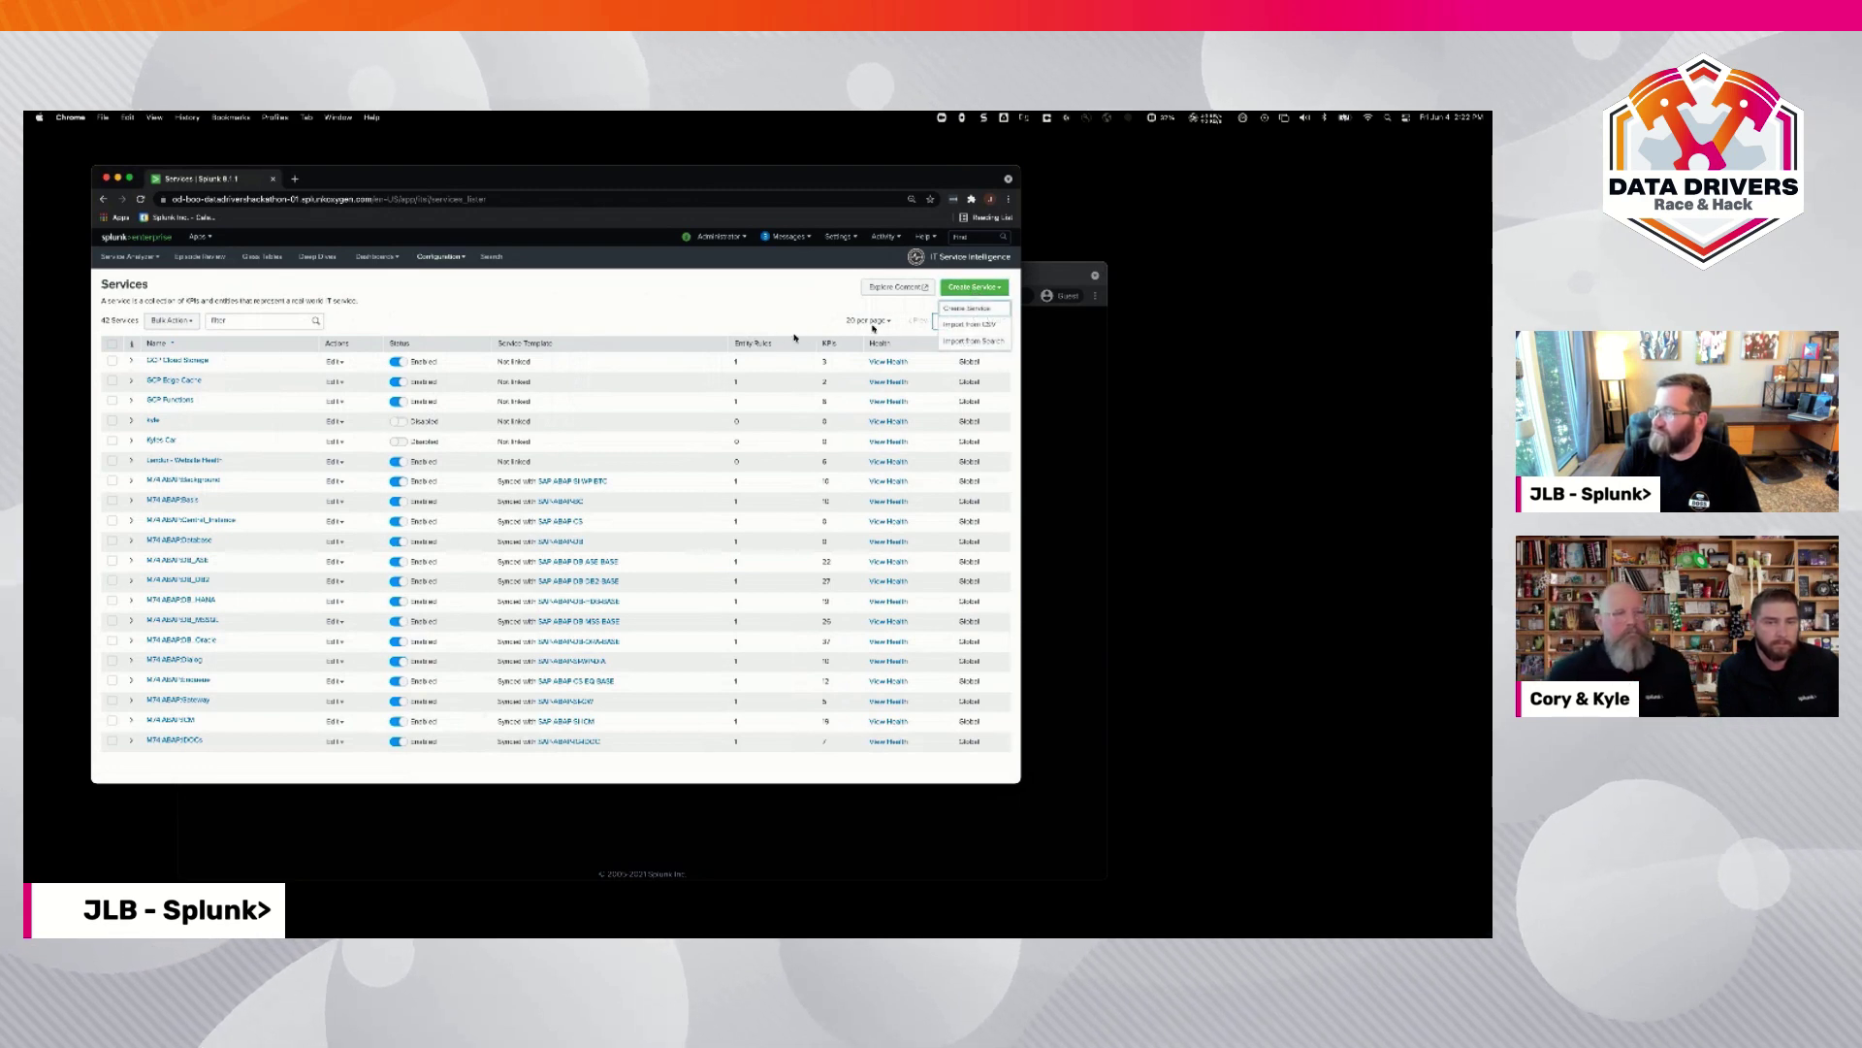
left_click(976, 308)
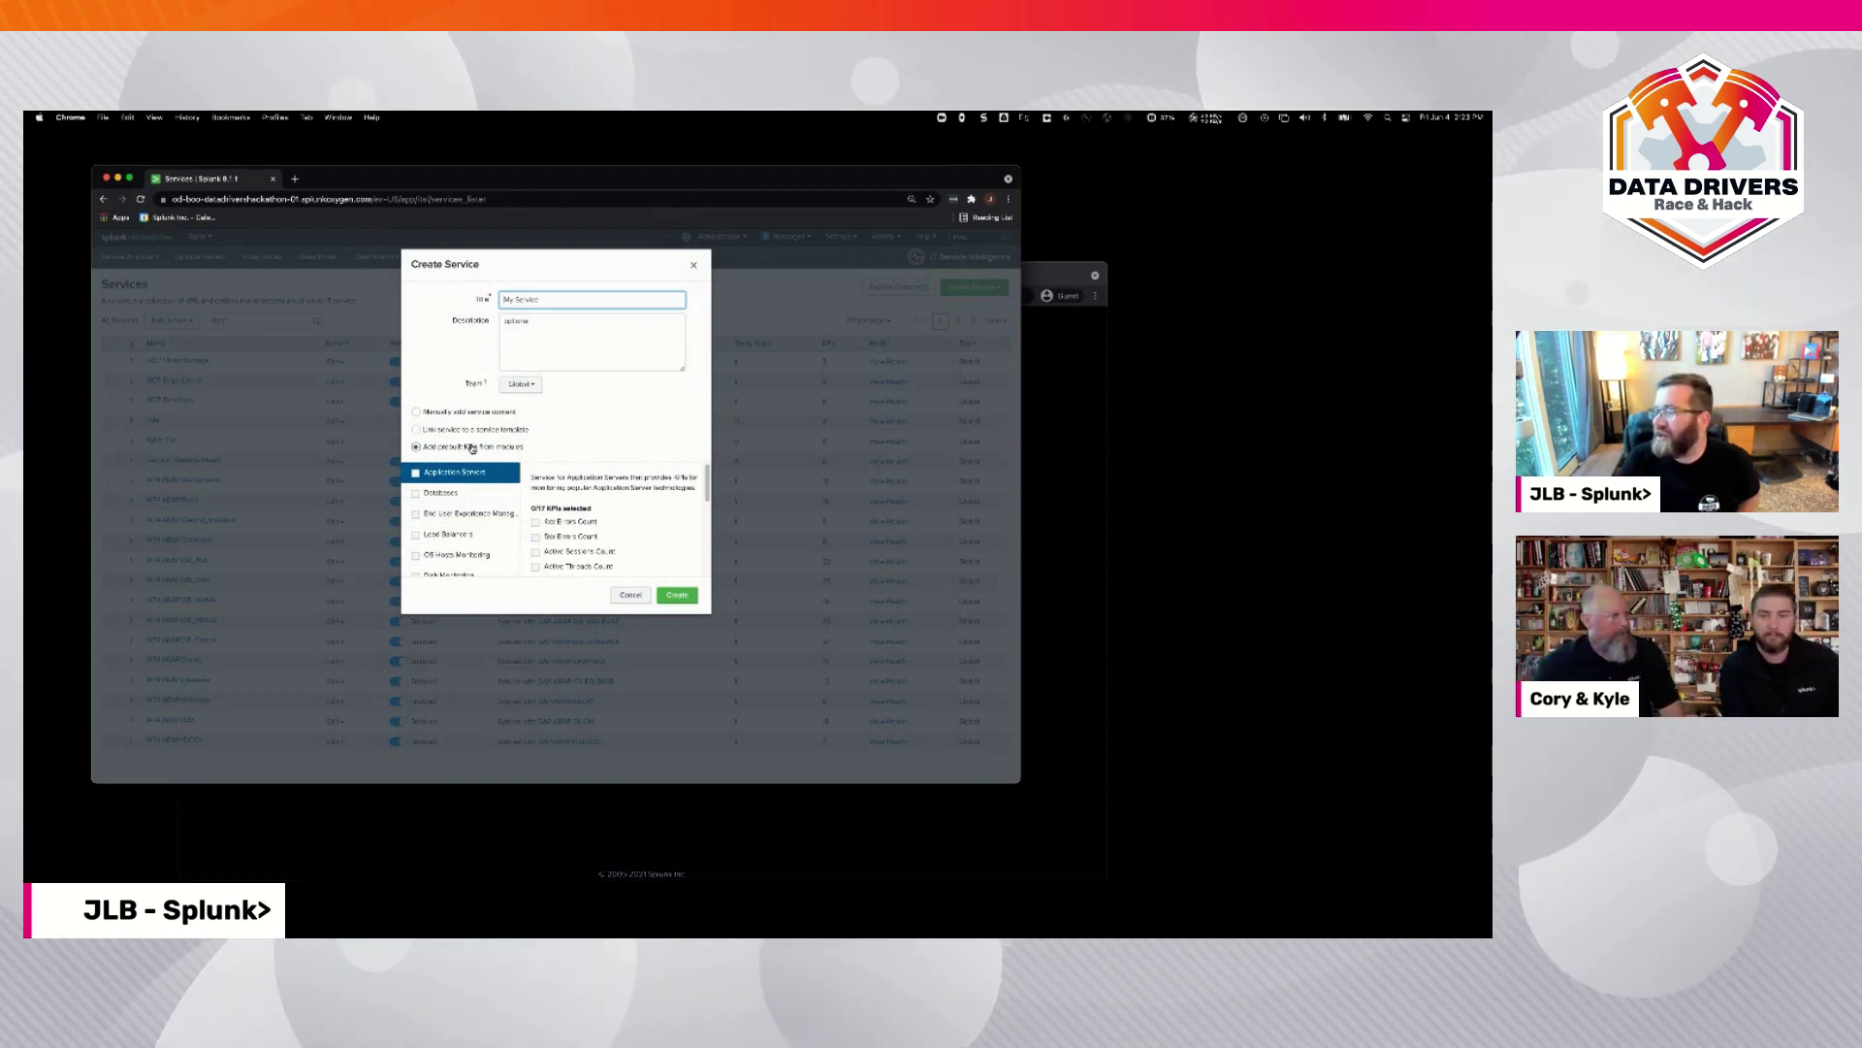
Step: Look through the modules that offer prebuilt KPIs for the new service, from Application Servers to Web Server Monitoring
scroll(464, 543, "down", 1)
scroll(464, 548, "down", 3)
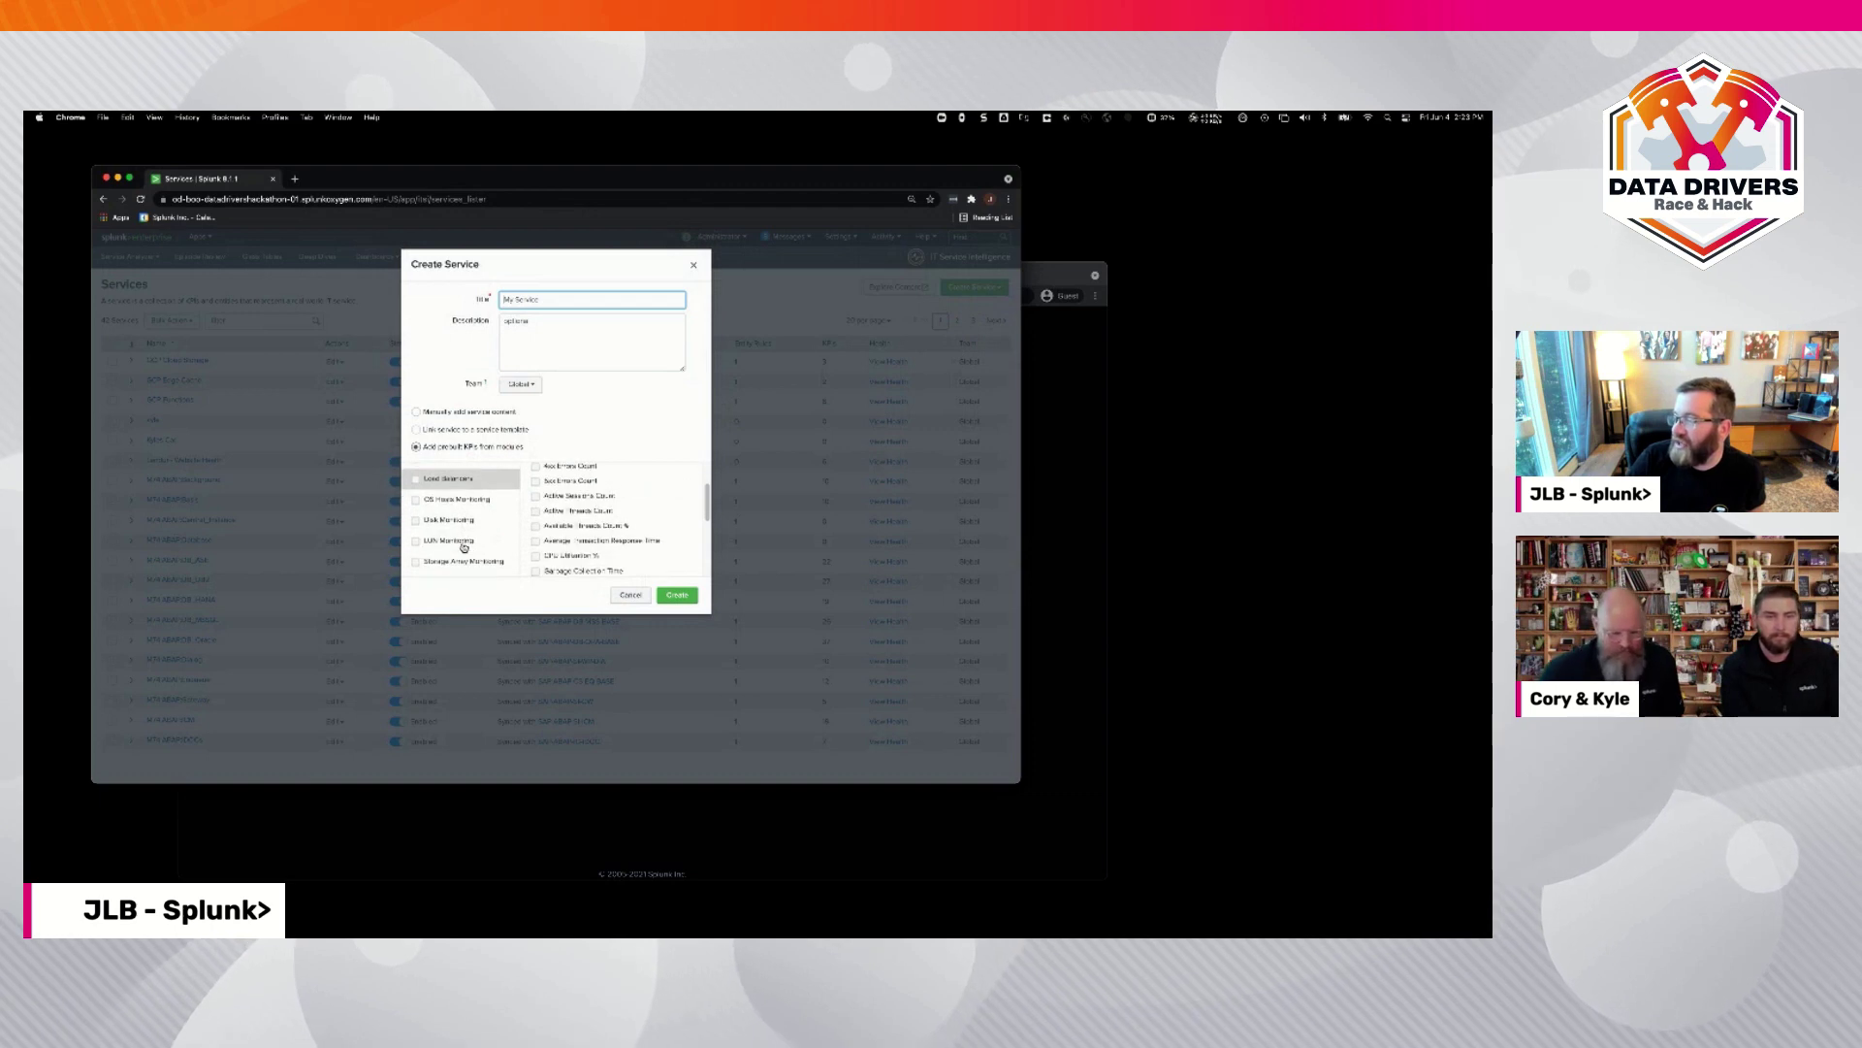
scroll(463, 548, "down", 2)
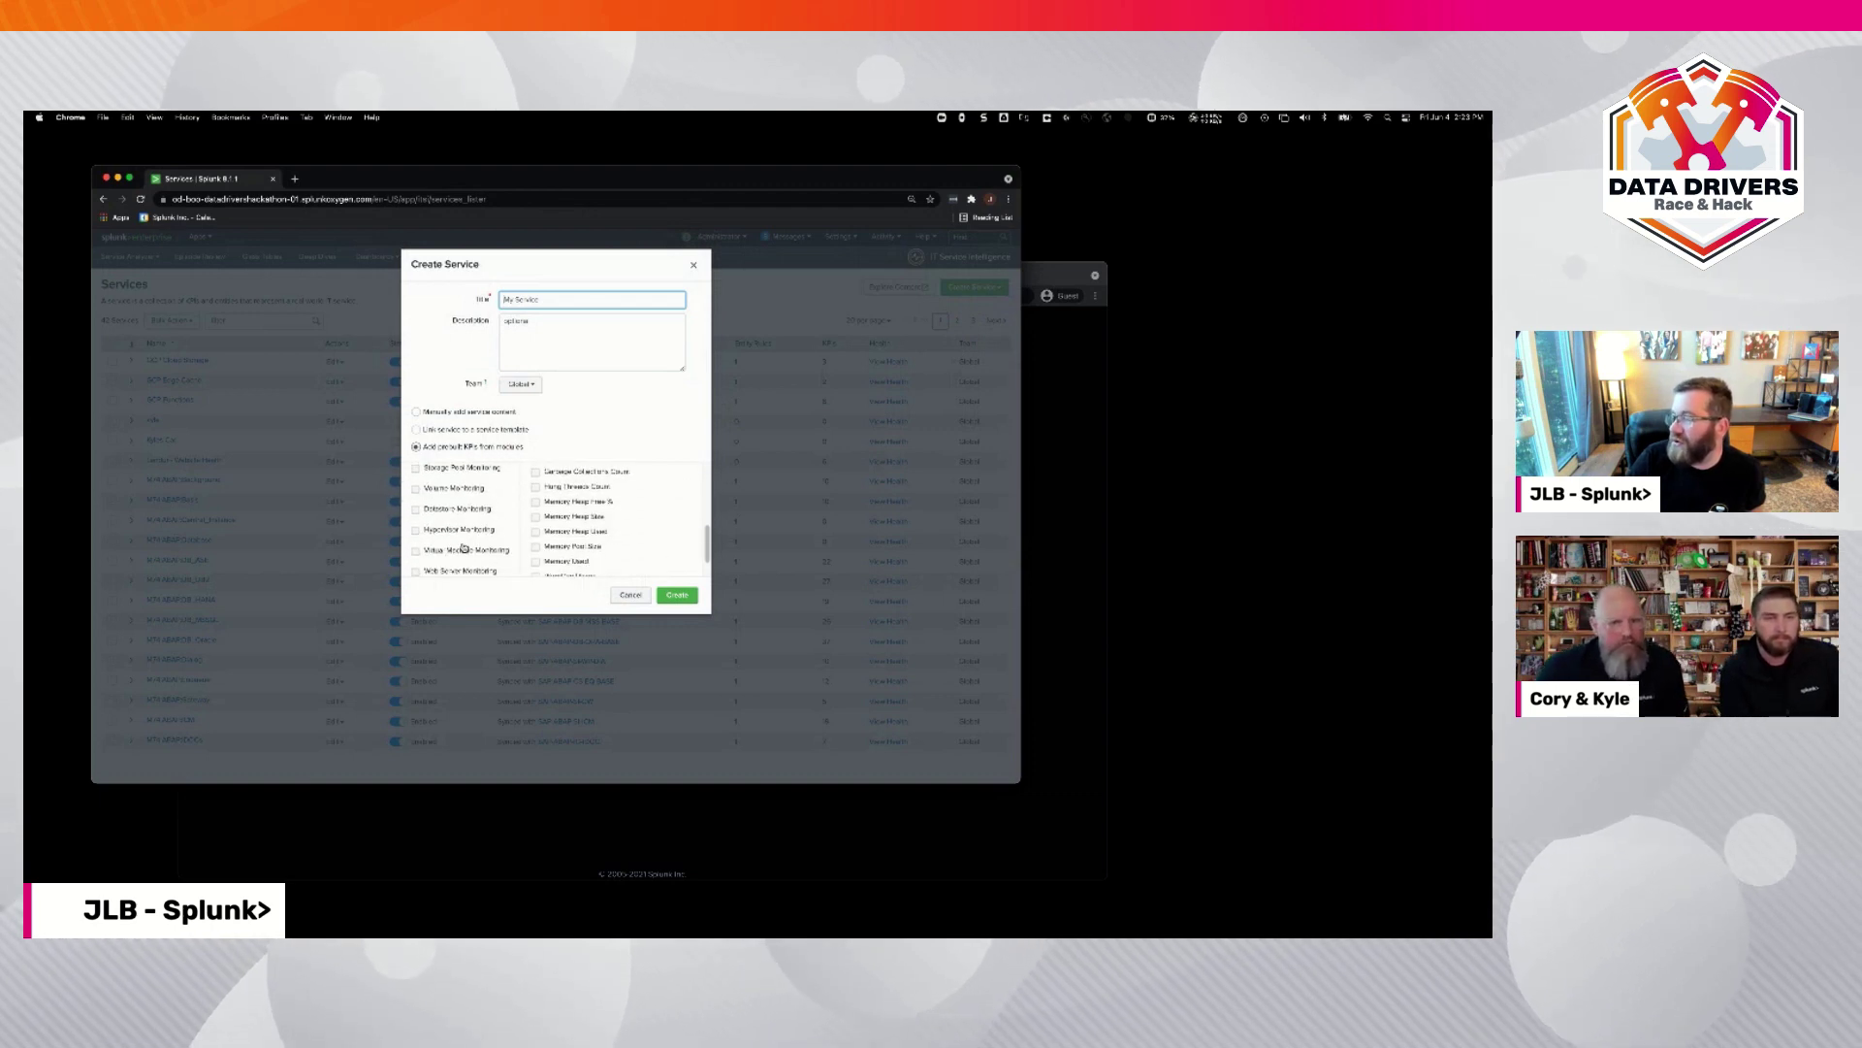
scroll(466, 542, "up", 6)
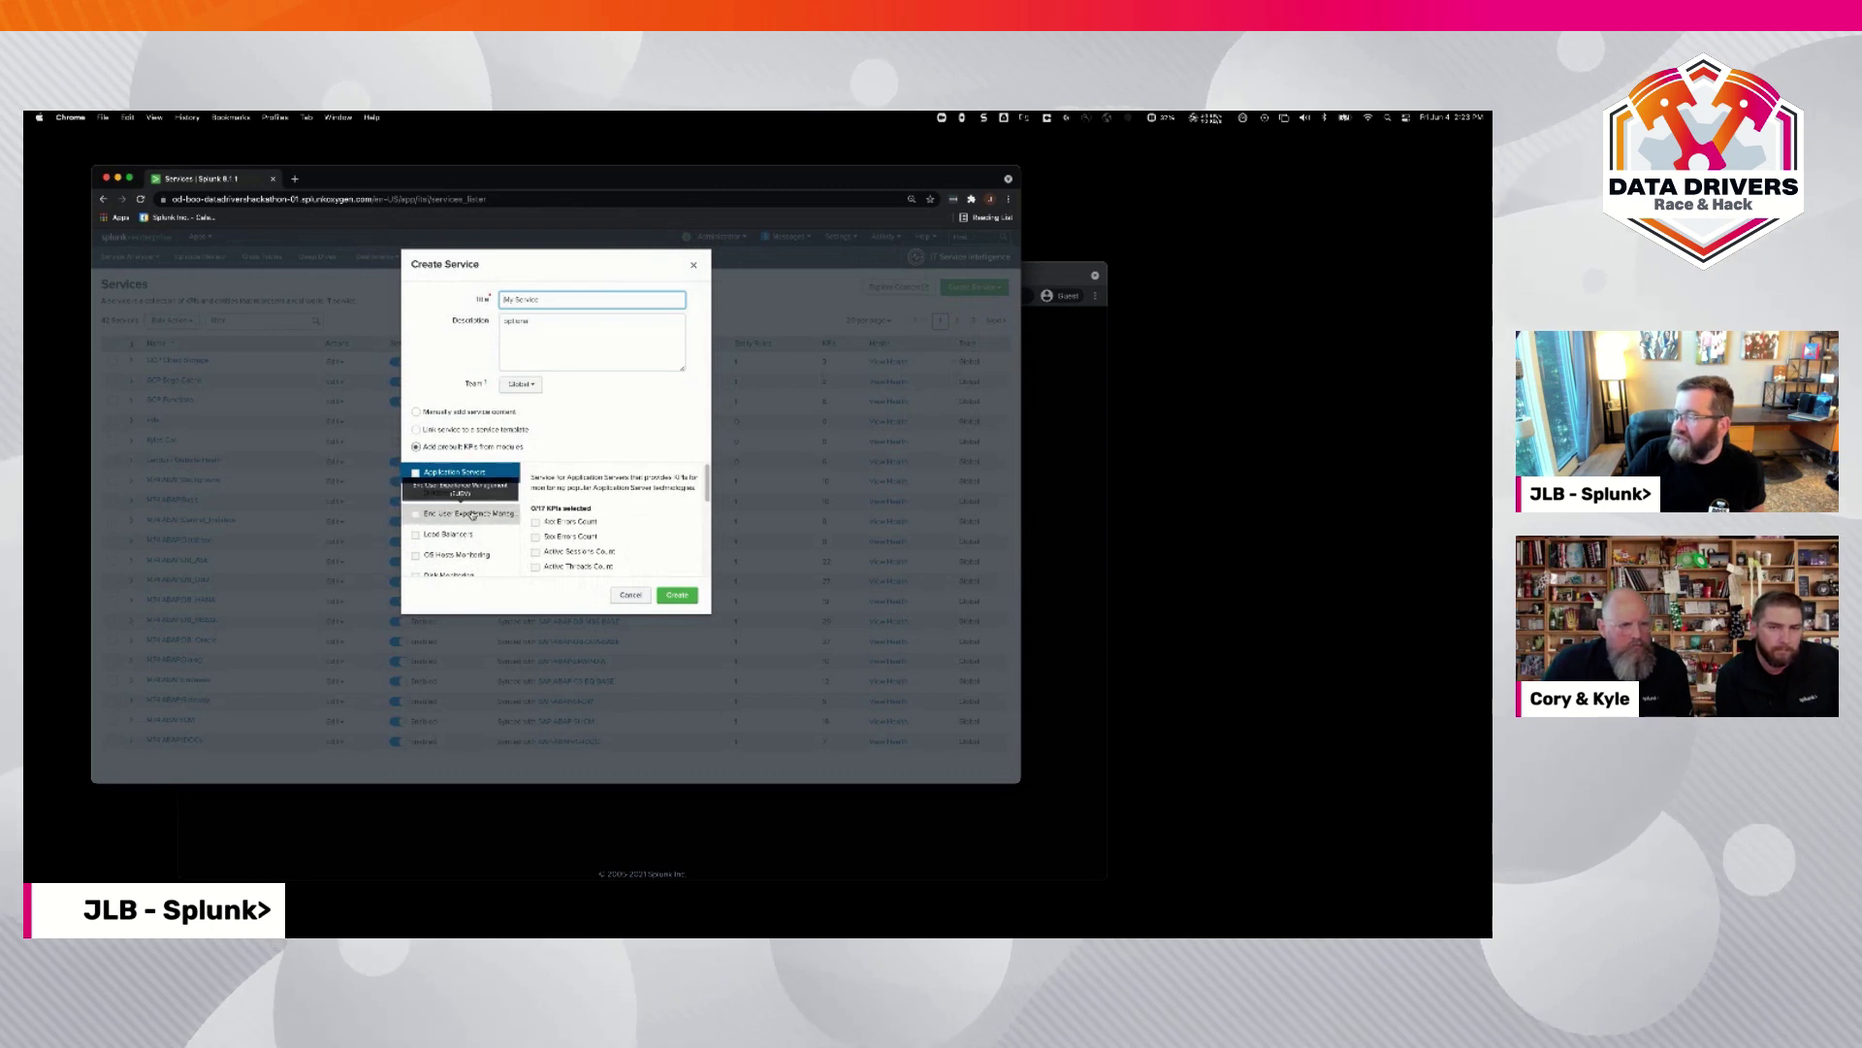
left_click(420, 412)
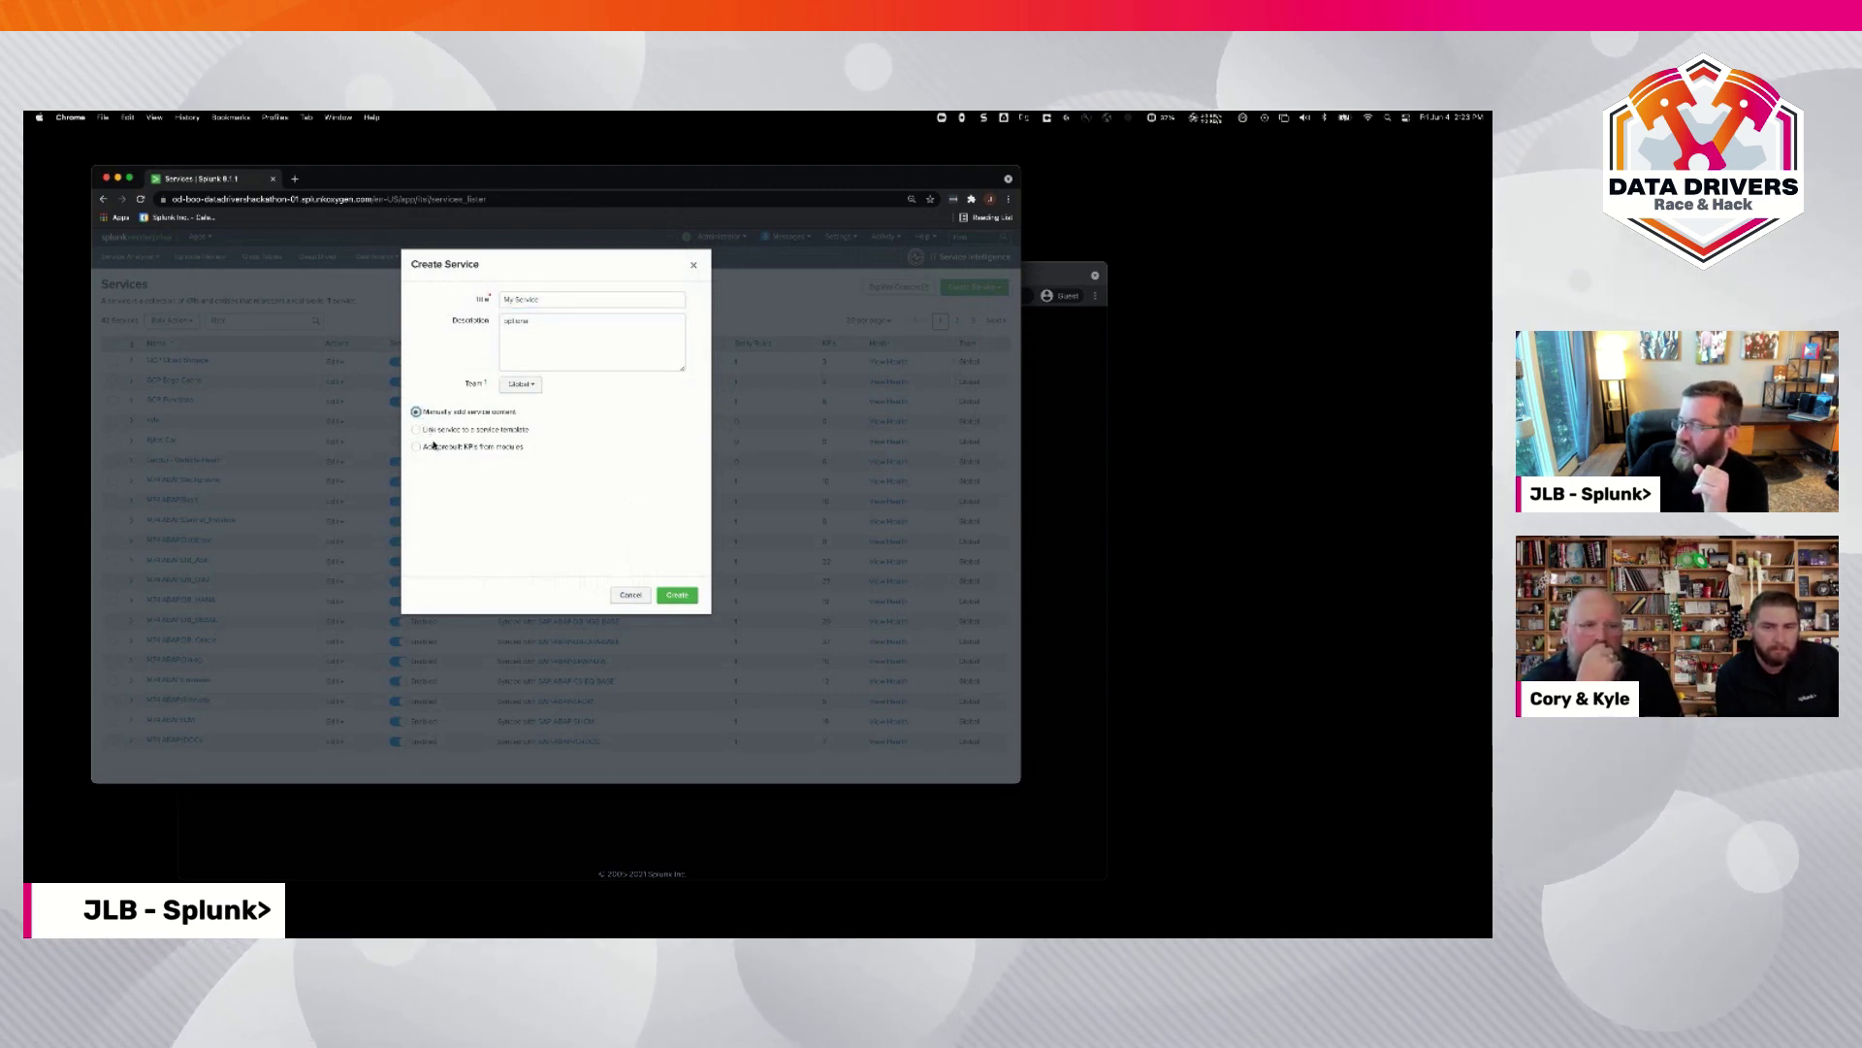
left_click(433, 446)
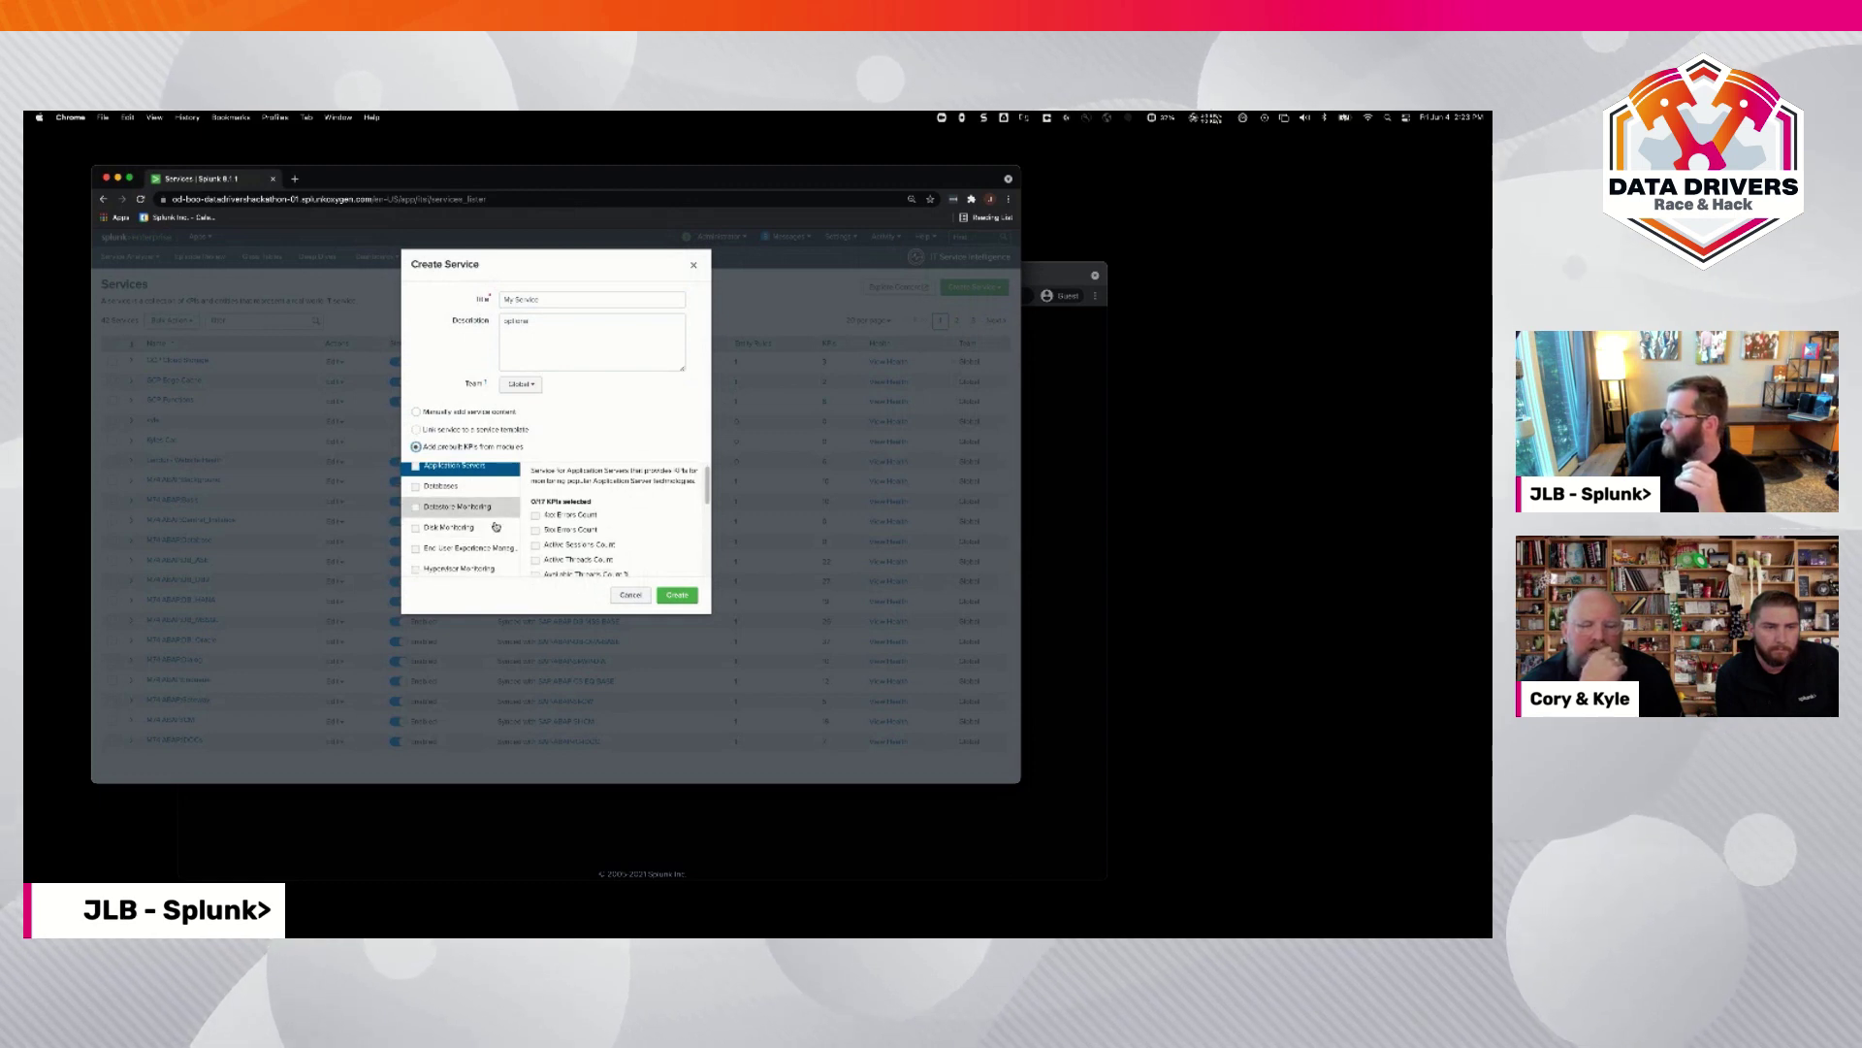
scroll(495, 526, "down", 3)
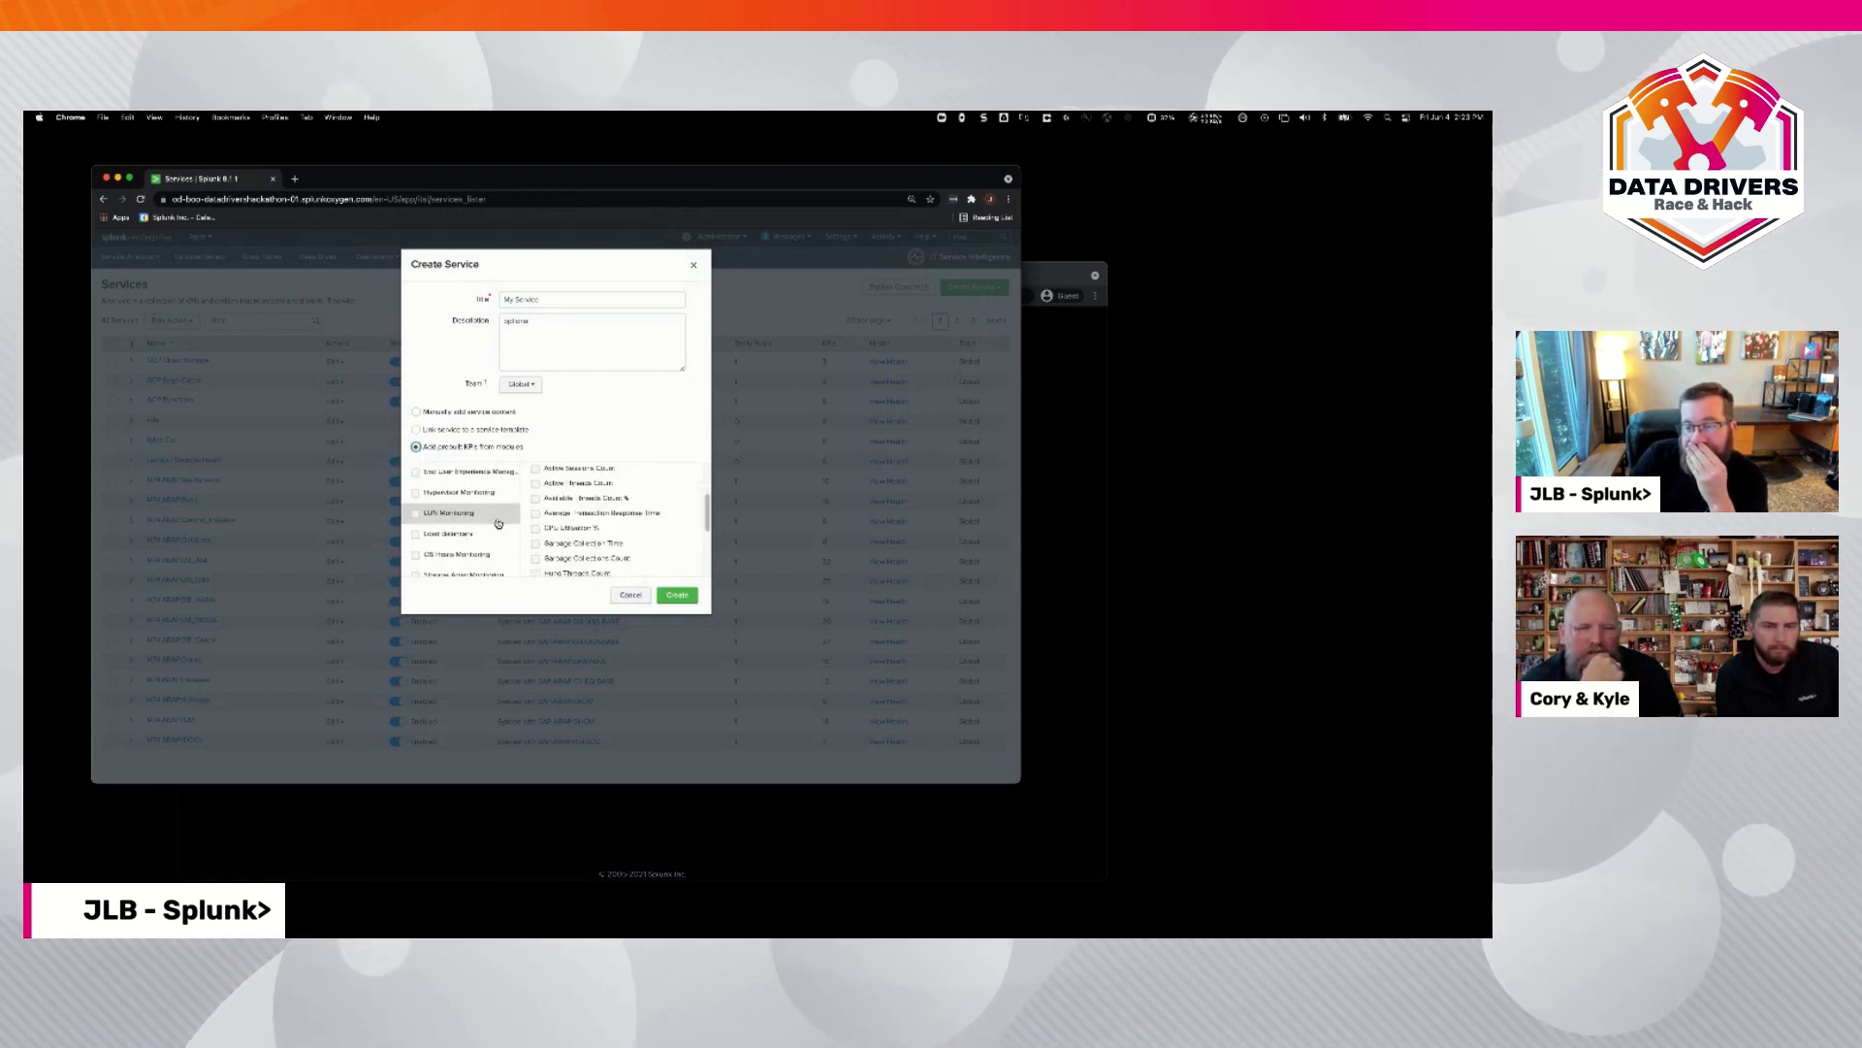
scroll(496, 518, "down", 5)
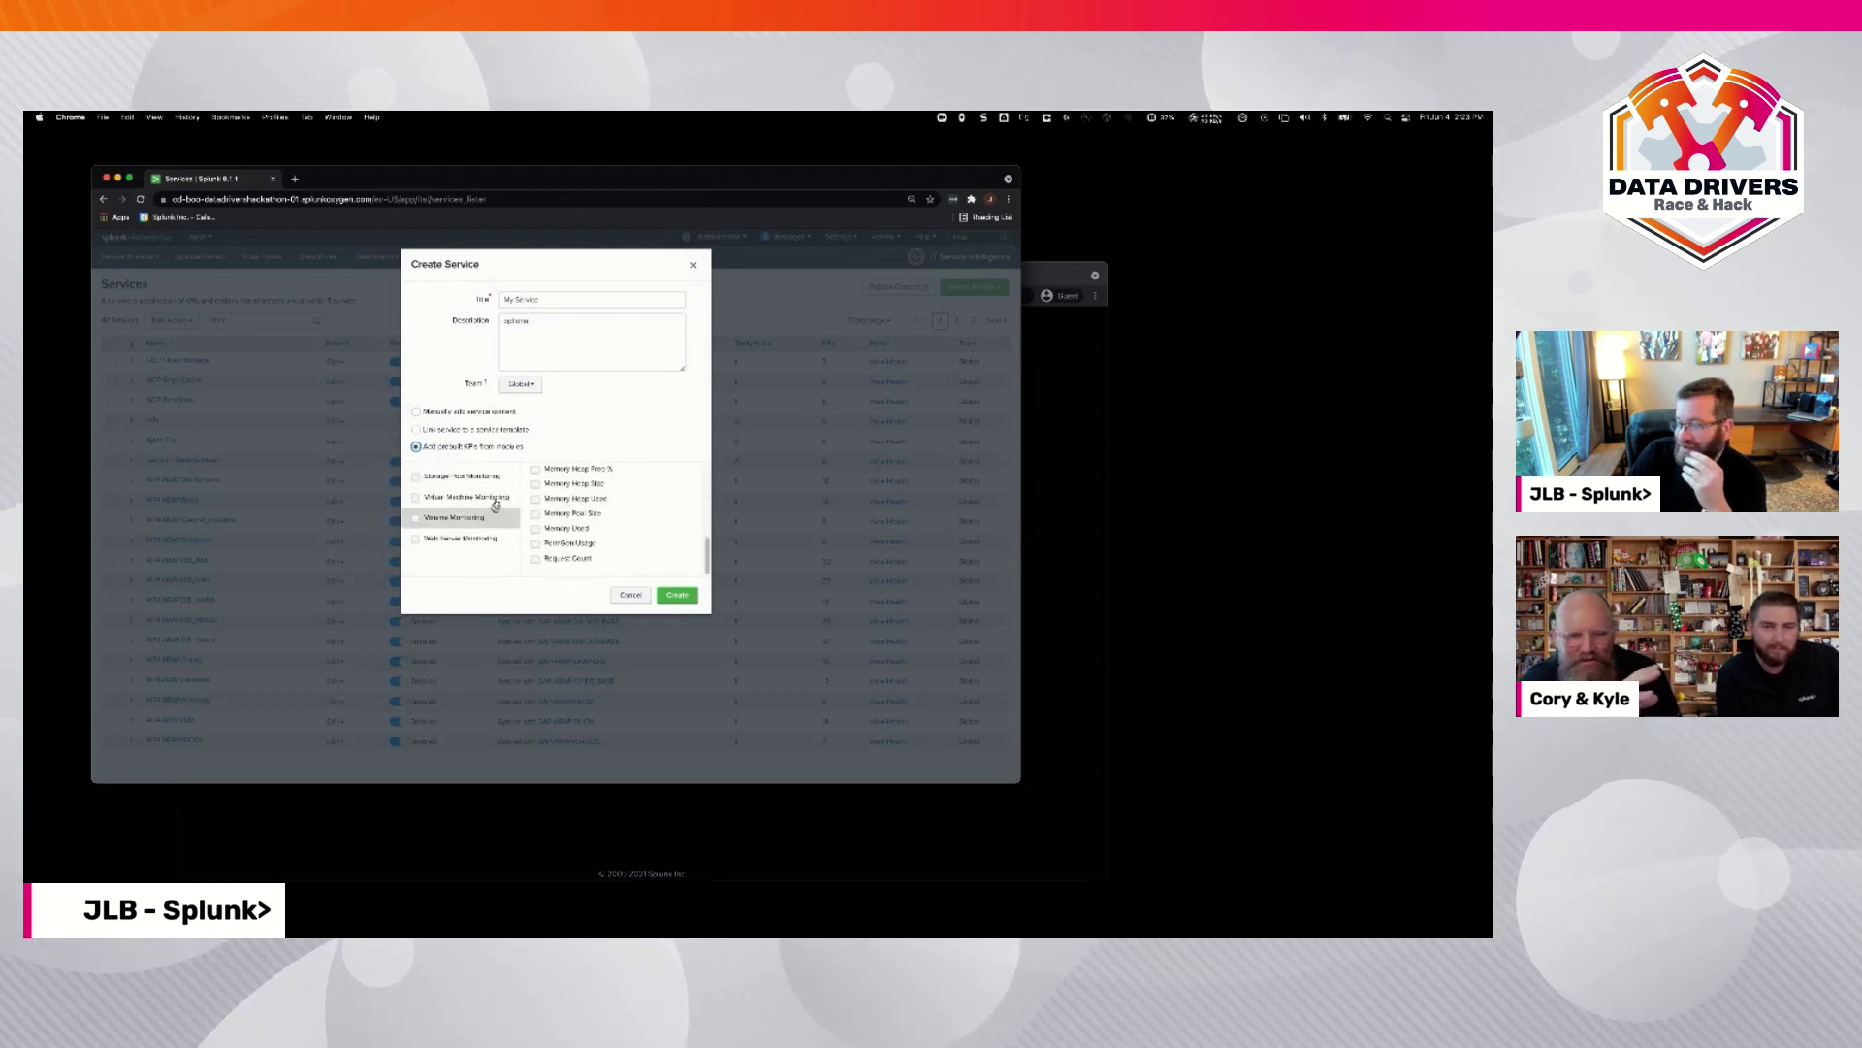
scroll(494, 504, "up", 3)
scroll(499, 497, "up", 2)
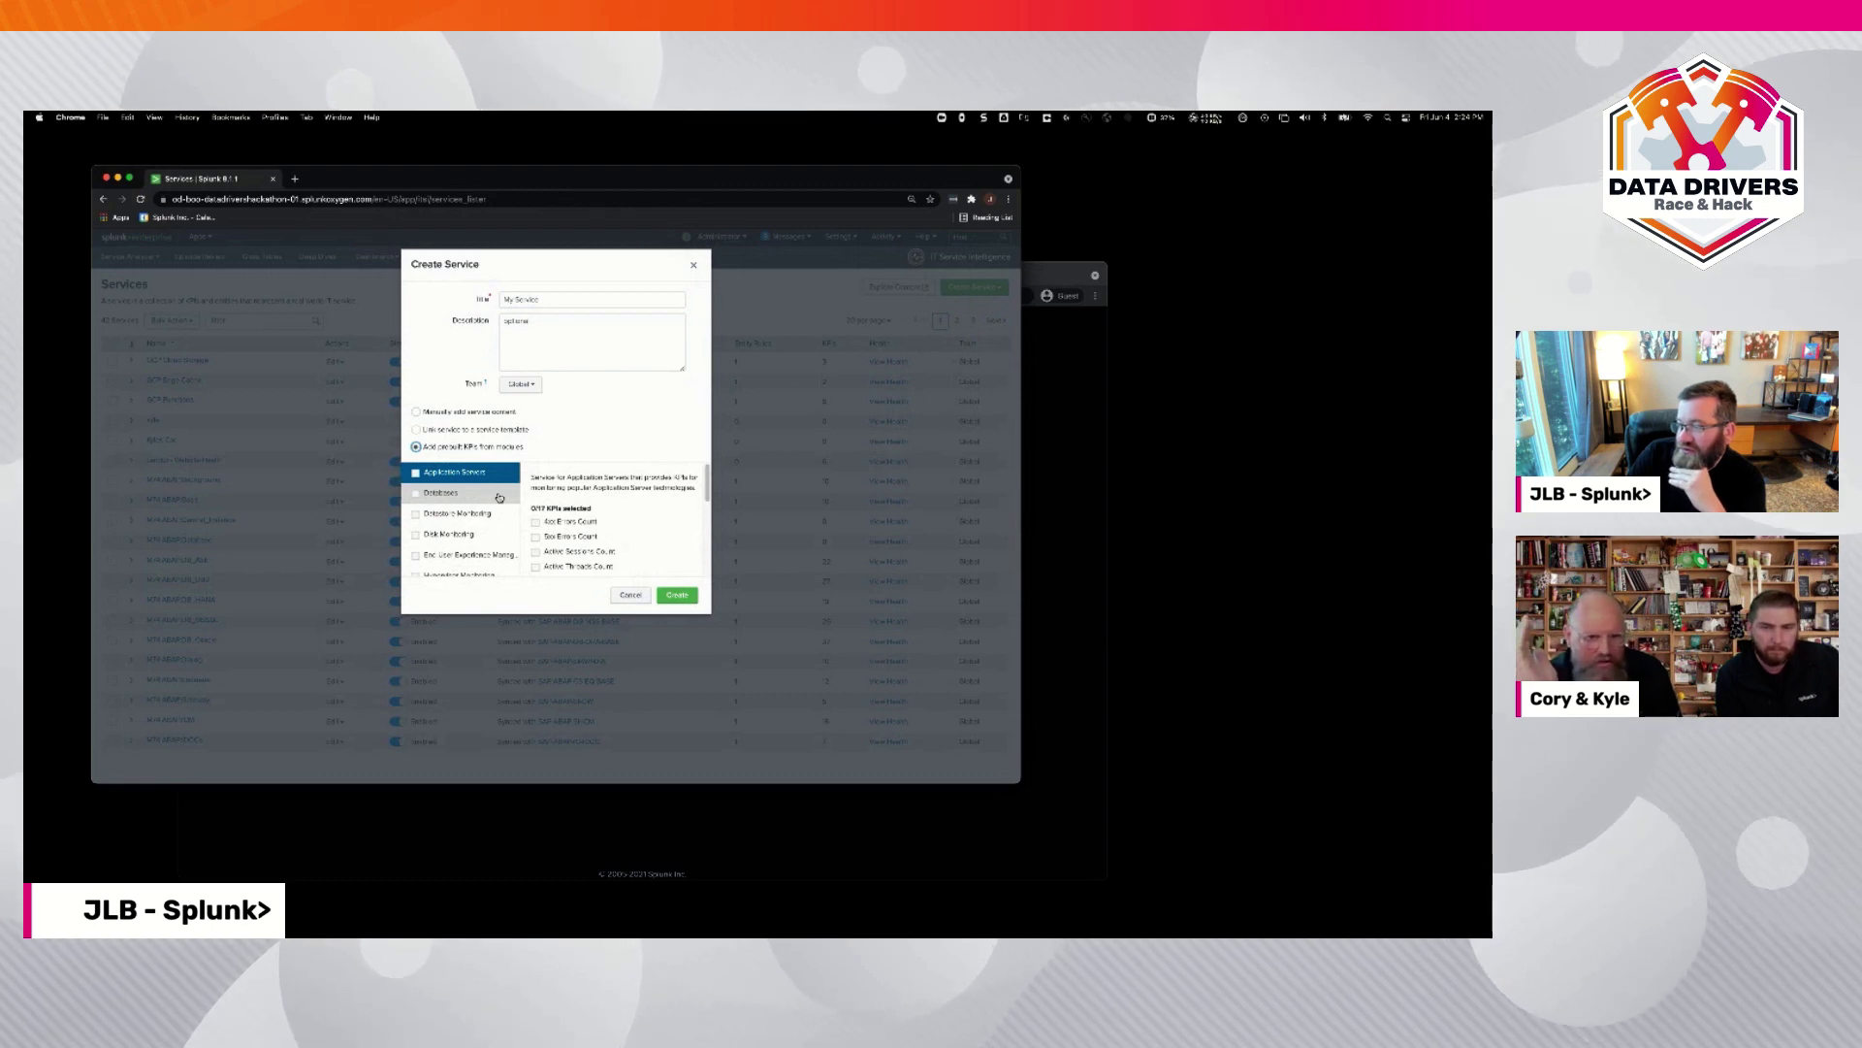
scroll(483, 535, "down", 1)
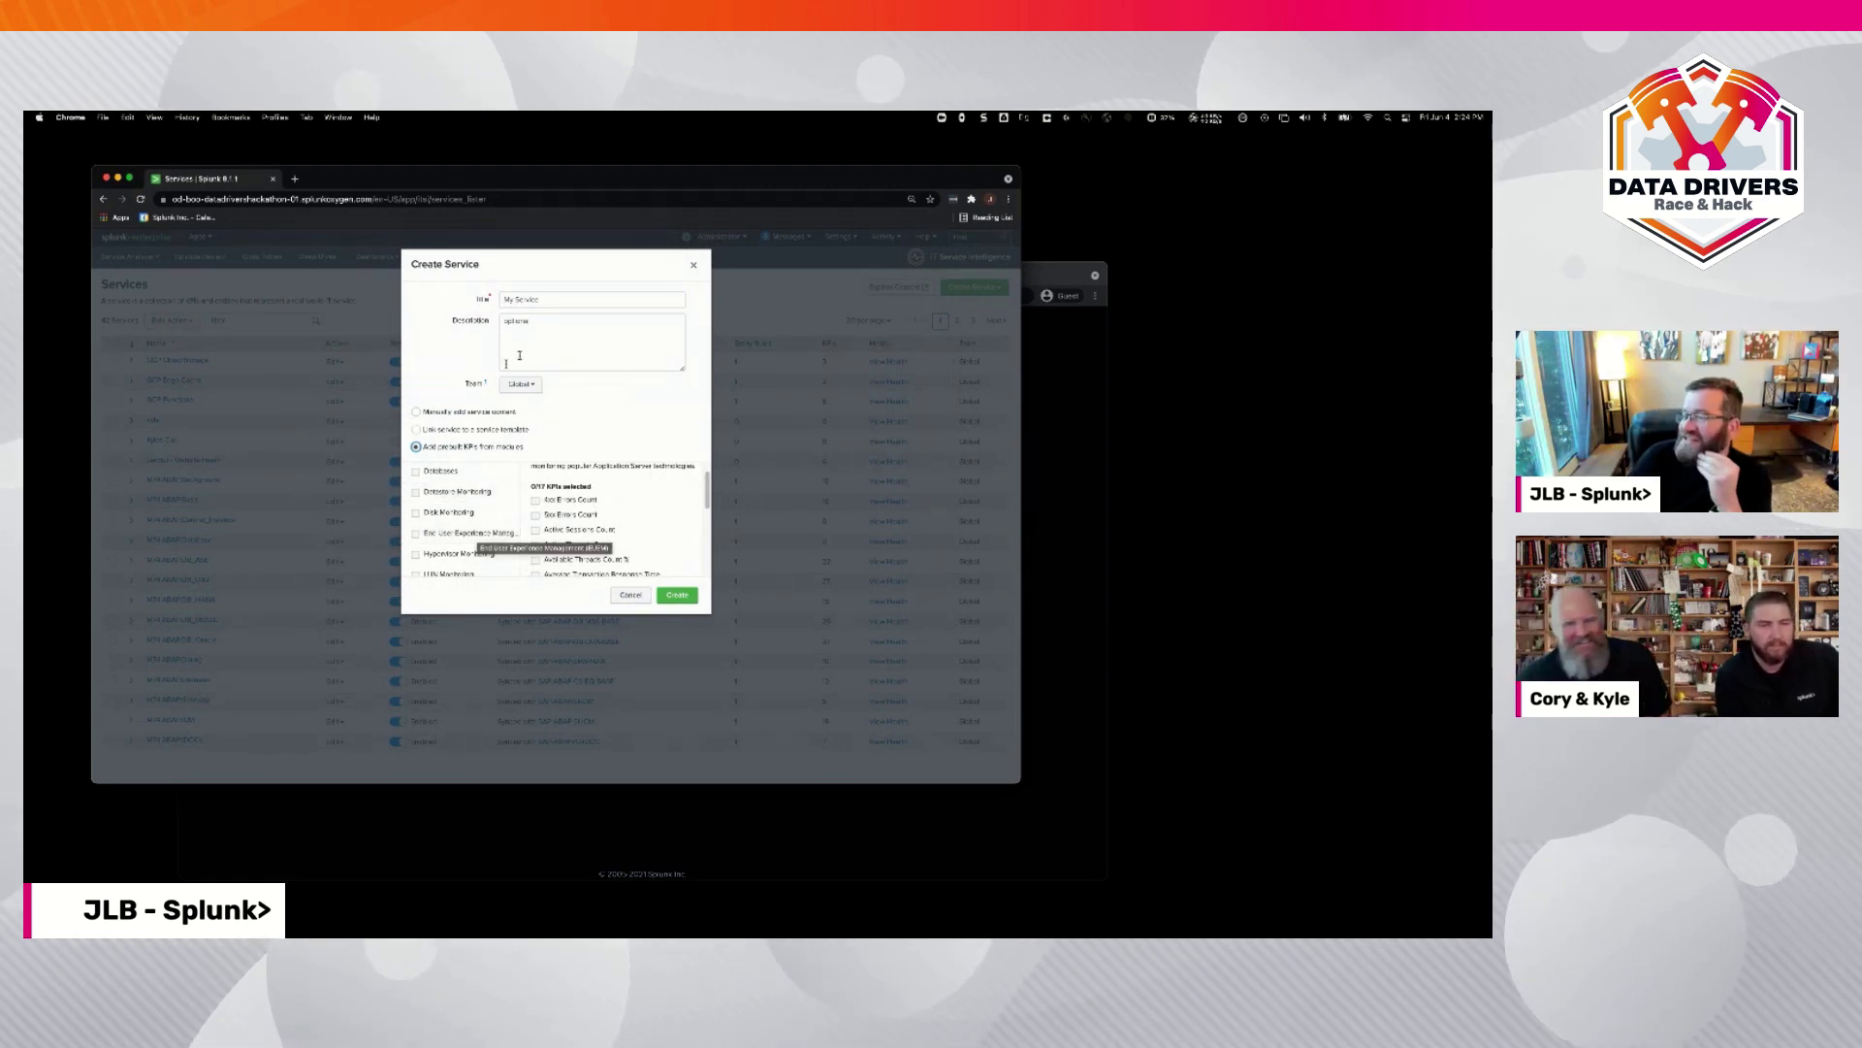
Step: Choose to add the service content manually instead of using prebuilt KPIs, and try to create the service without a title
left_click(484, 413)
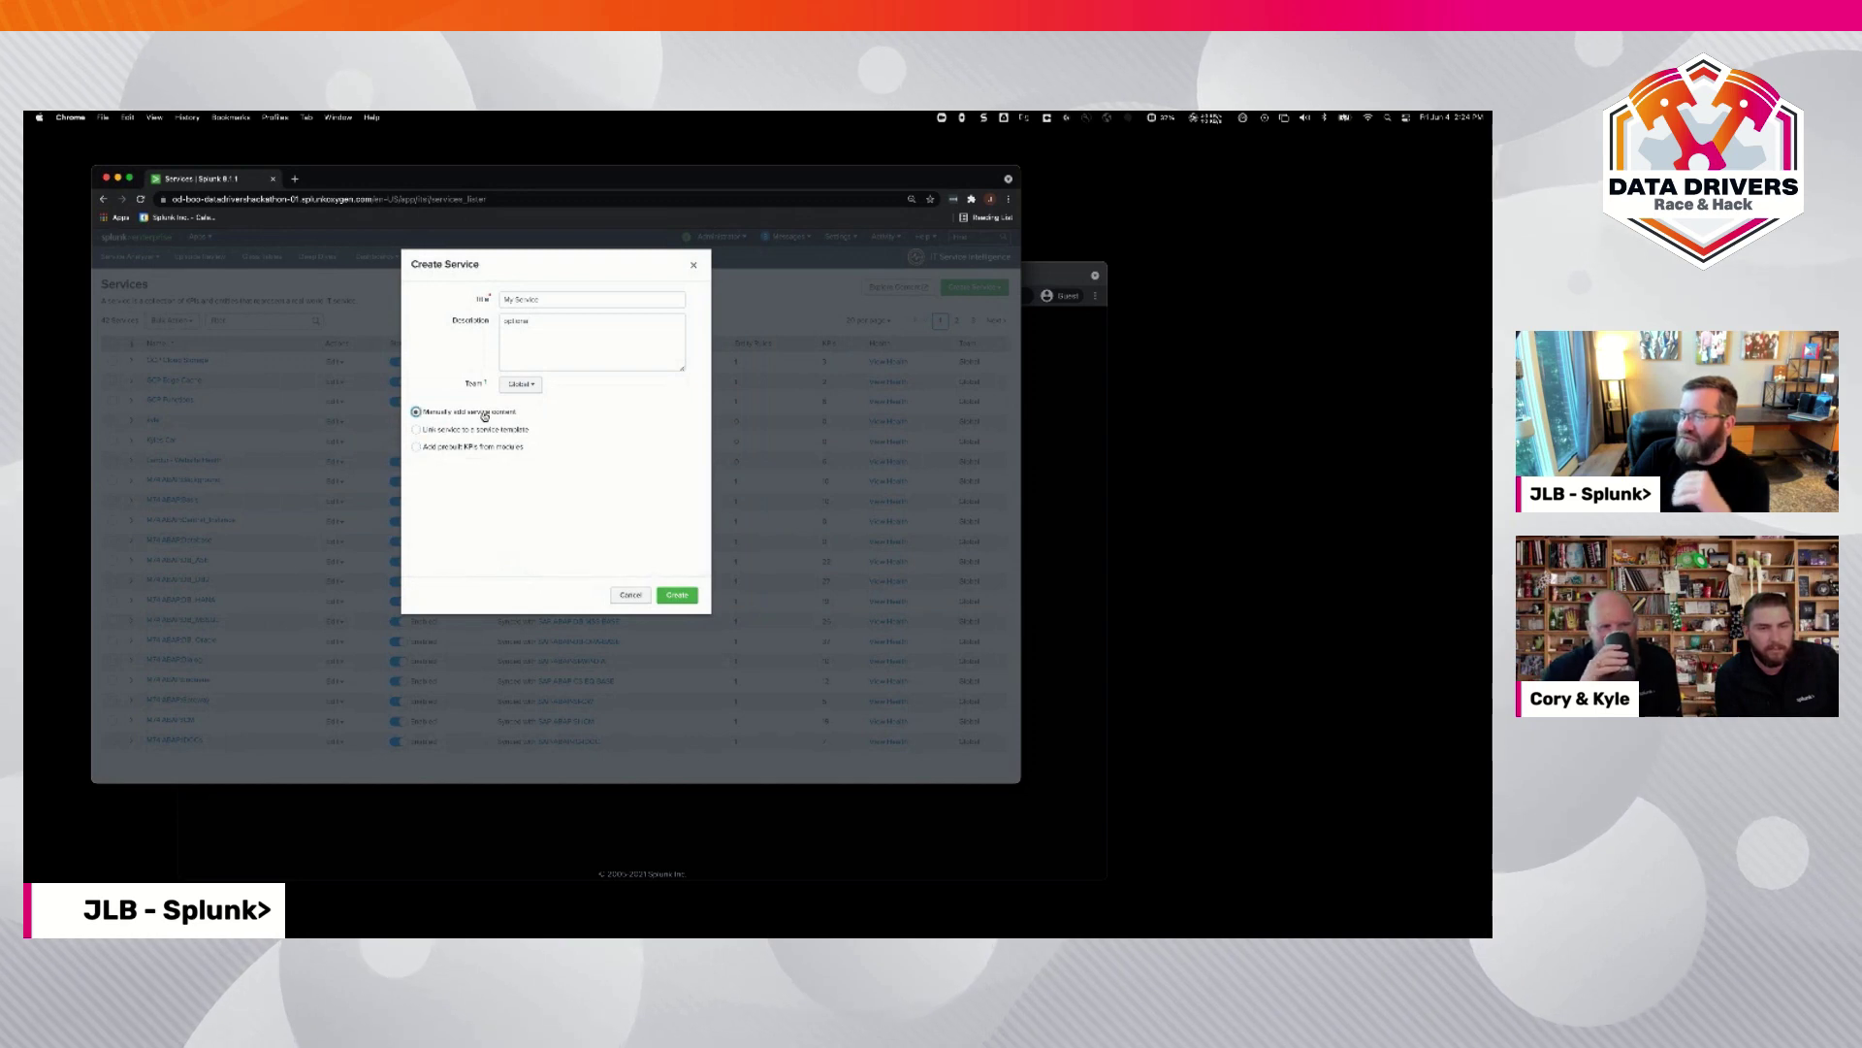
left_click(484, 447)
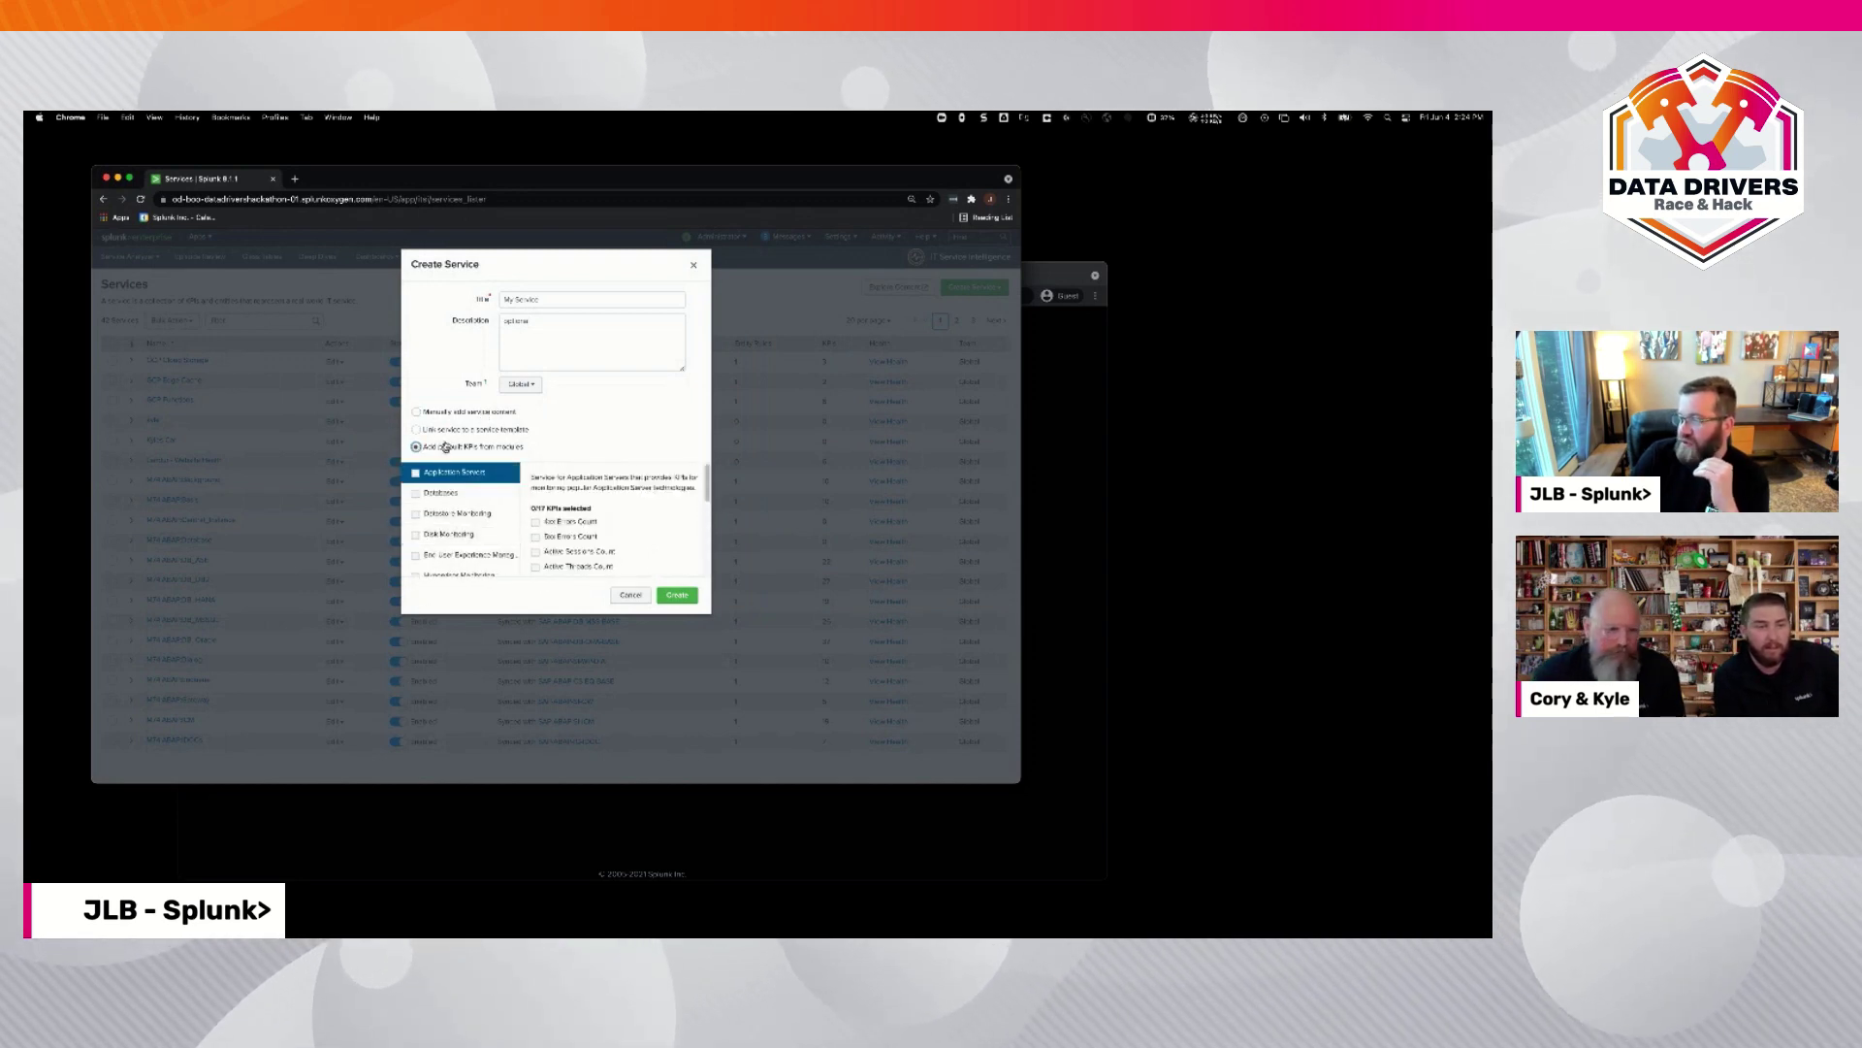
left_click(458, 412)
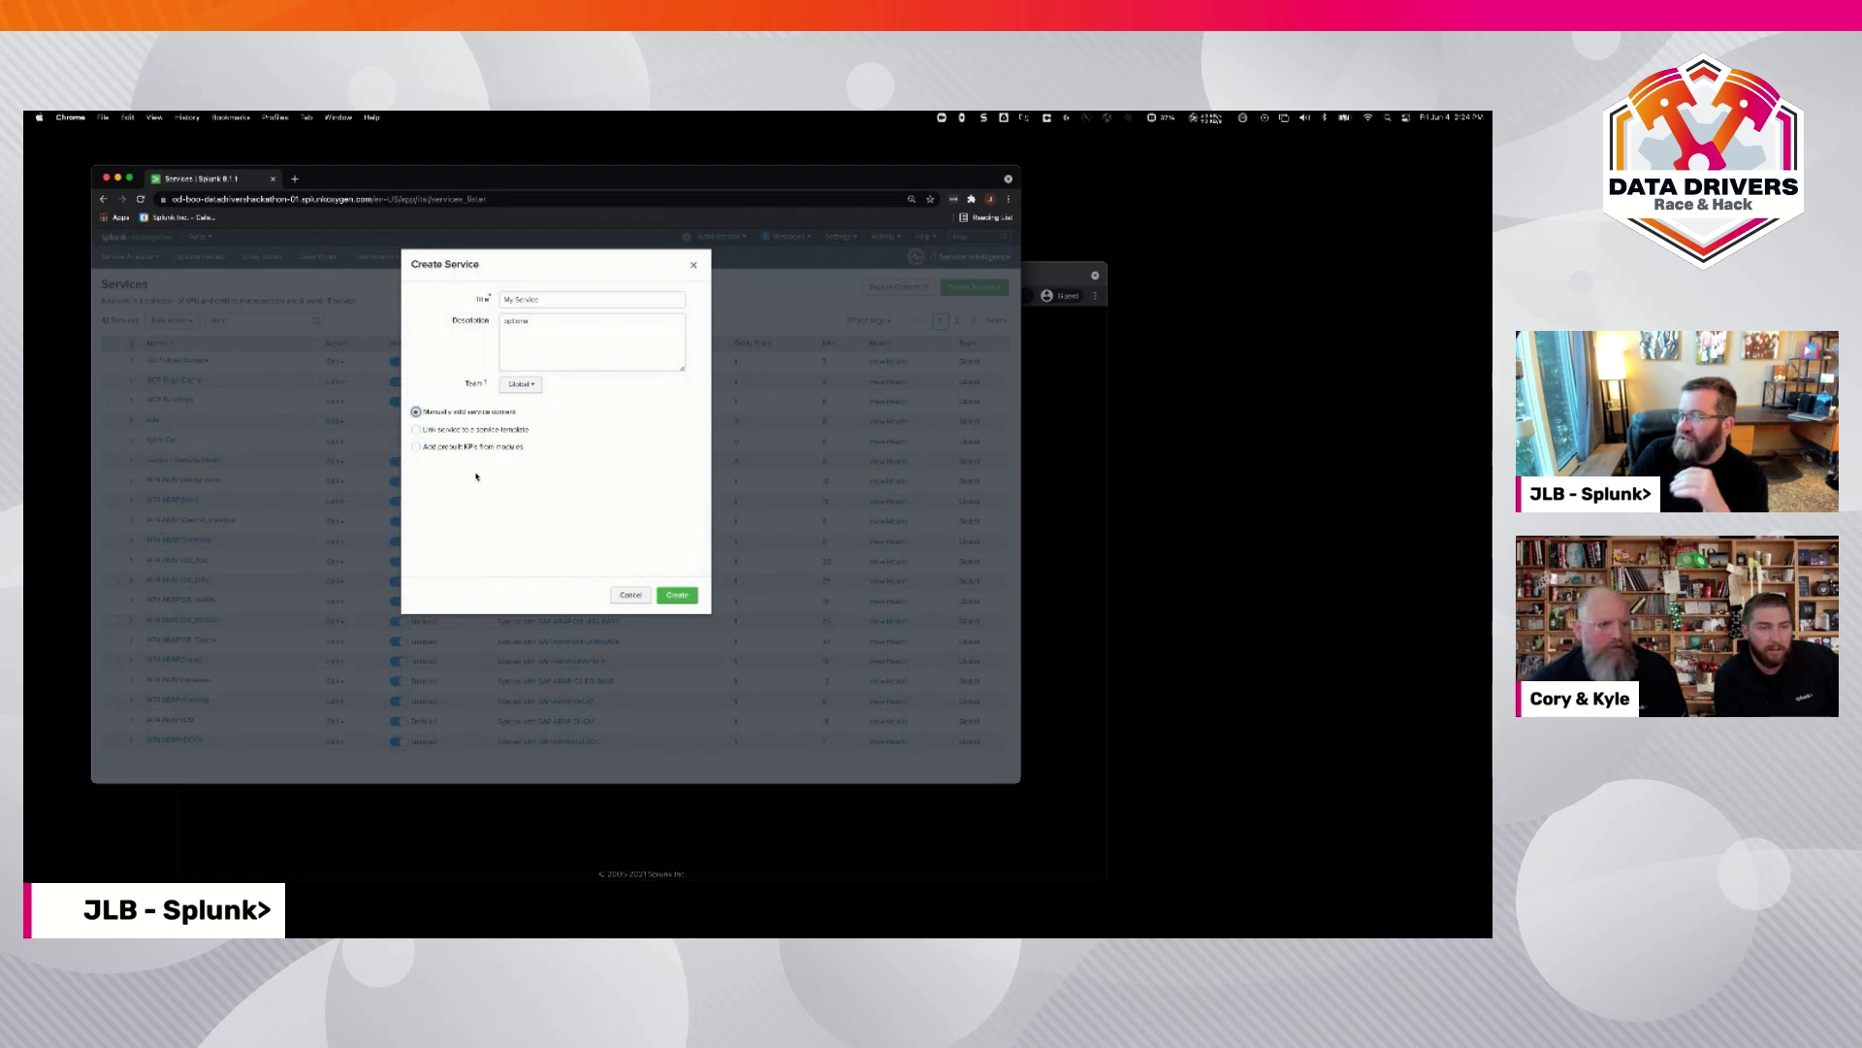
left_click(671, 598)
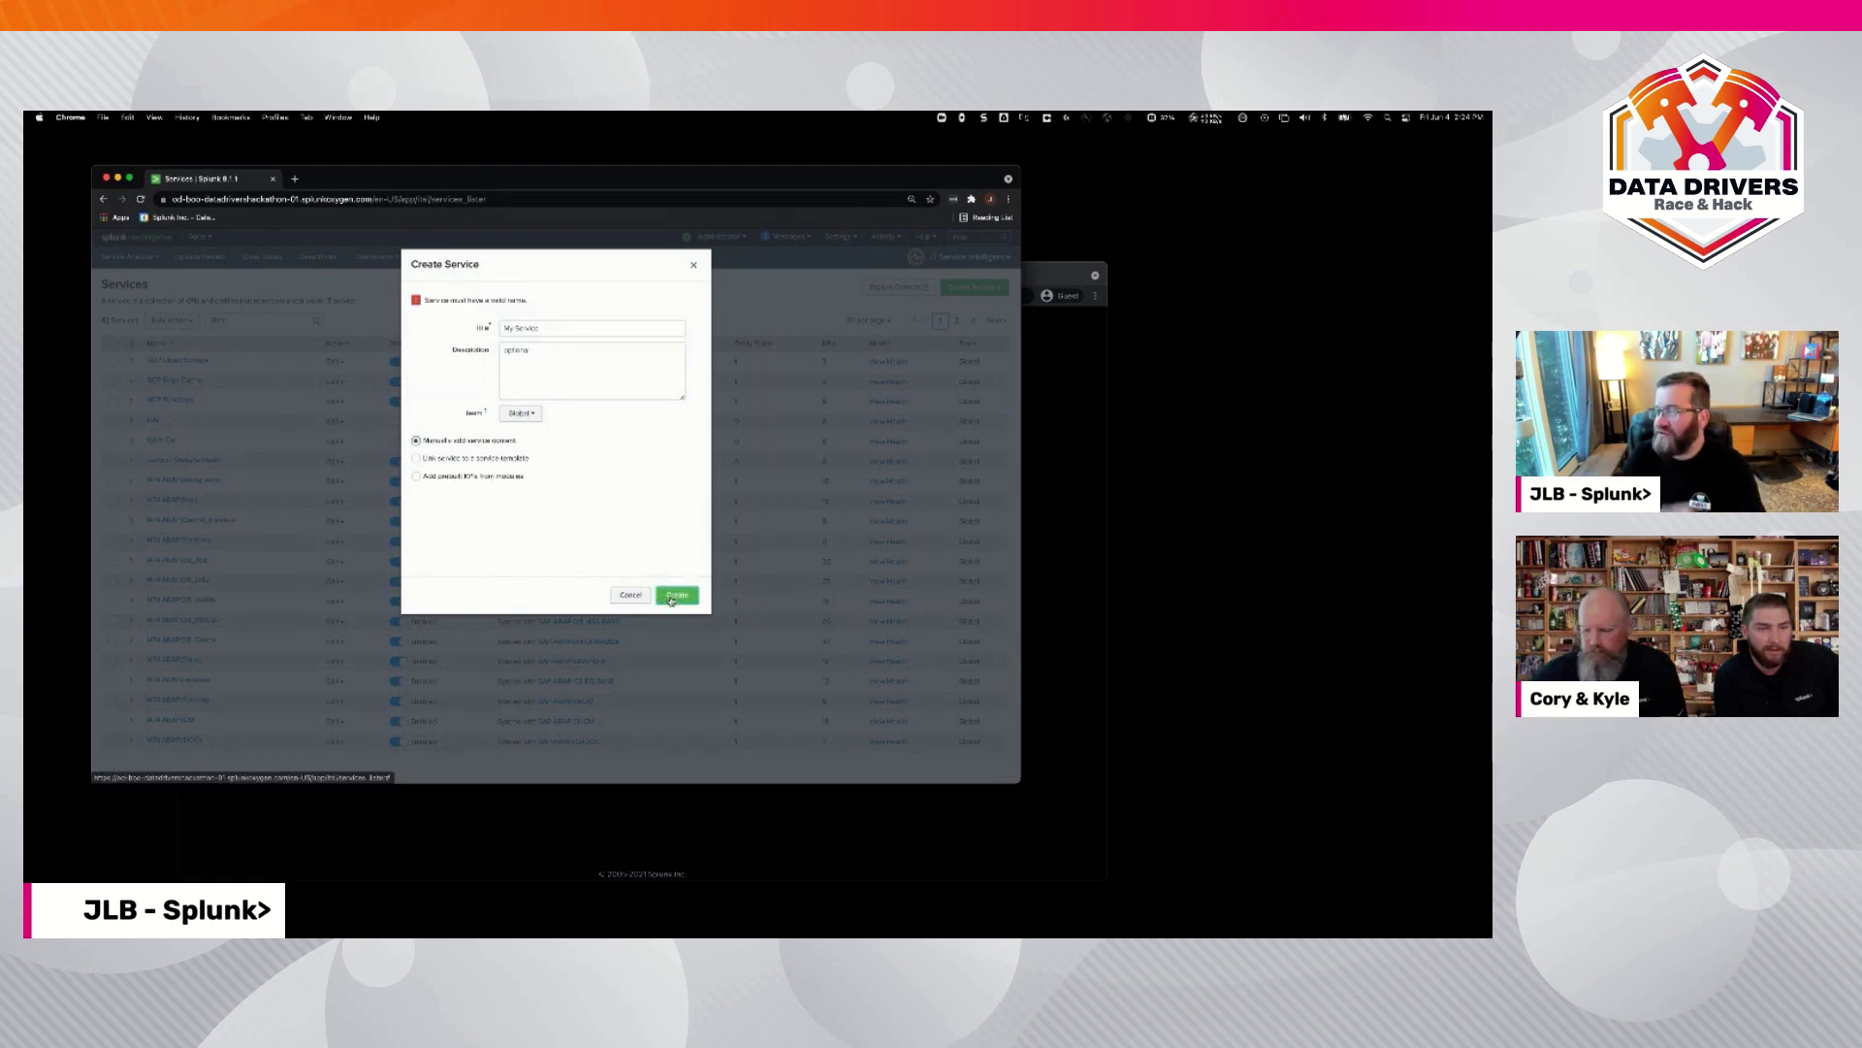
Step: Title the new service after a colleague's car and try to create it with manually added content
left_click(589, 326)
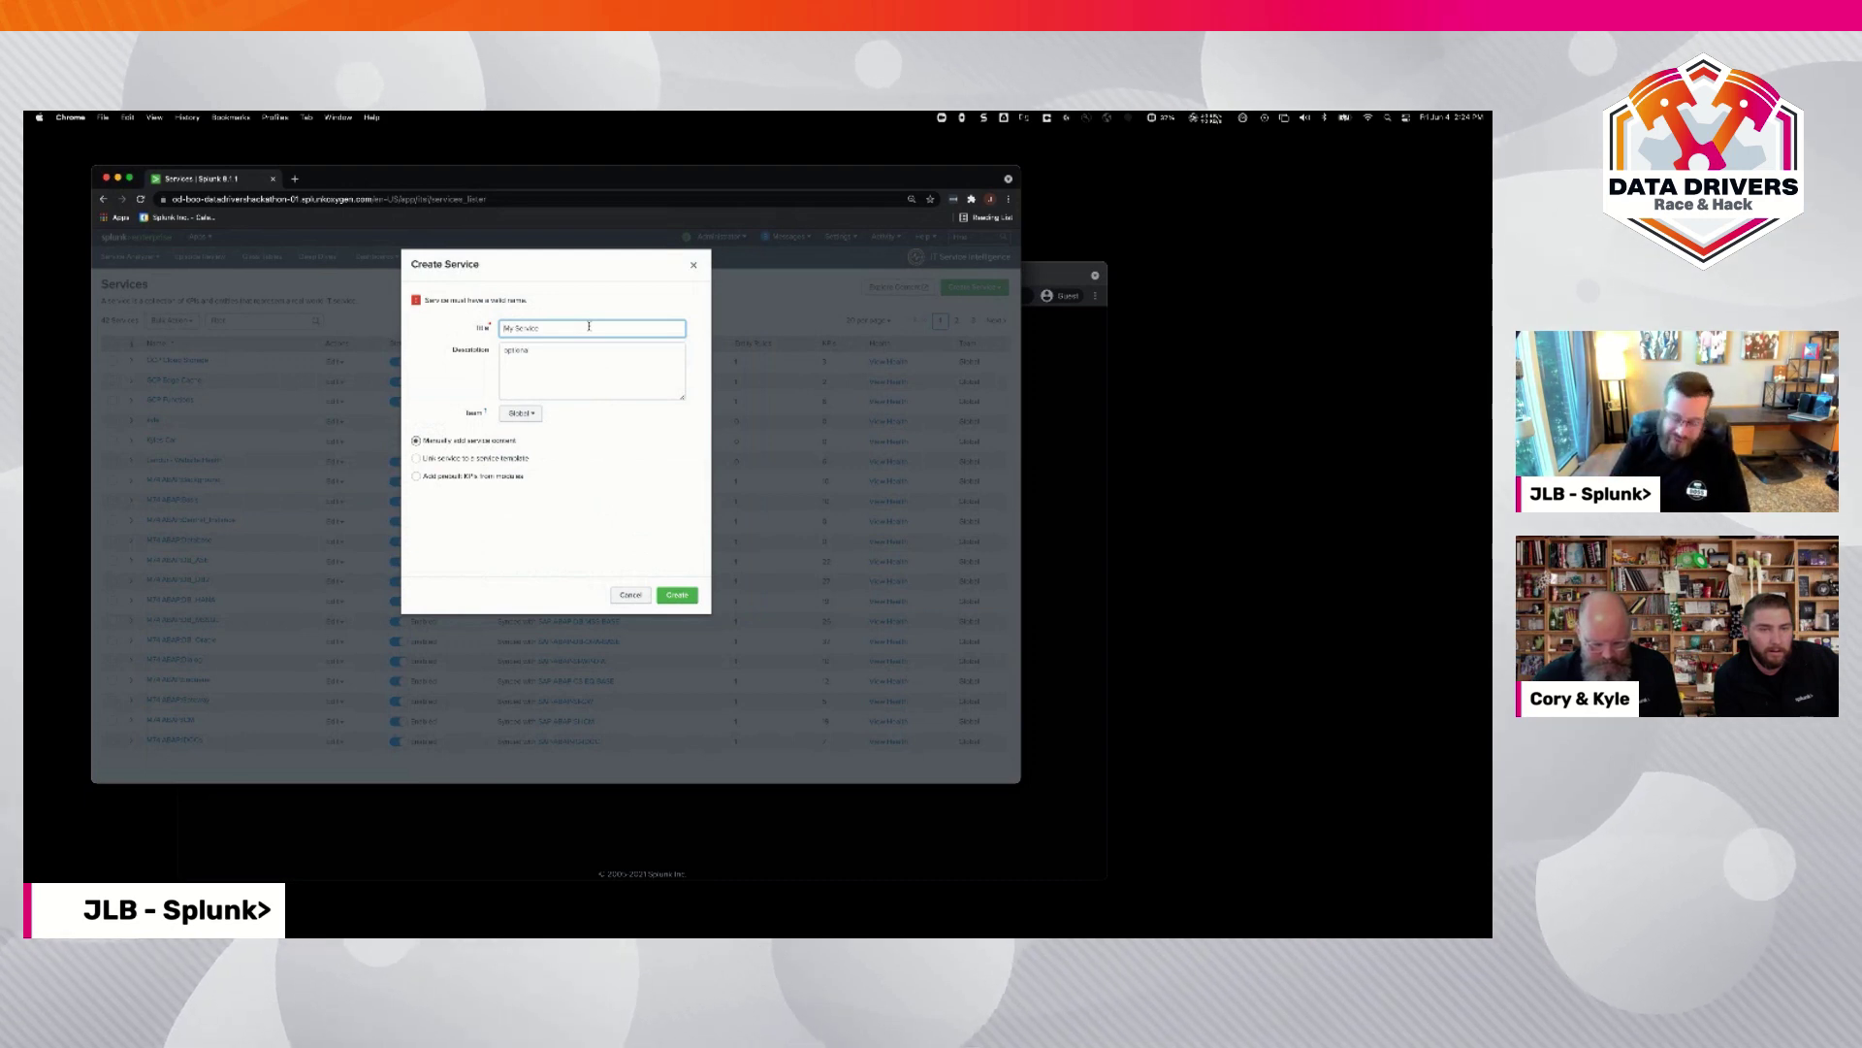
type("kyles car")
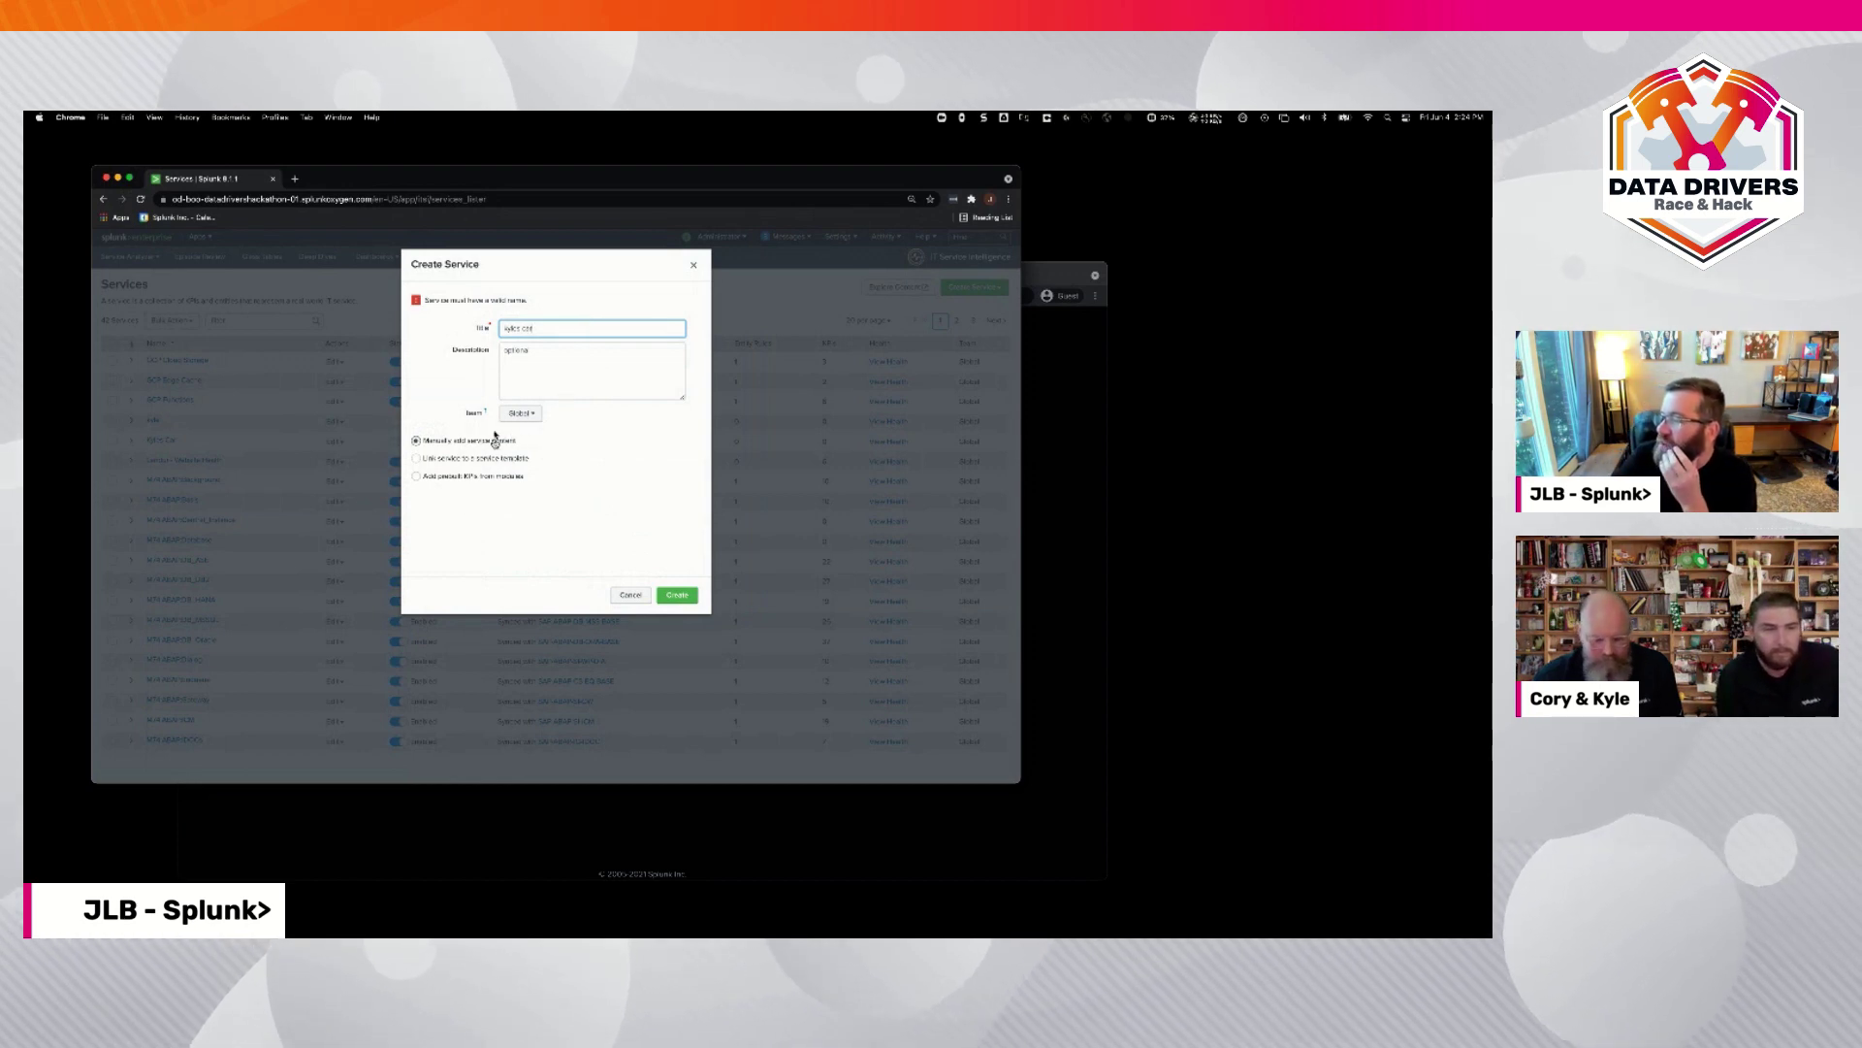
left_click(677, 594)
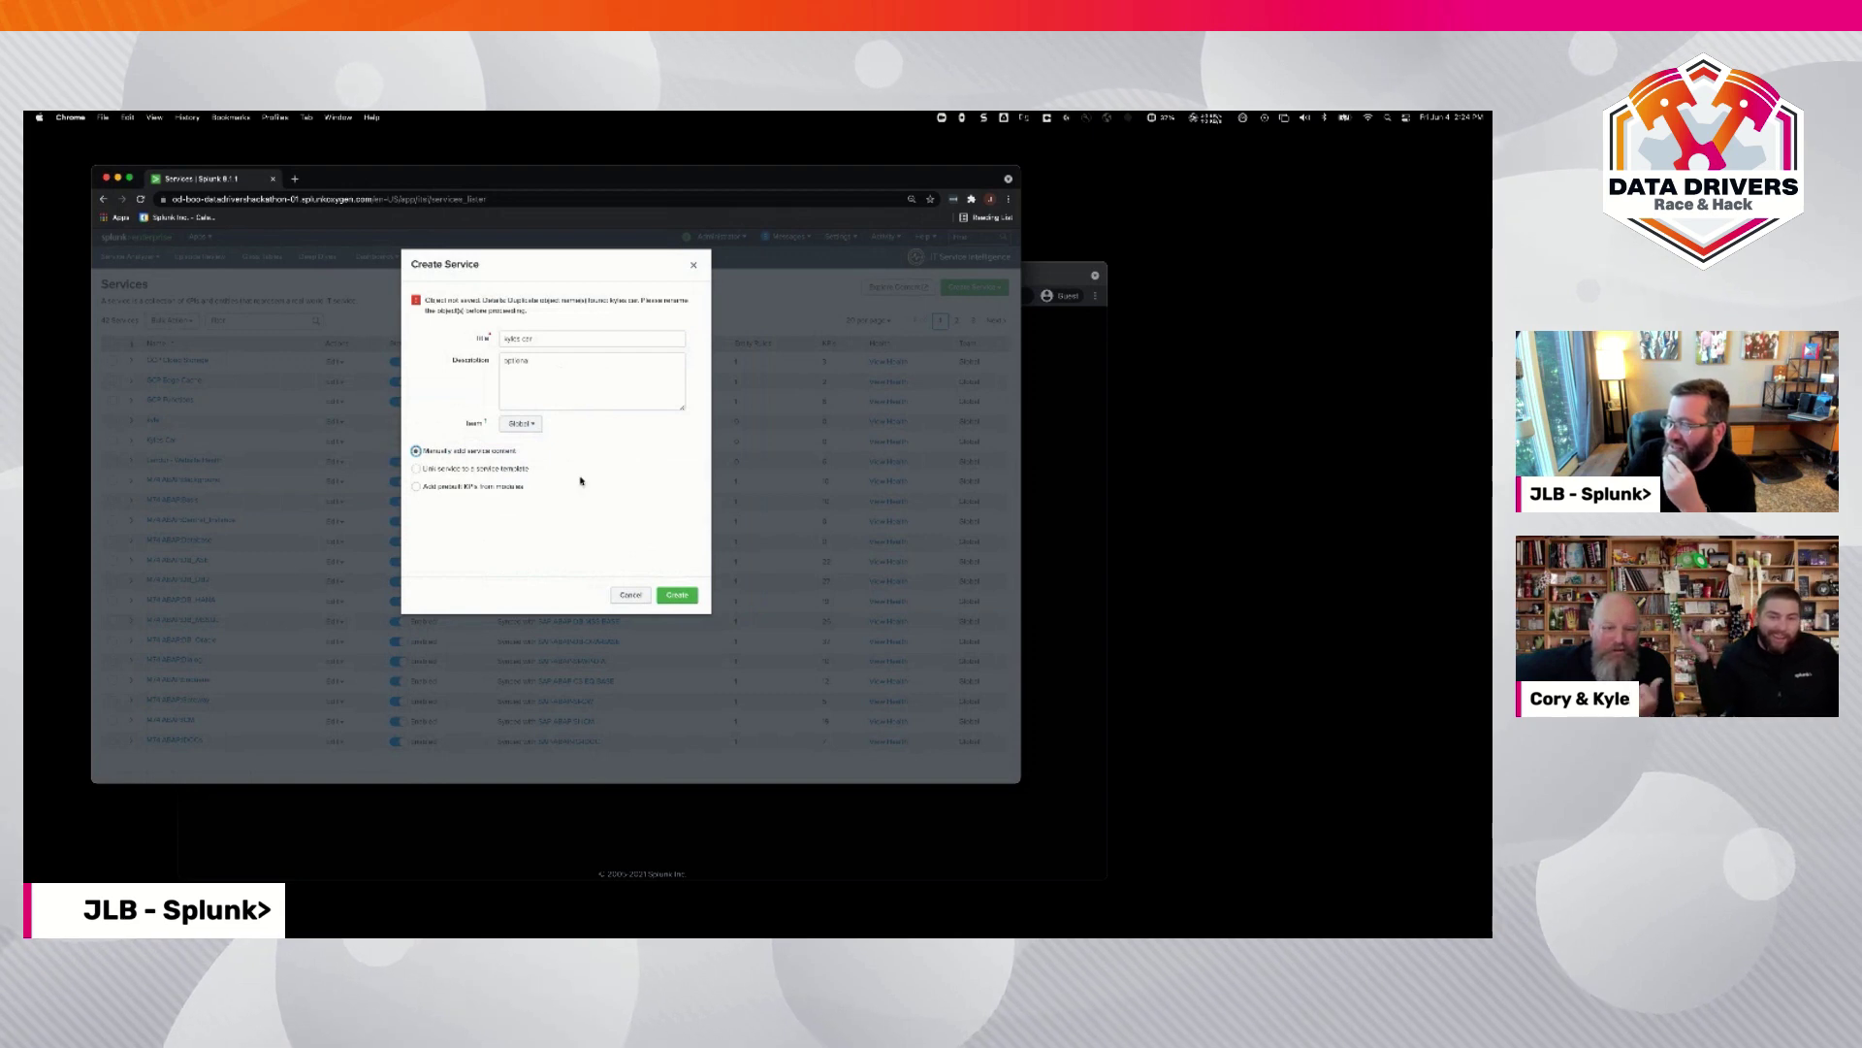
left_click(685, 592)
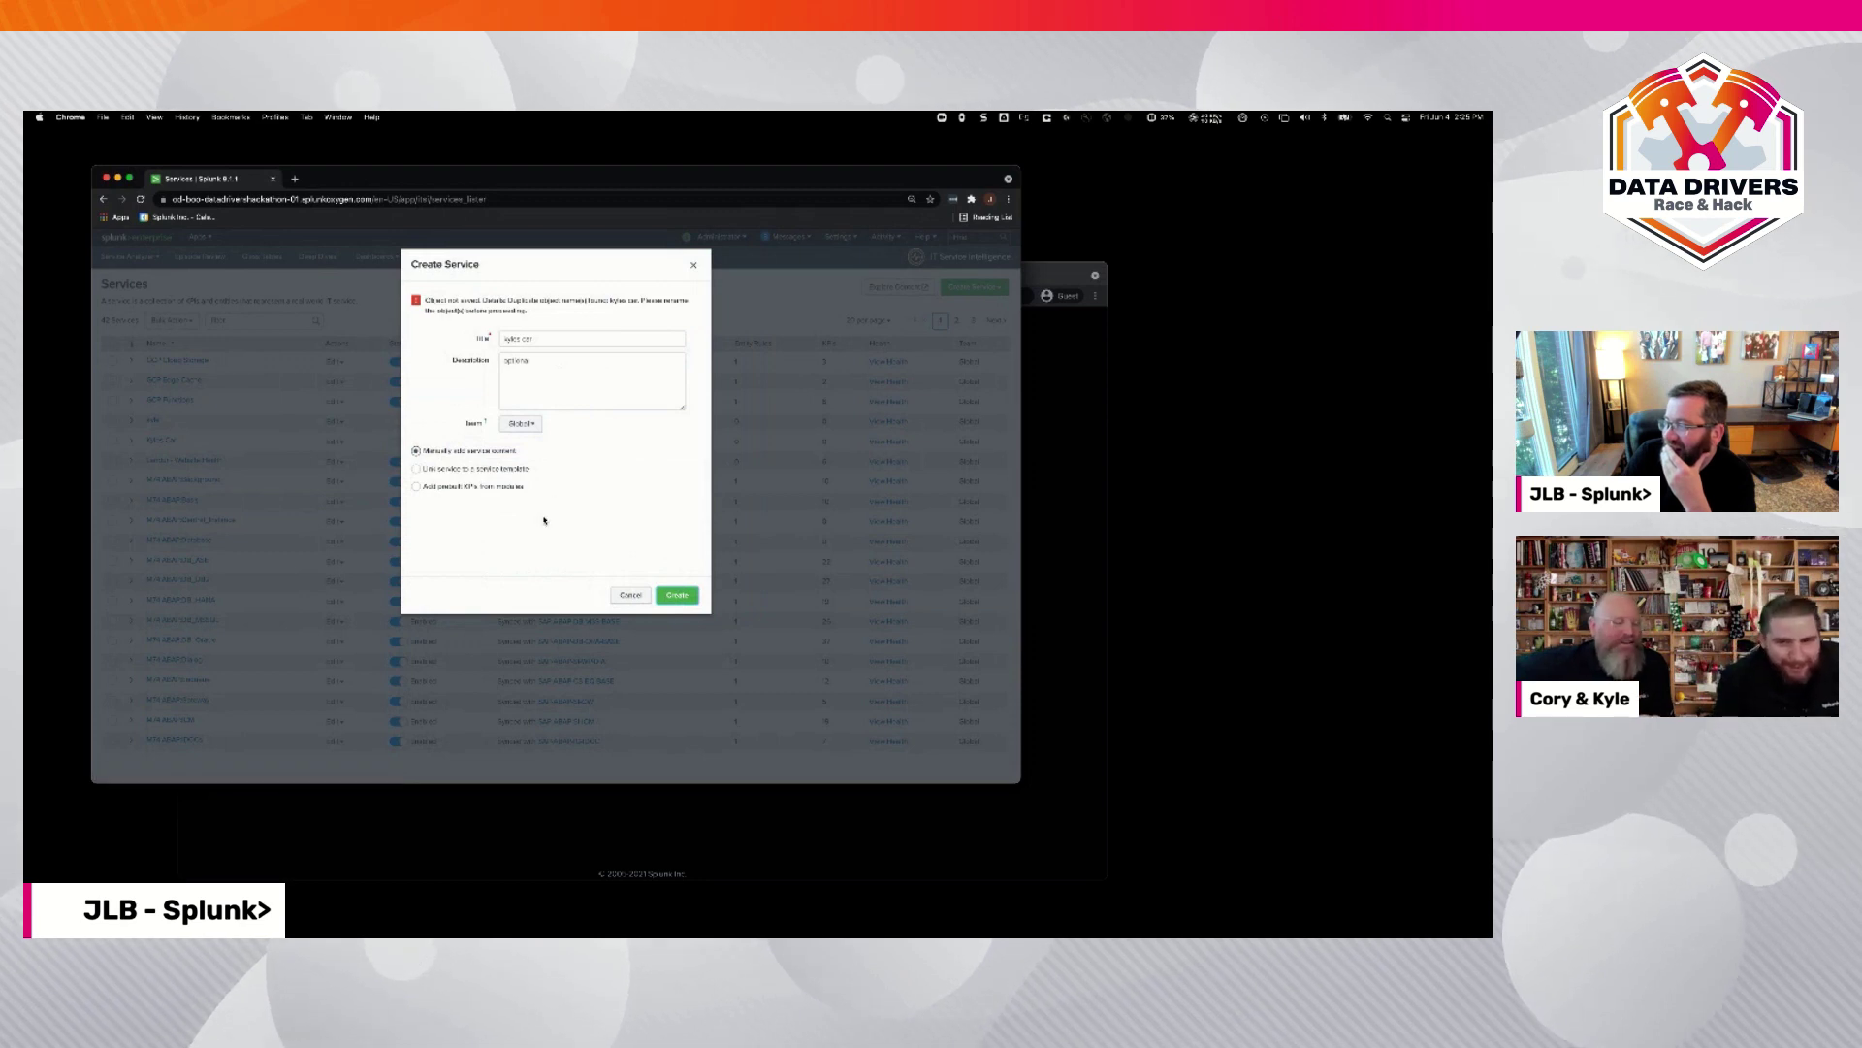
Step: Replace the service title with a colleague's first name, try to create the service, and close the form
left_click(564, 346)
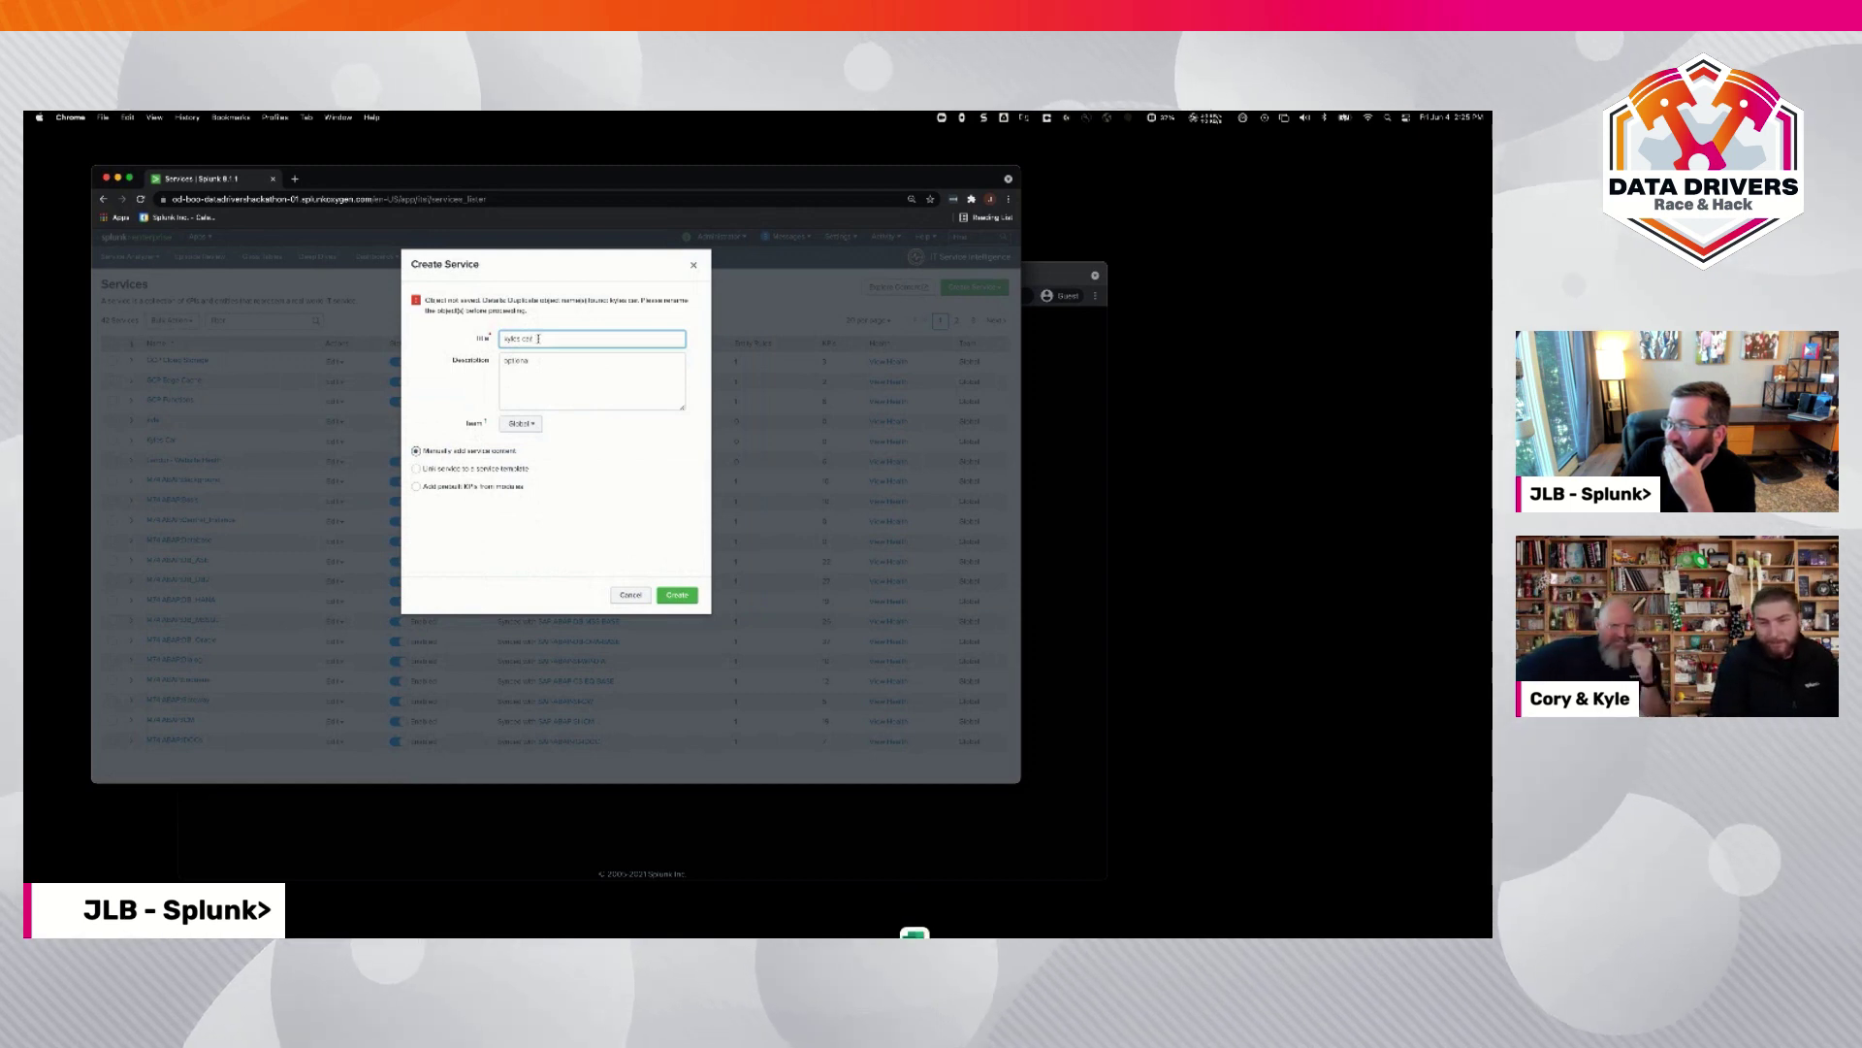
triple_click(539, 339)
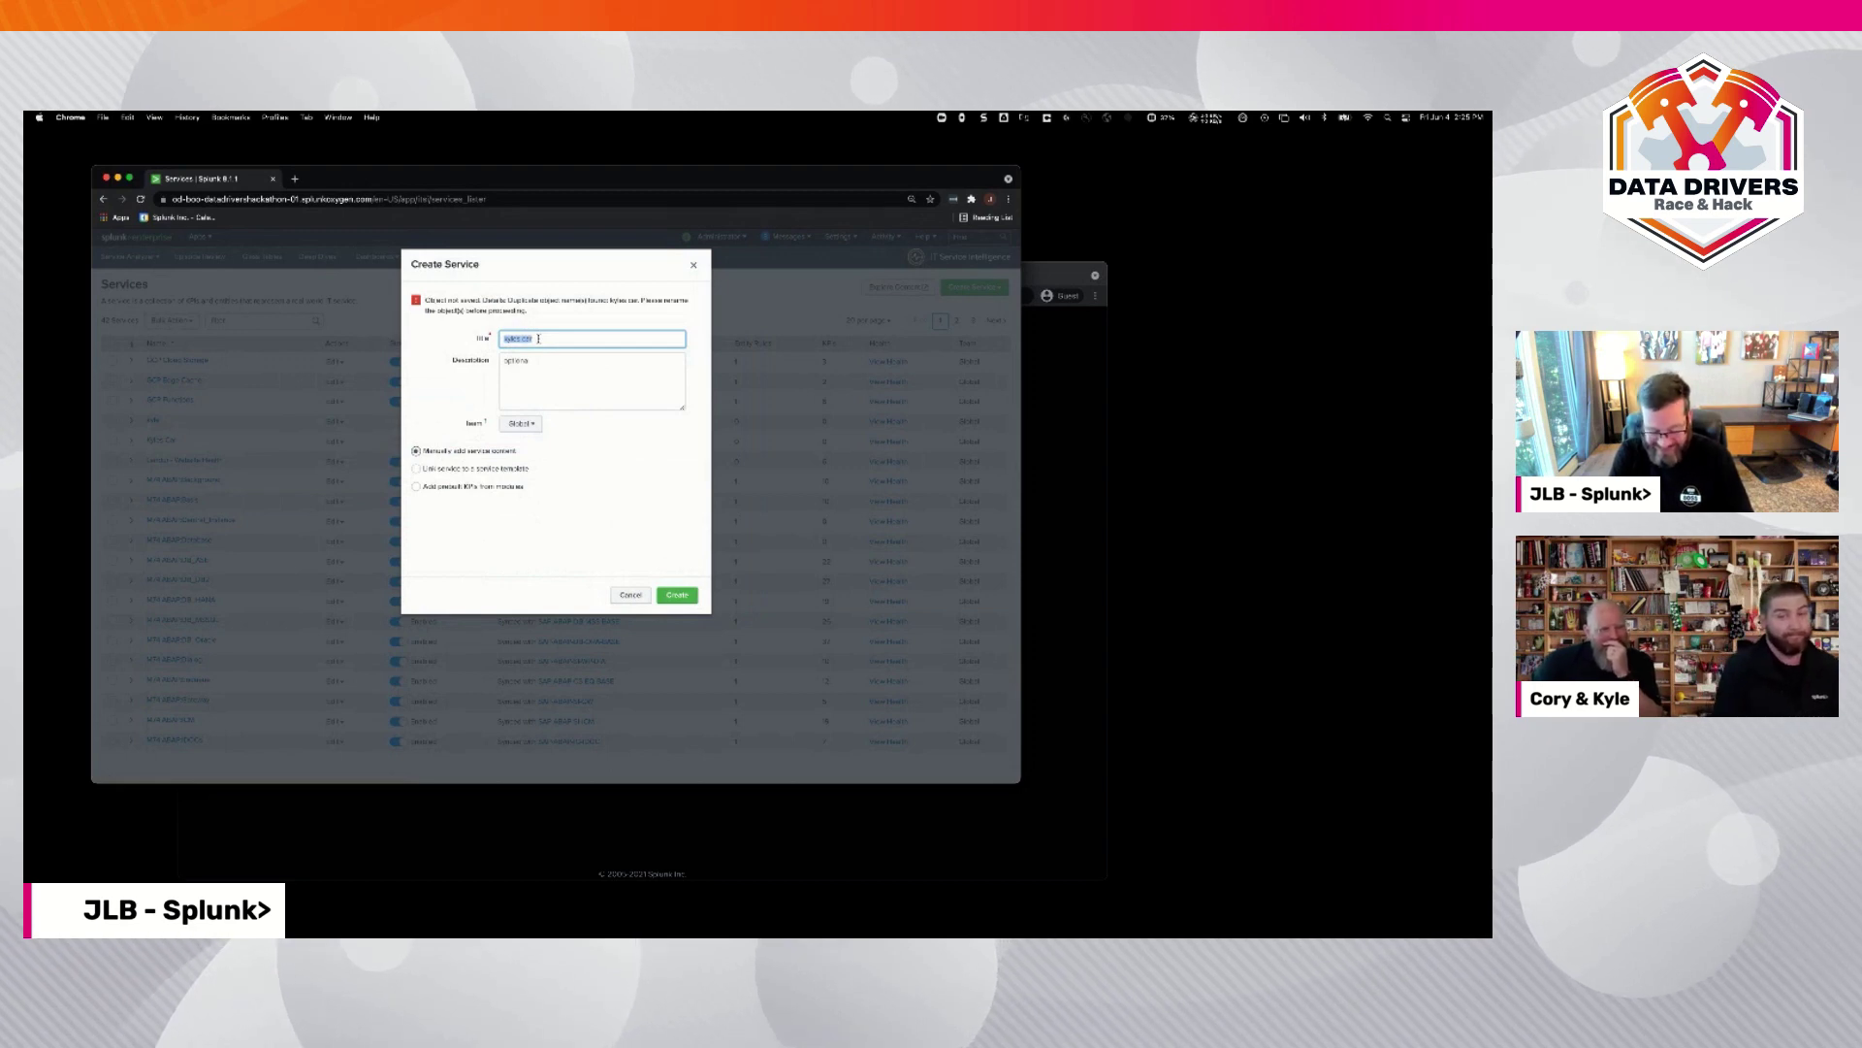
type("My Service")
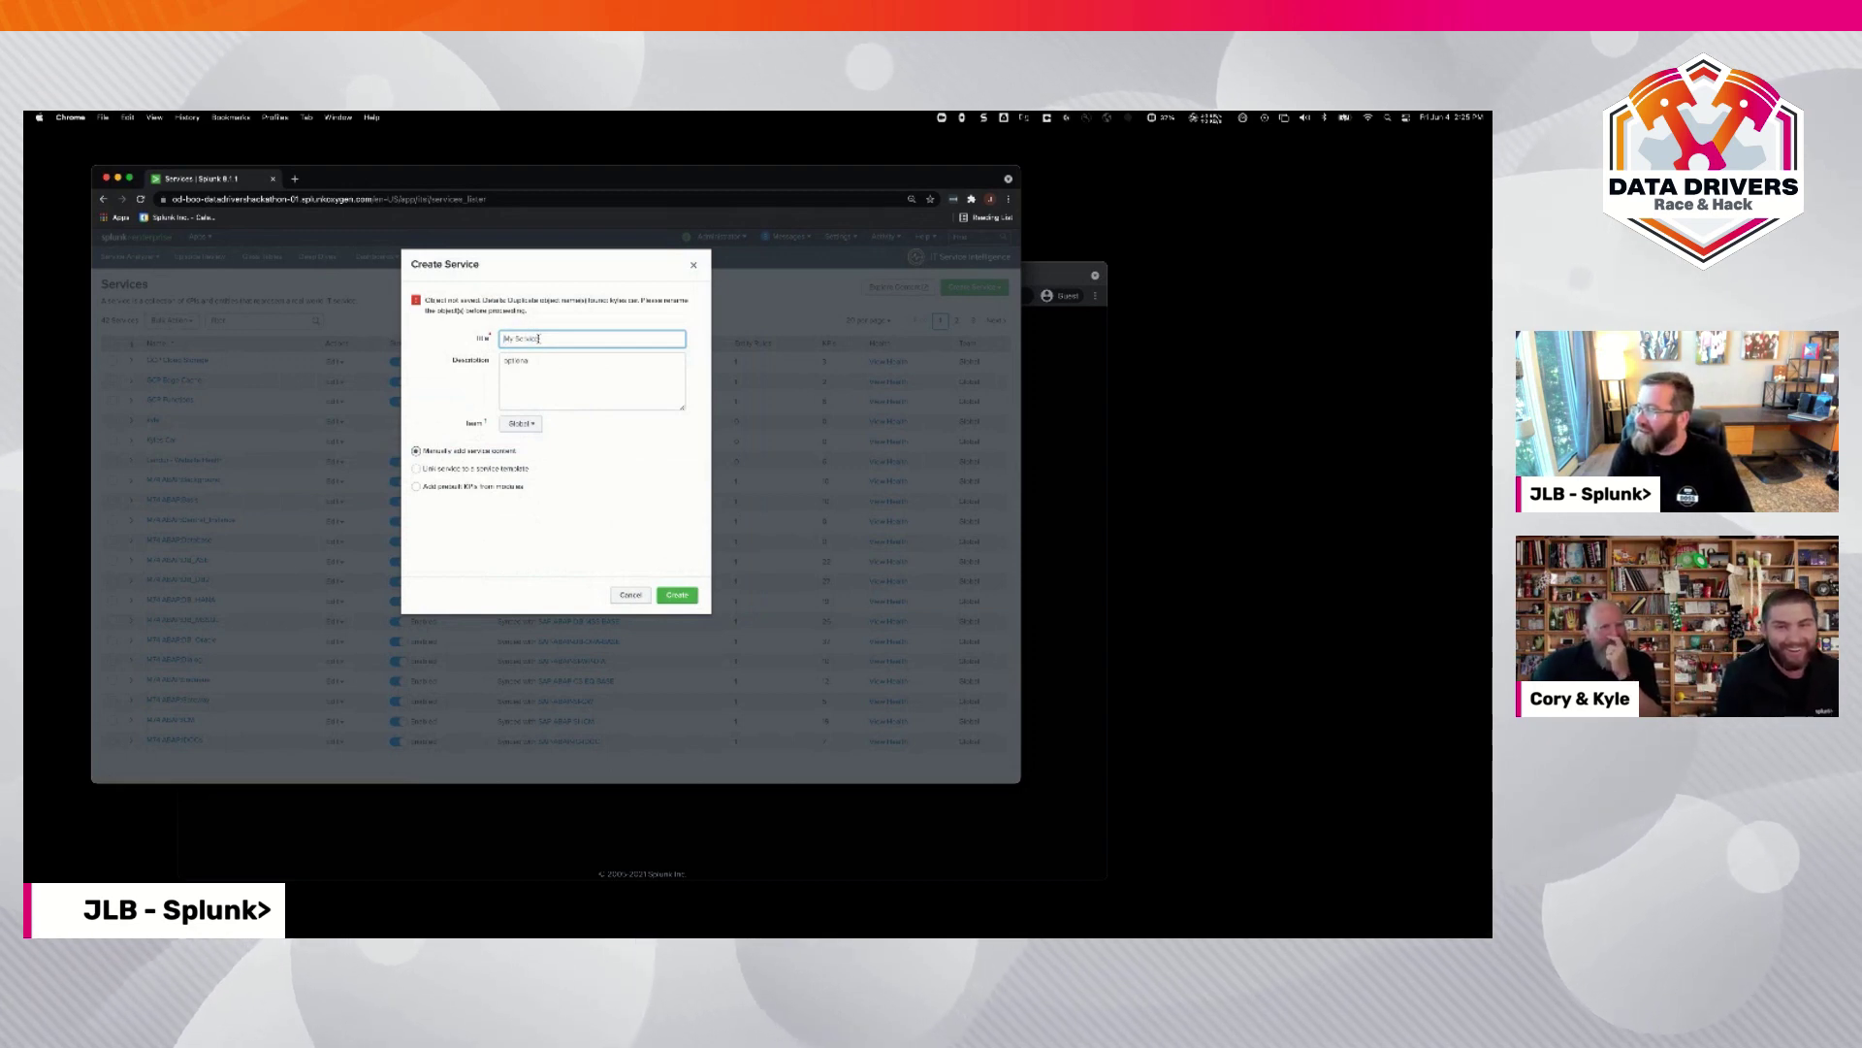
key("BackSpace")
key("BackSpace")
key("BackSpace")
key("BackSpace")
key("BackSpace")
key("BackSpace")
key("BackSpace")
key("BackSpace")
key("BackSpace")
key("BackSpace")
type("My")
type("le")
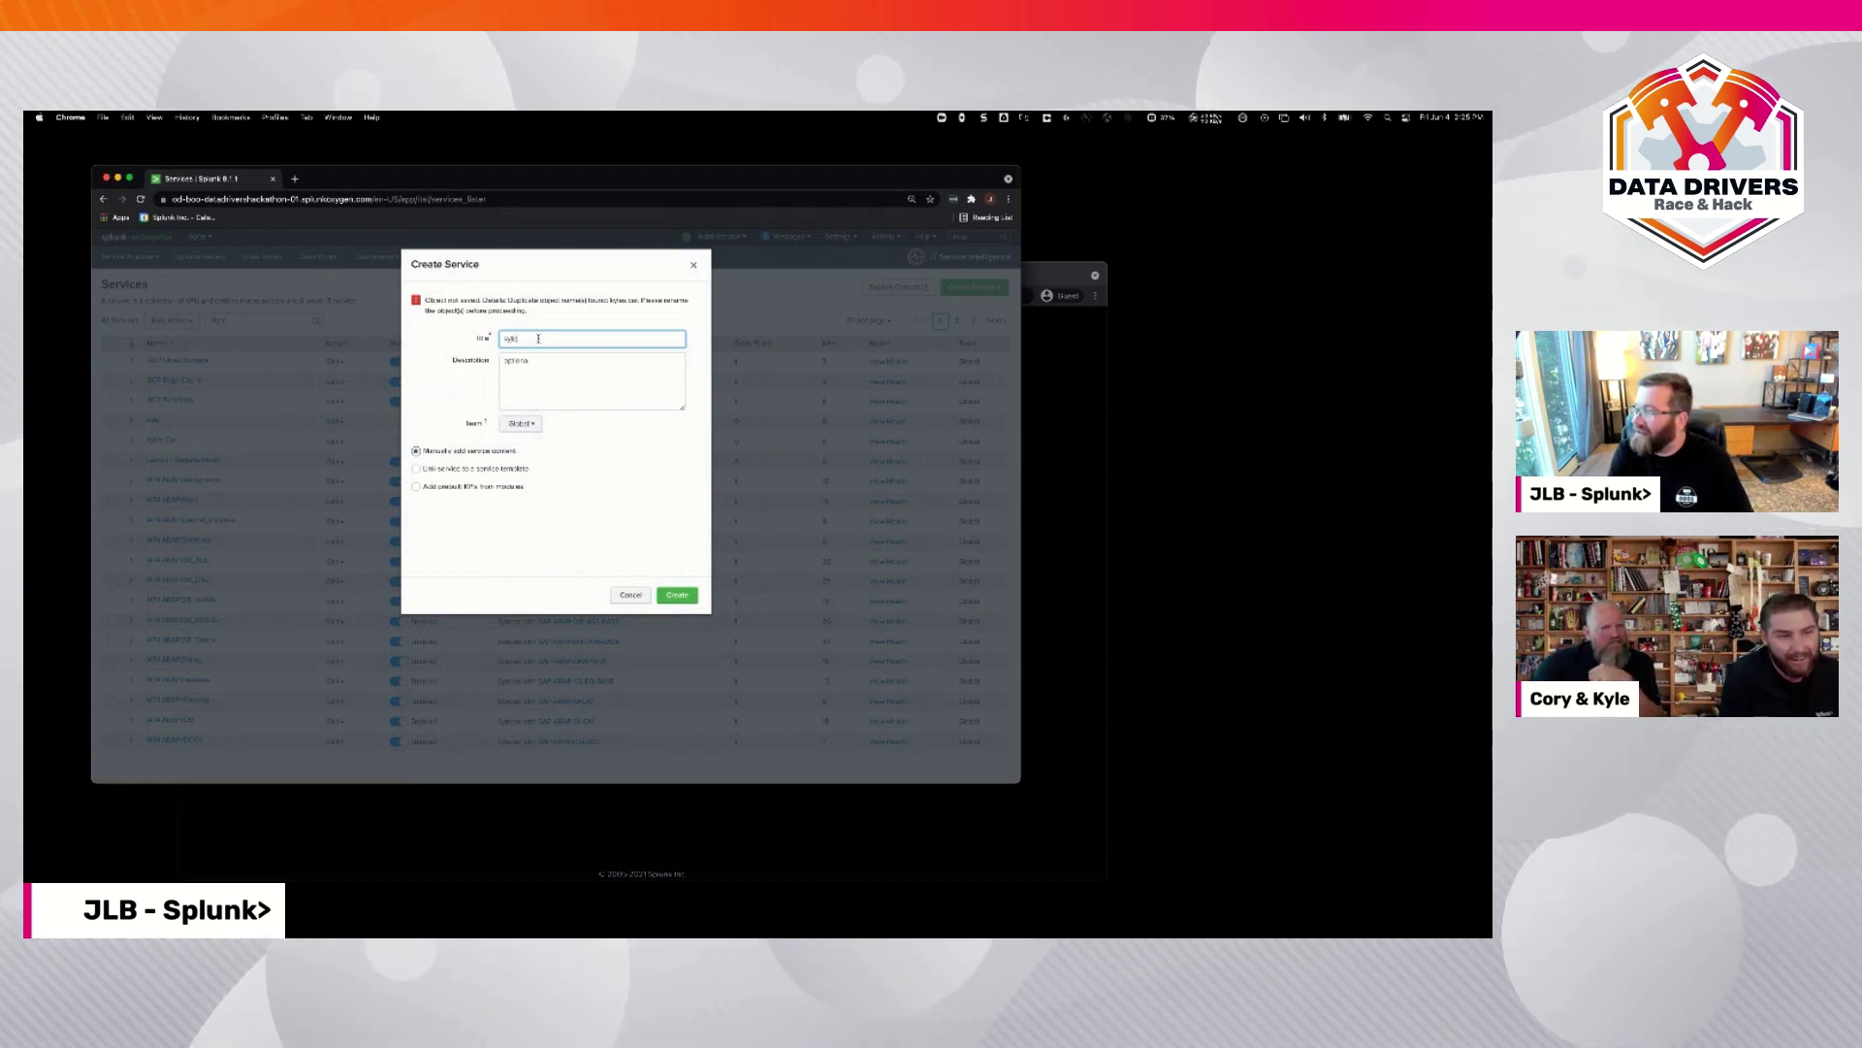
left_click(609, 583)
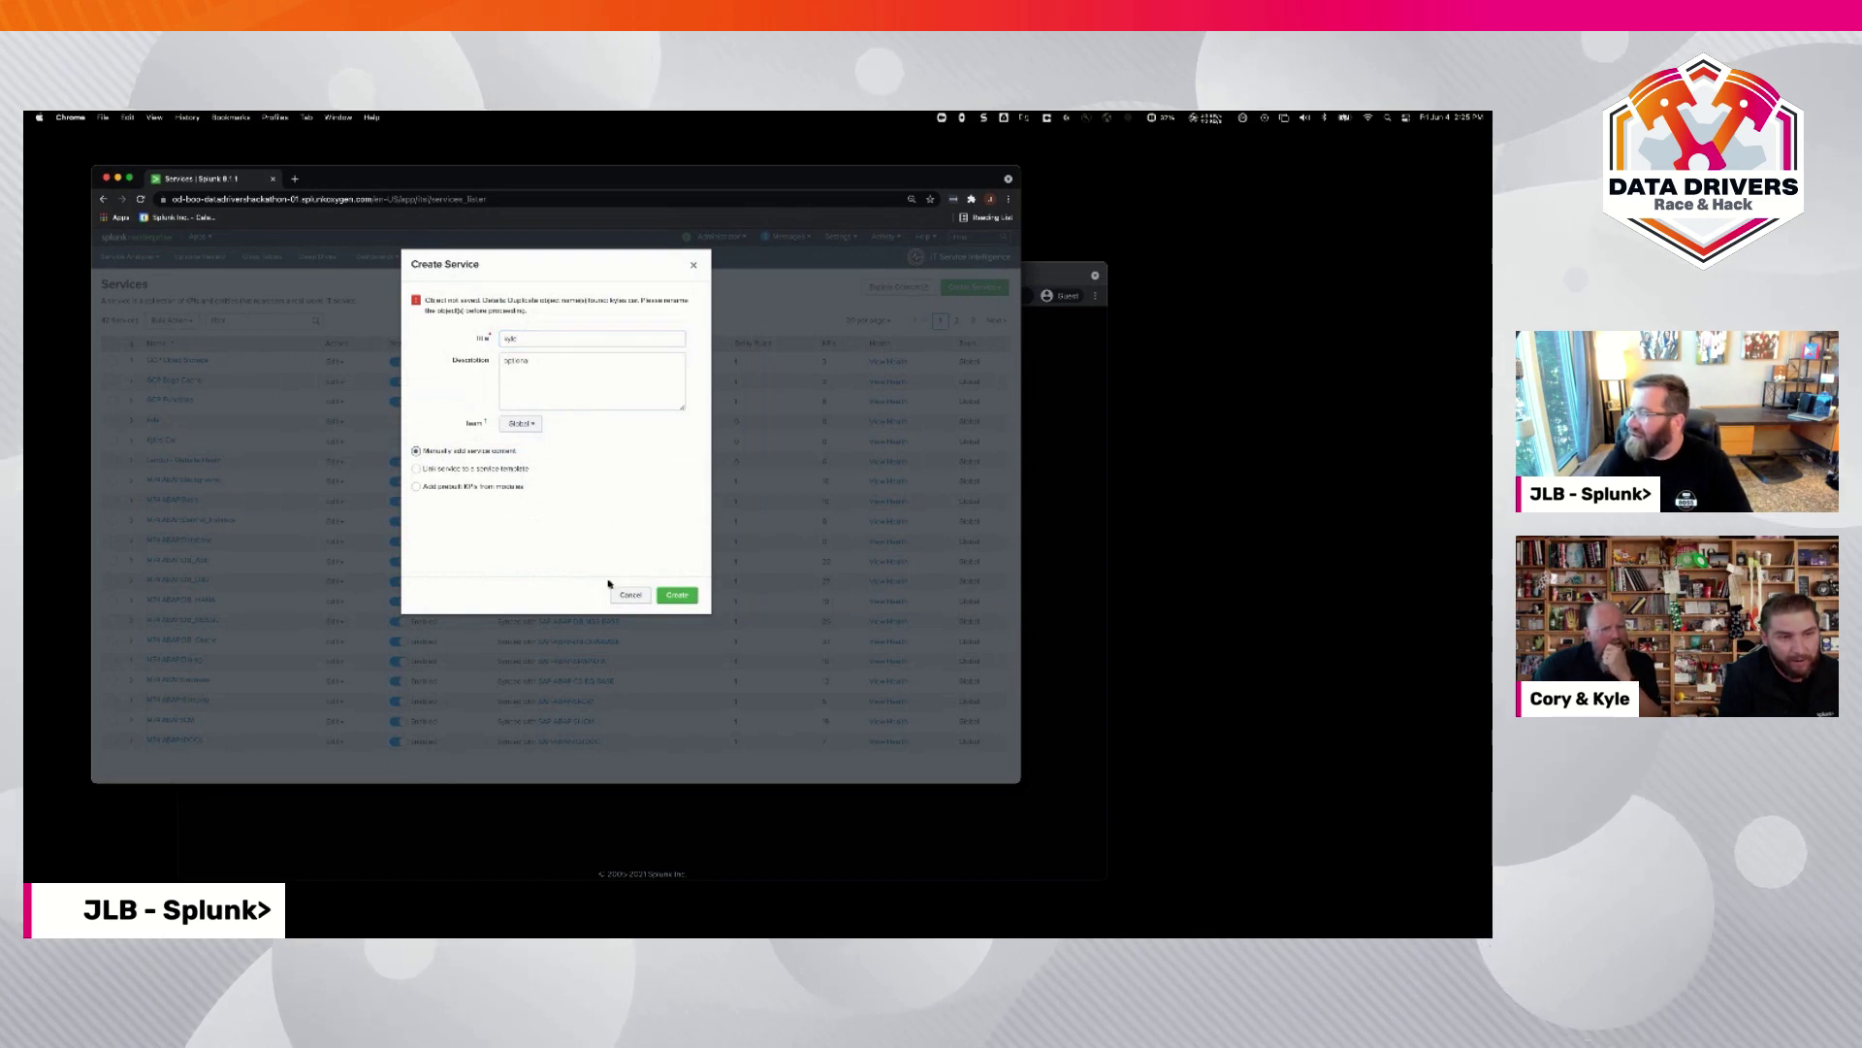
left_click(684, 595)
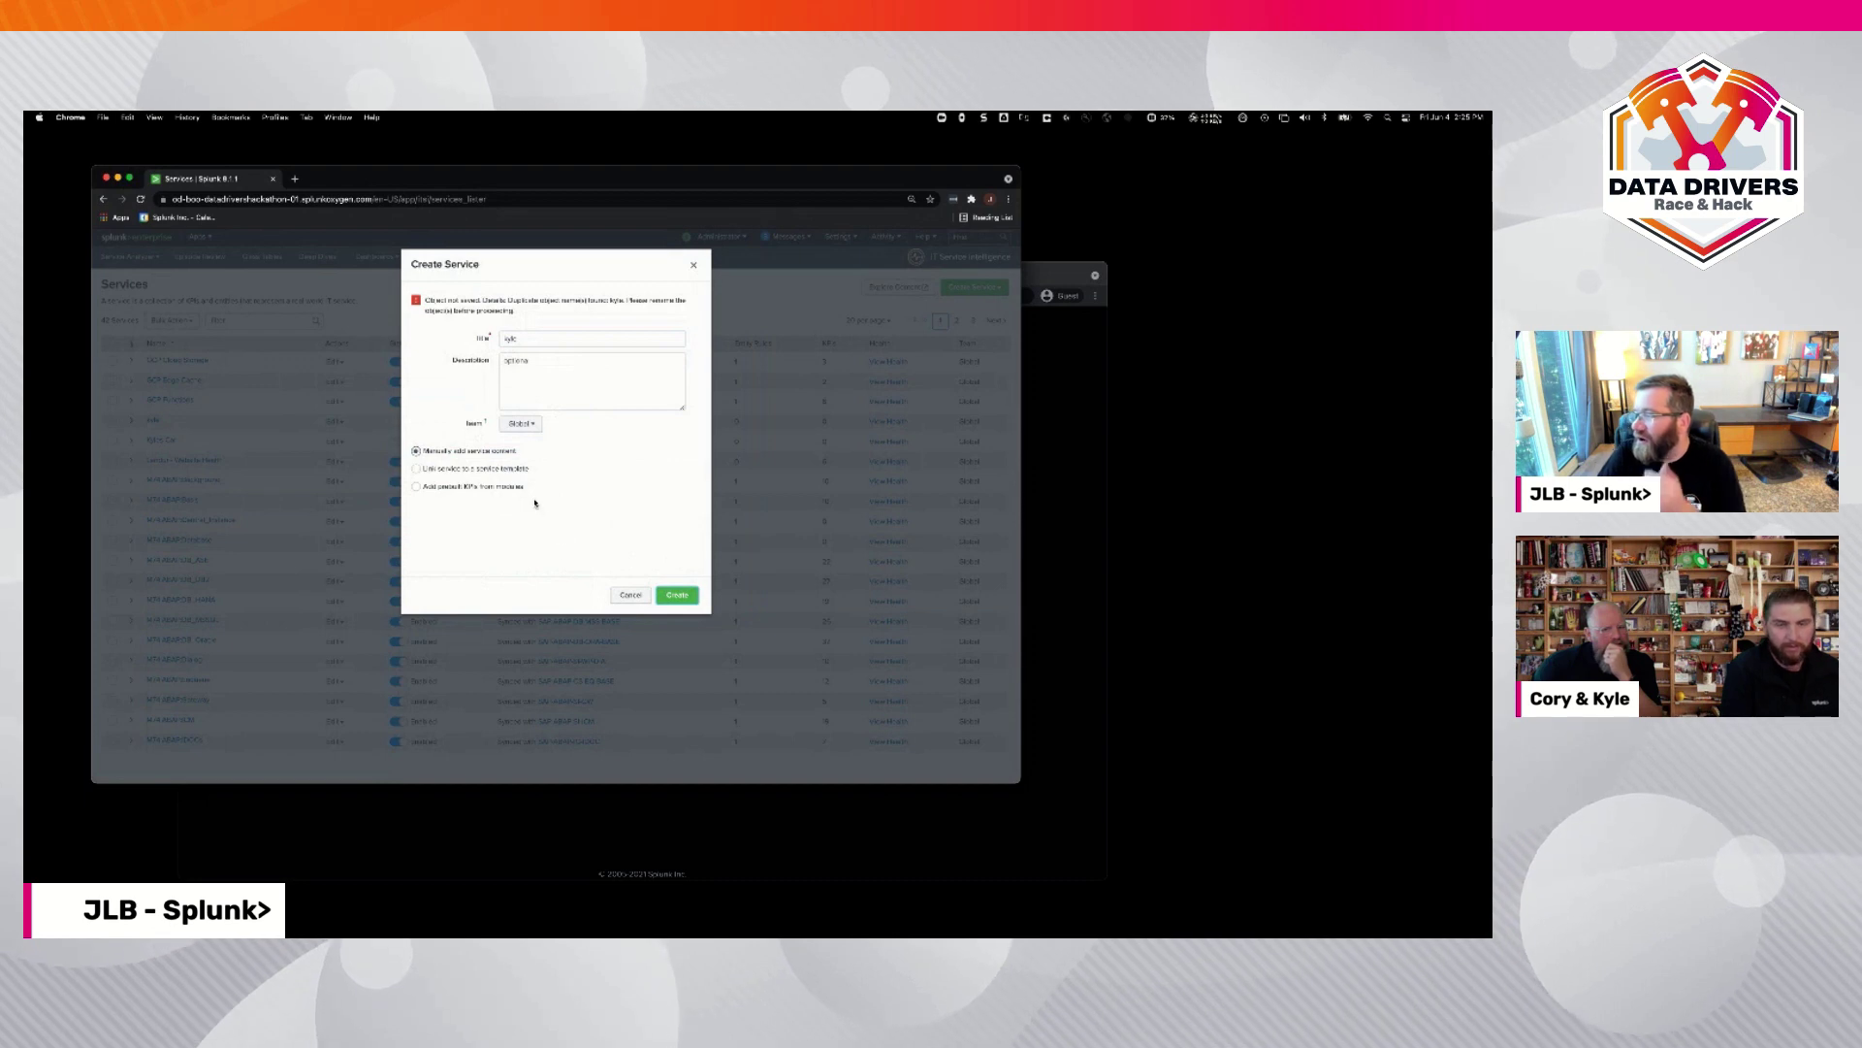
left_click(649, 594)
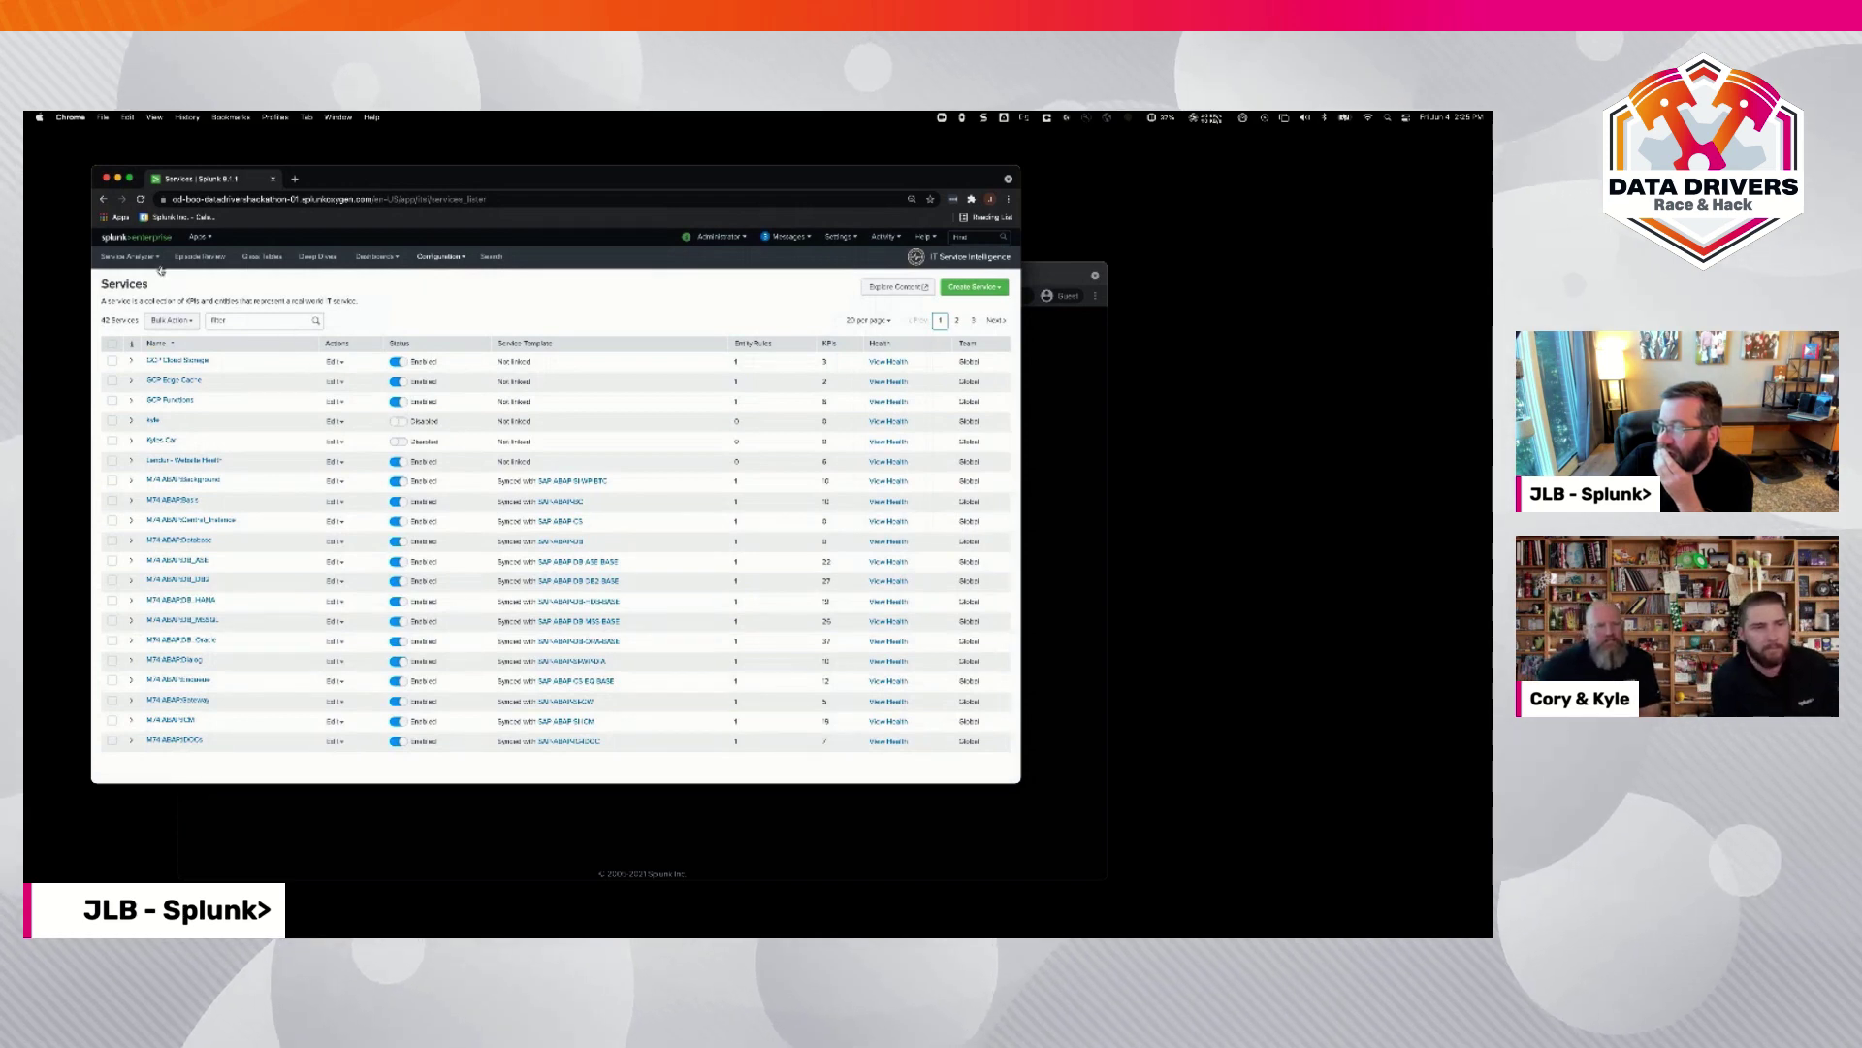
Step: Start another new service, set it to manually added service content, and make its title ready for entry
left_click(973, 288)
left_click(970, 308)
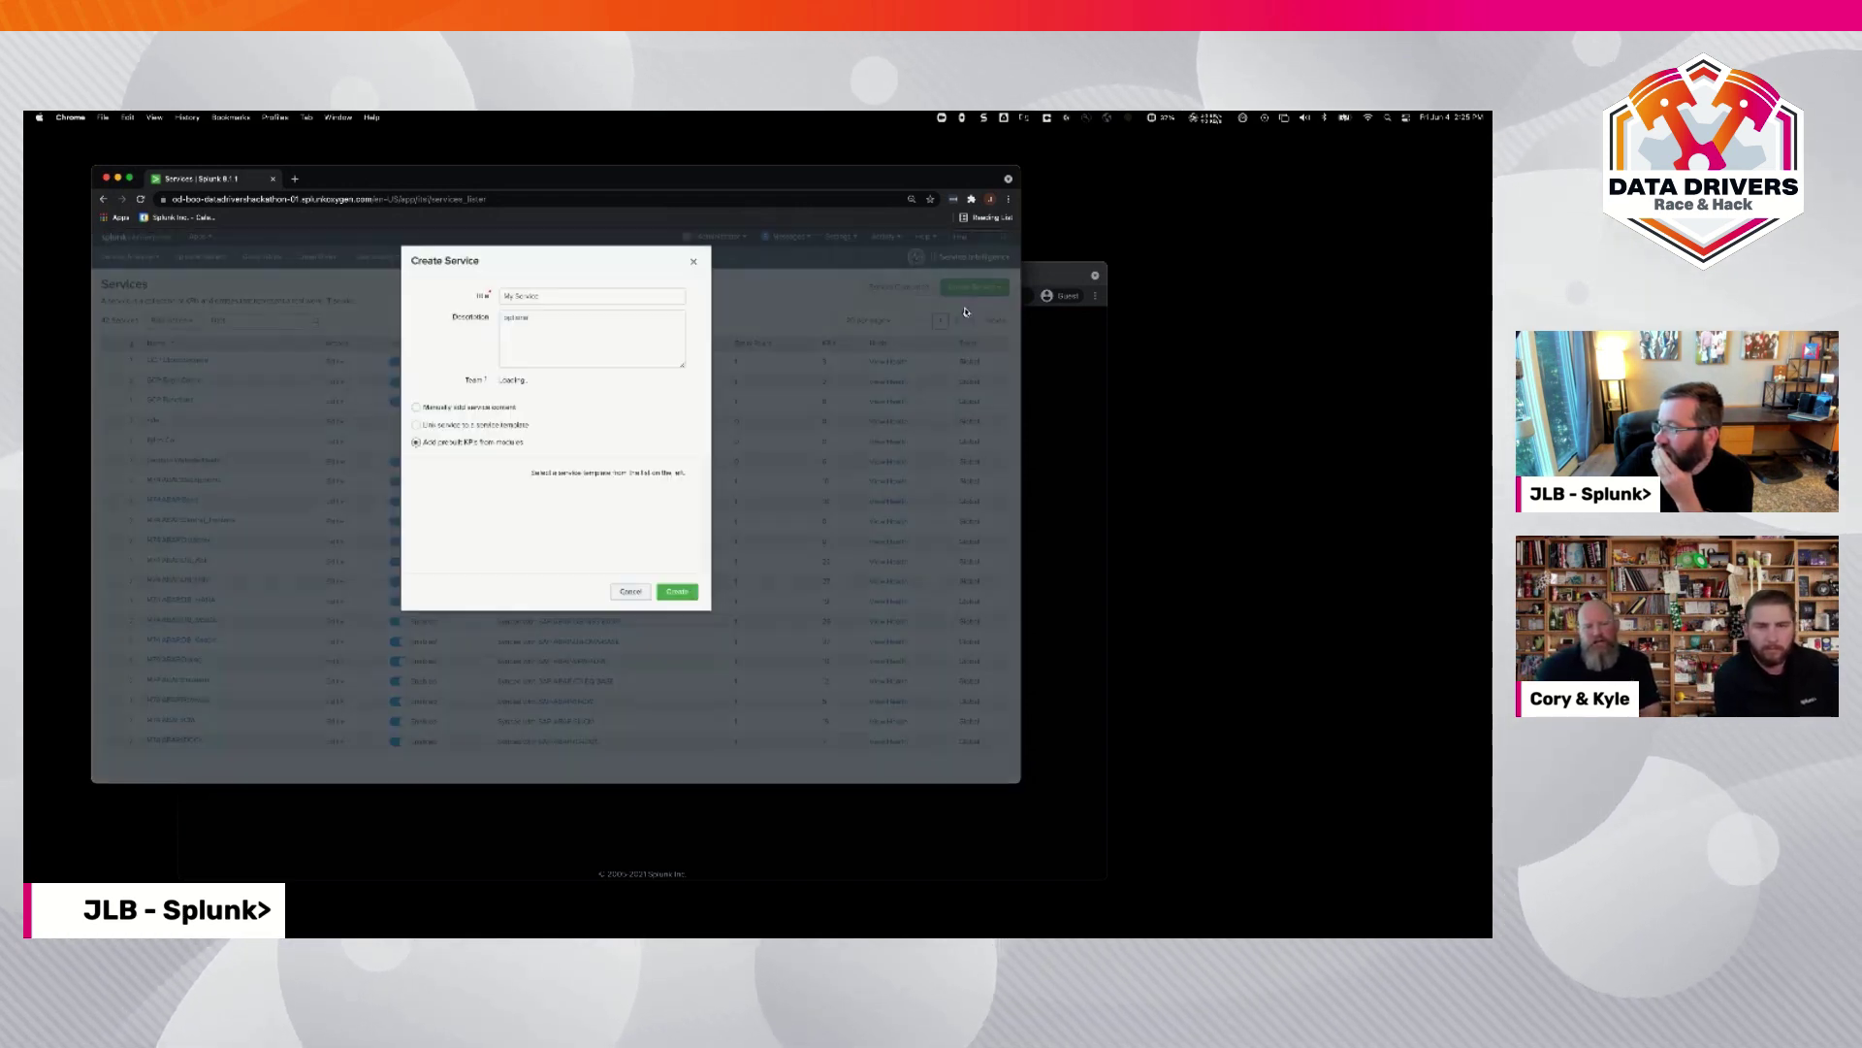
left_click(463, 414)
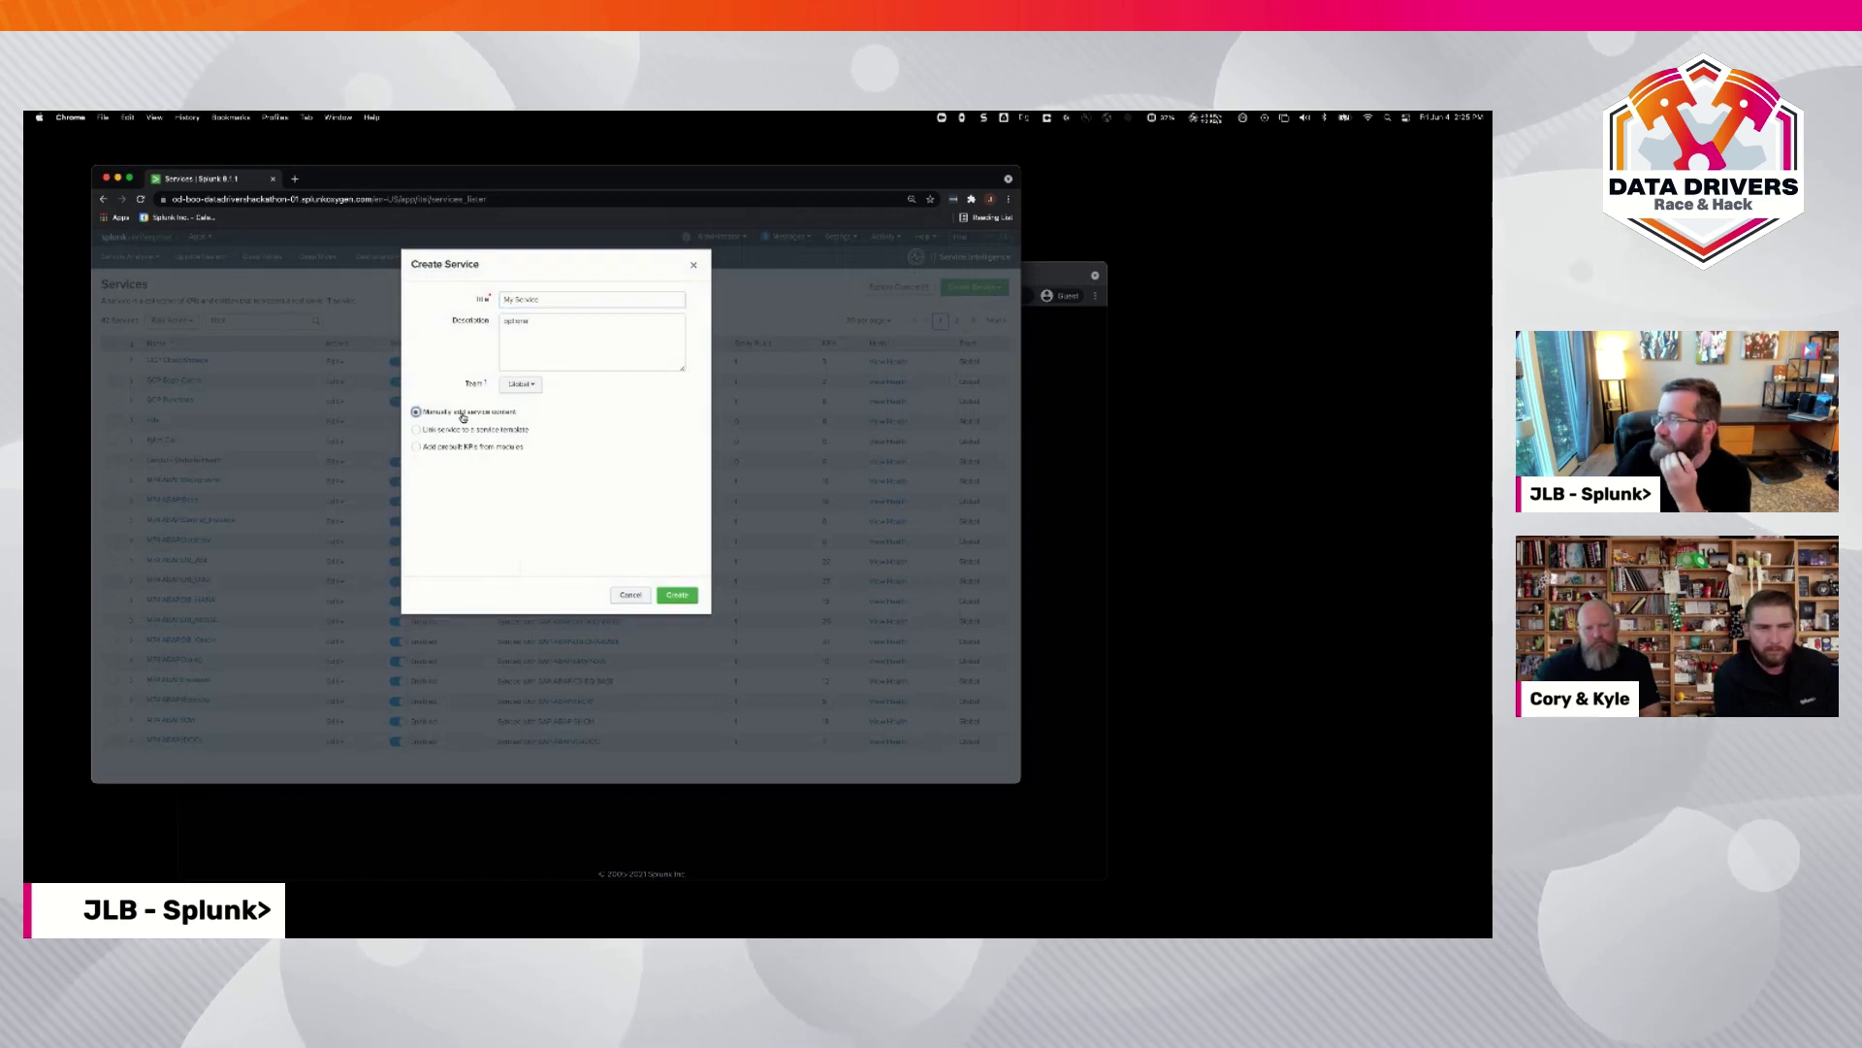
left_click(549, 297)
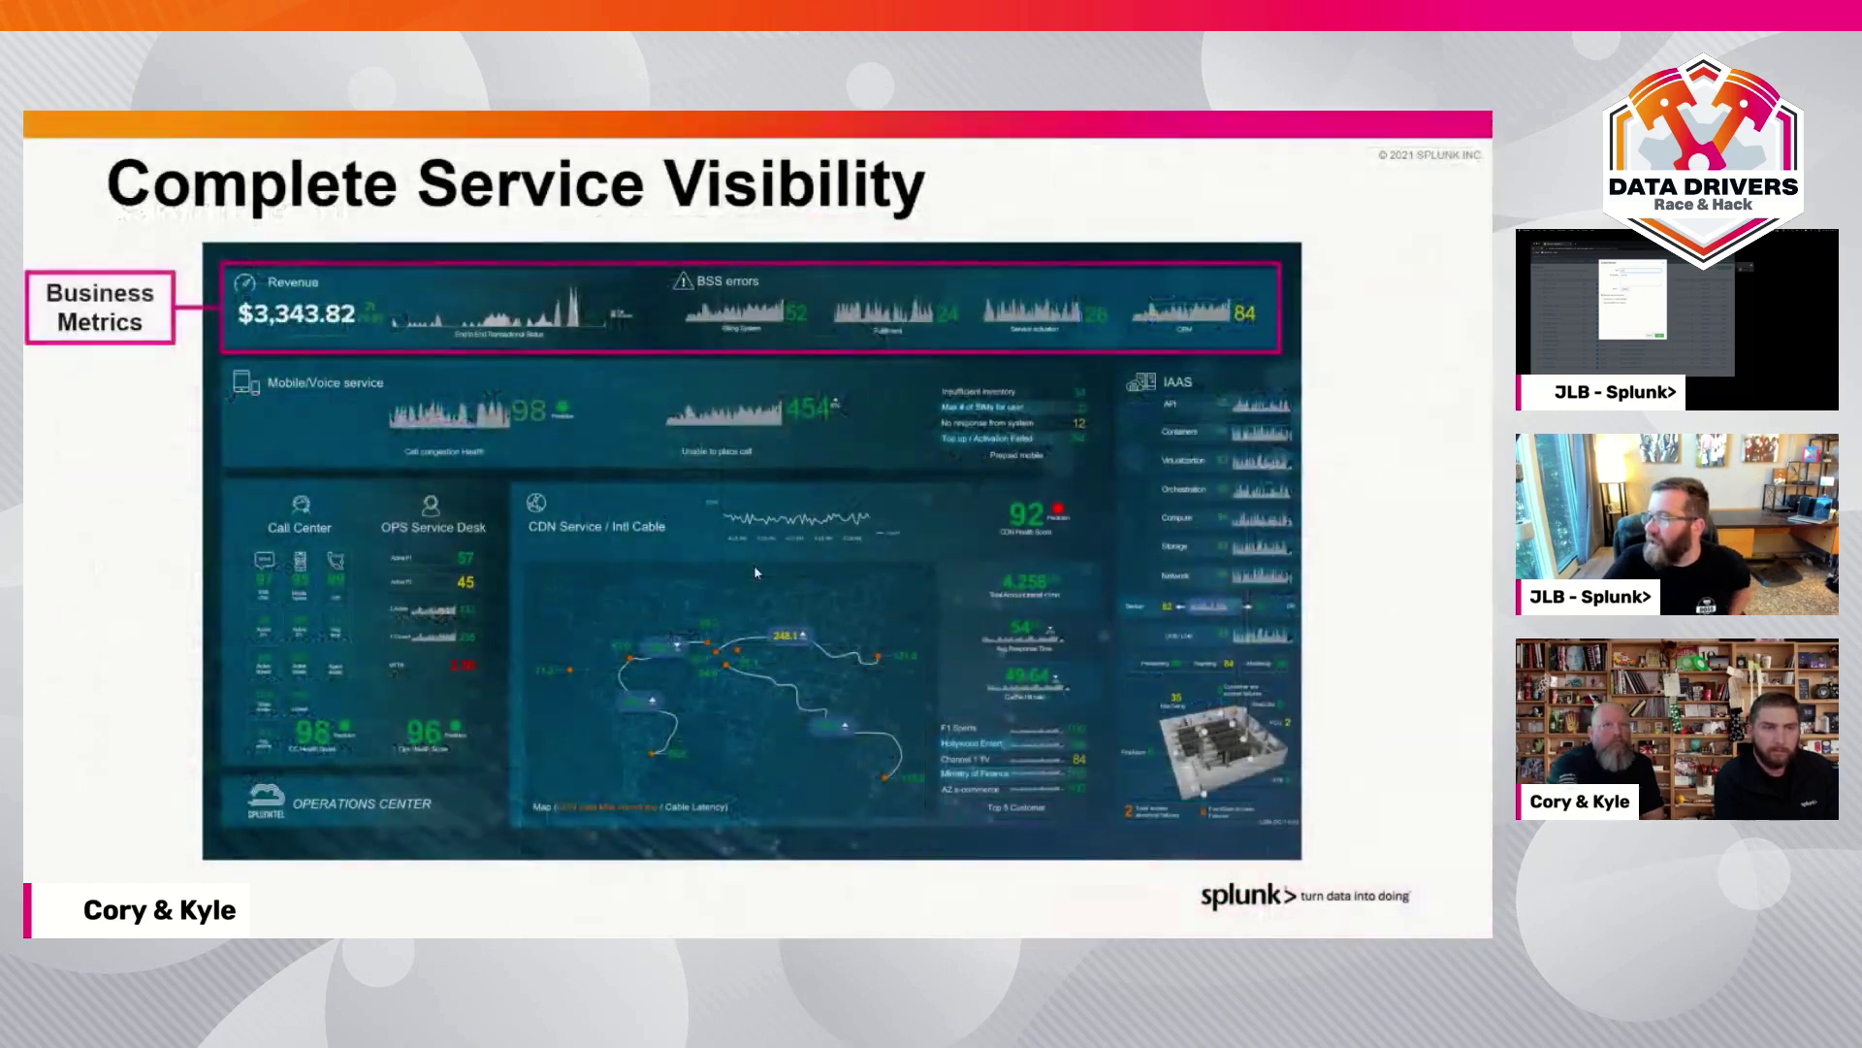
key("Right")
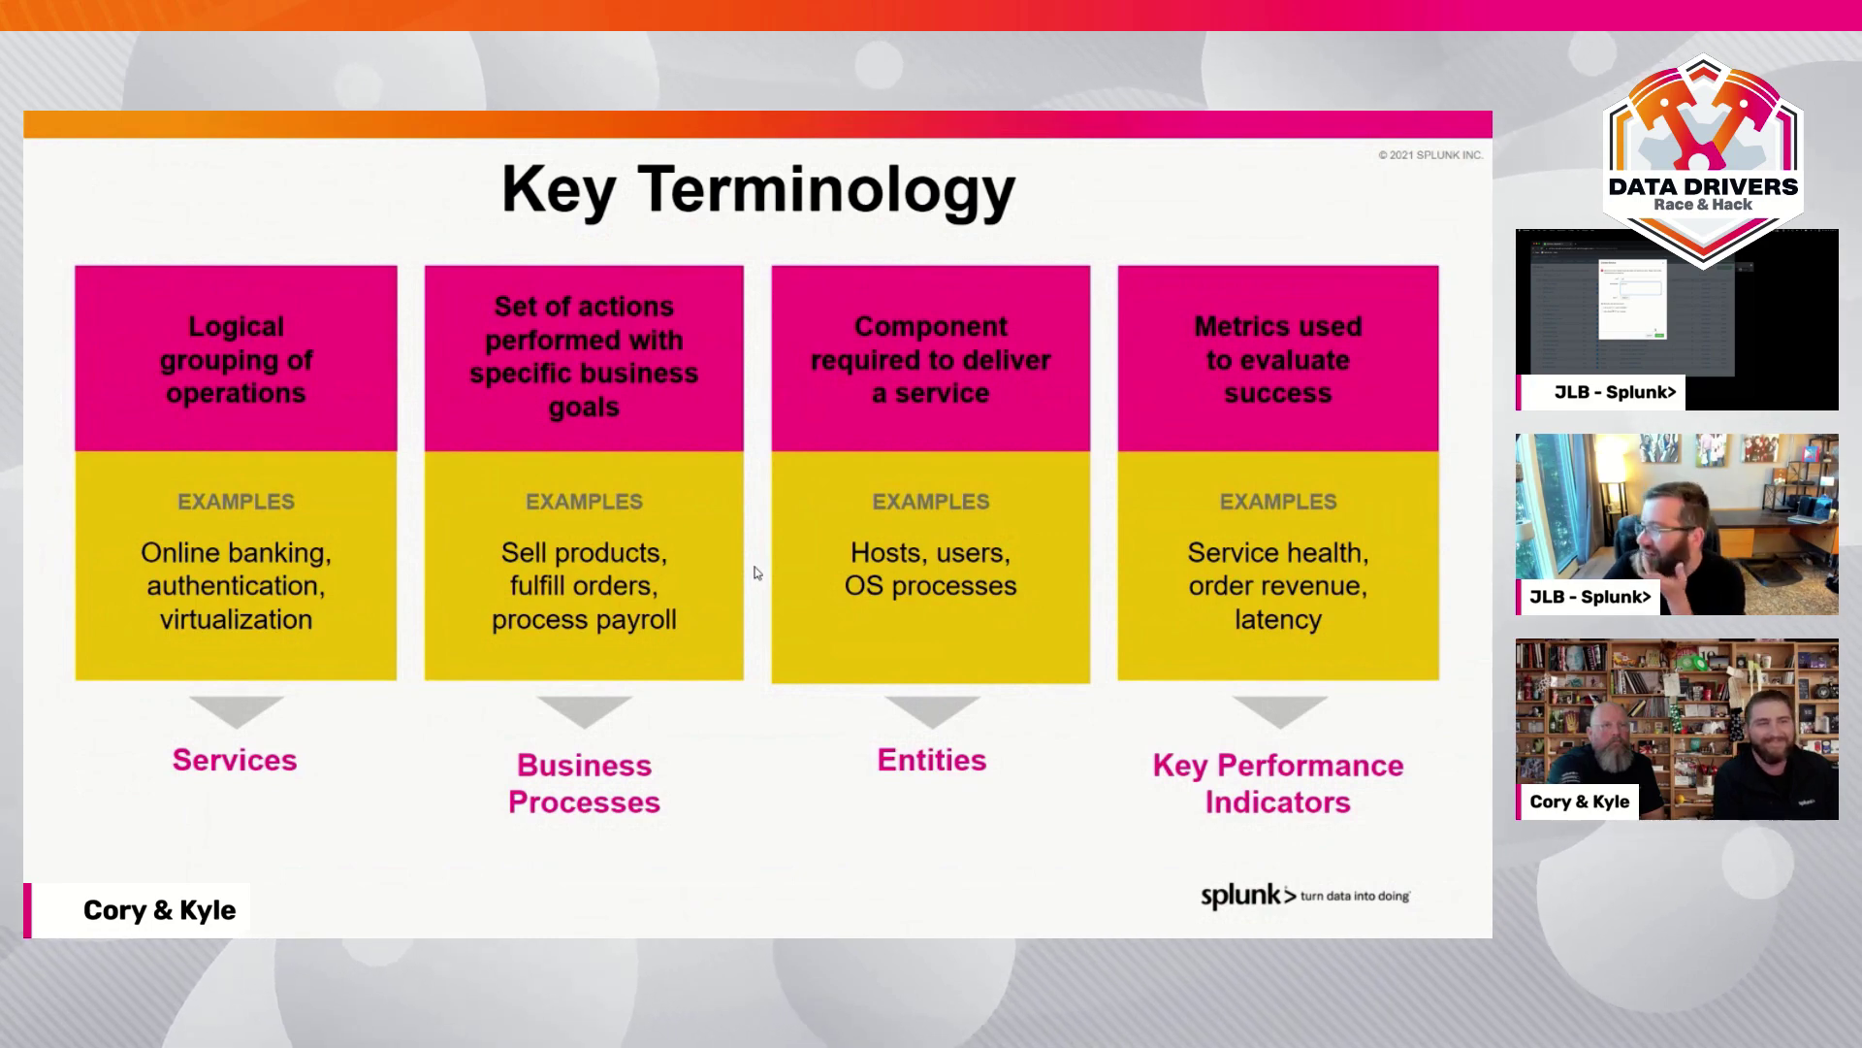
key("Right")
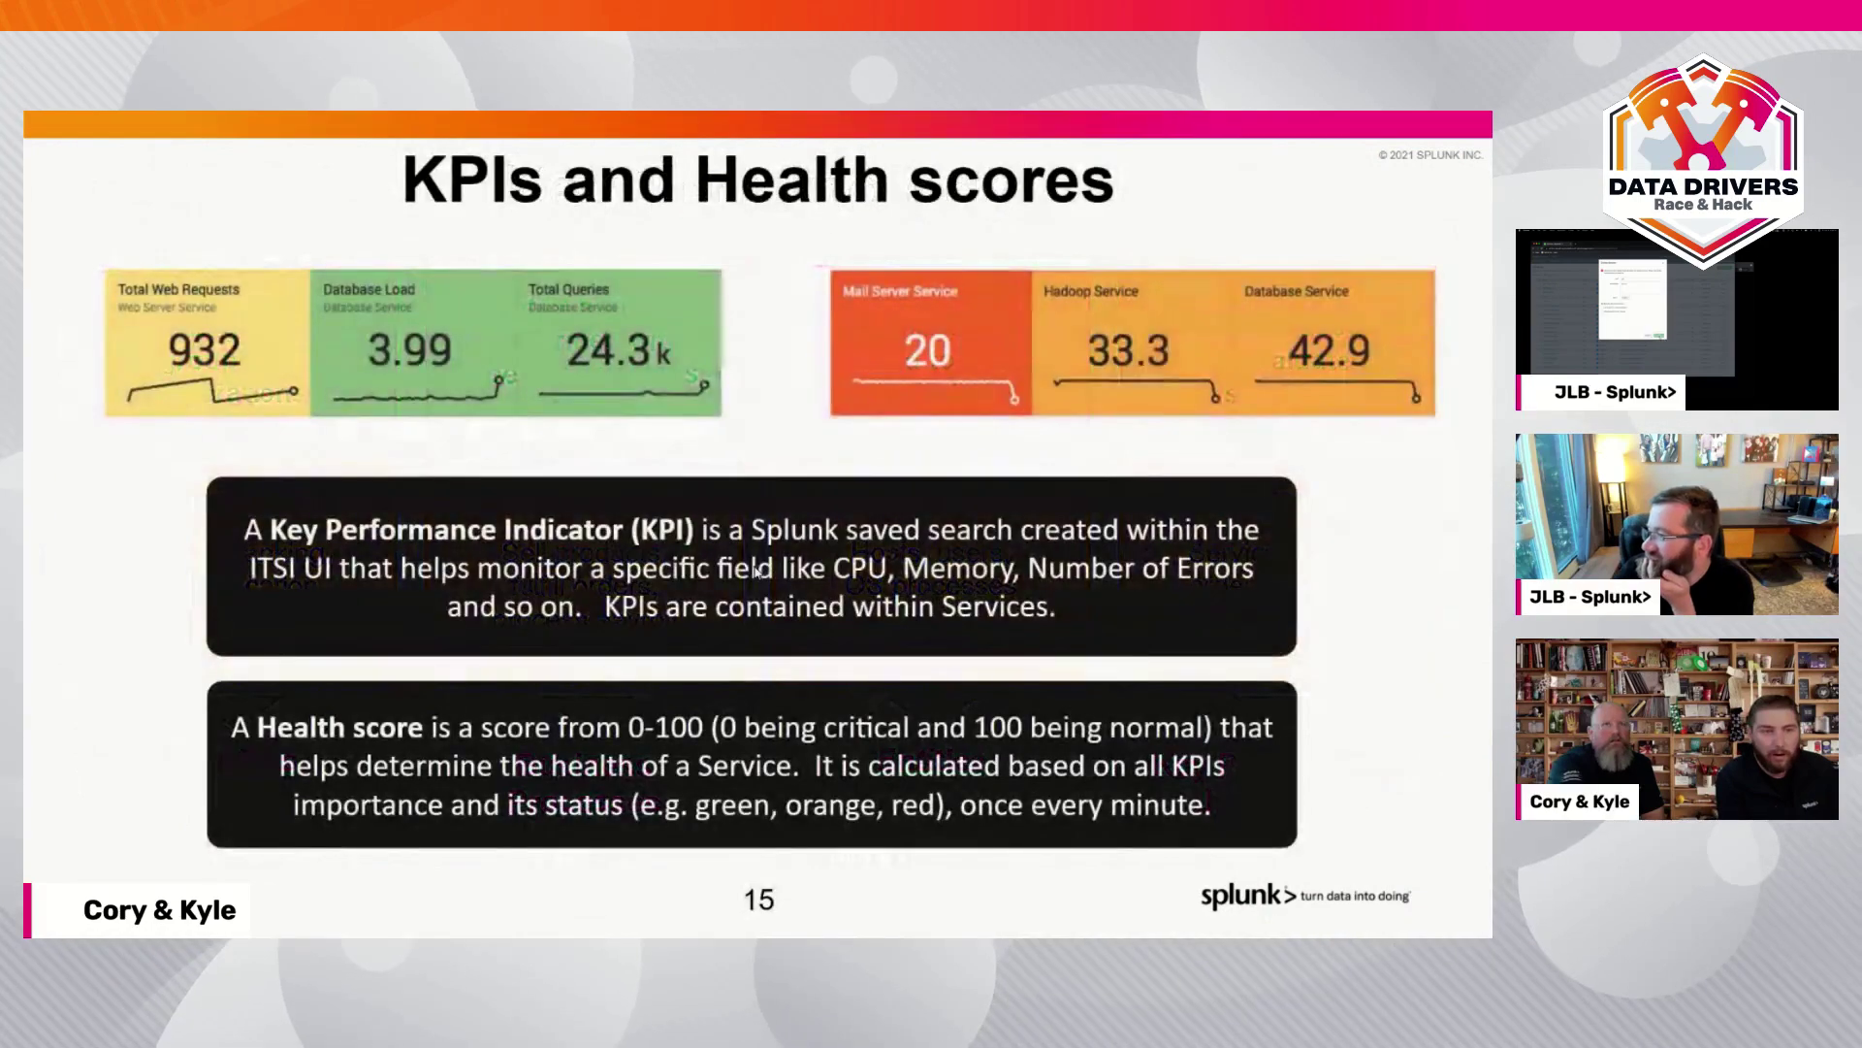
key("Left")
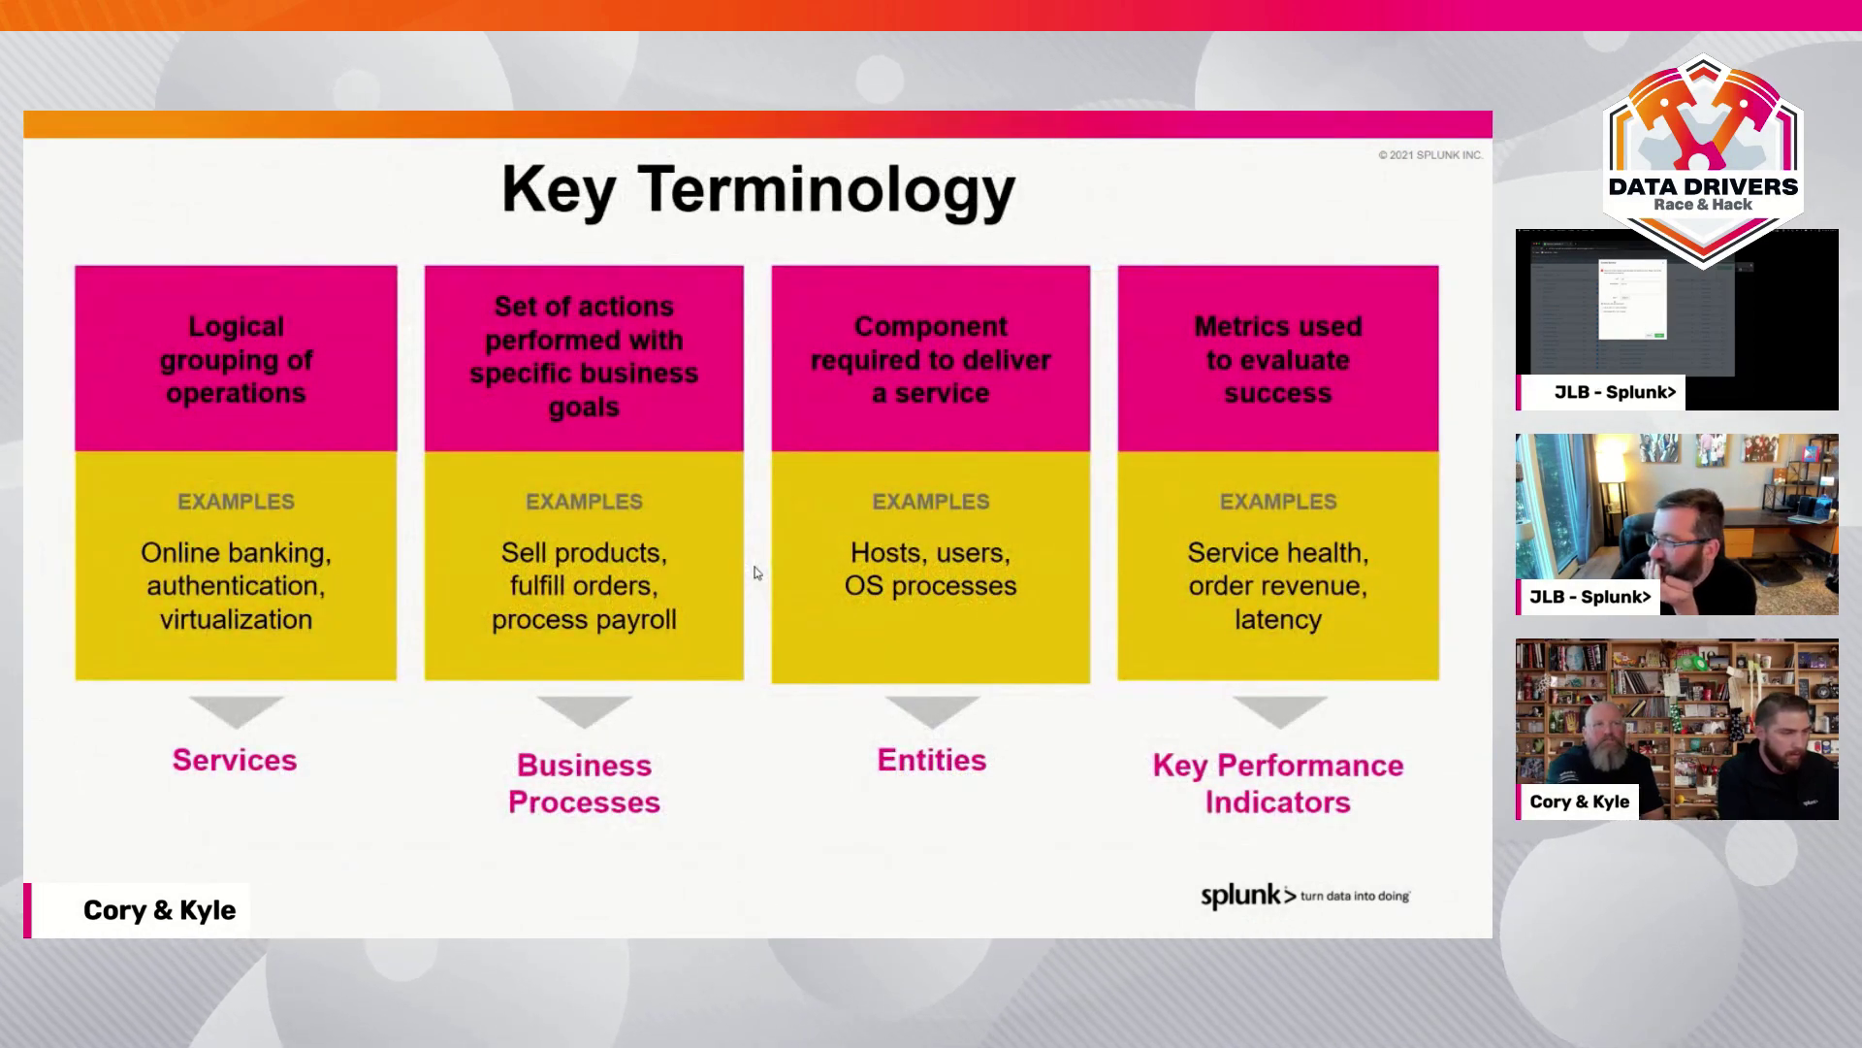
key("Right")
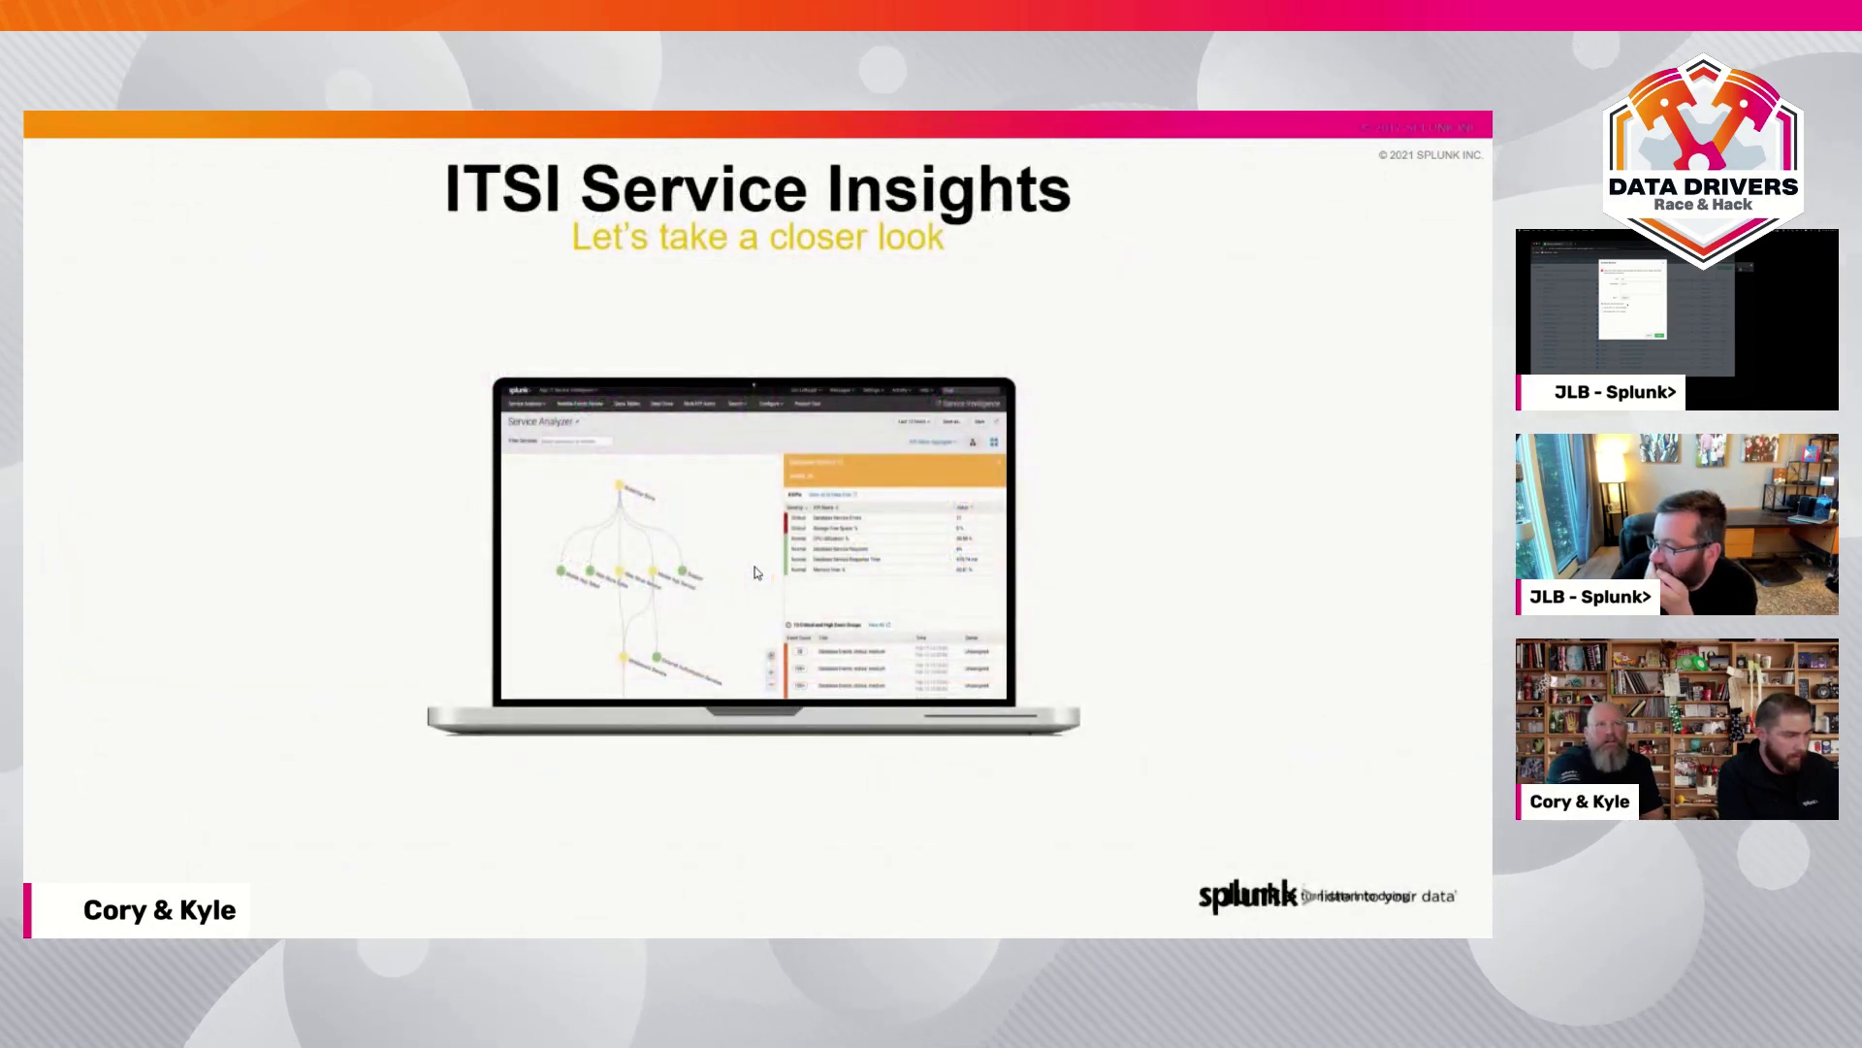
key("Right")
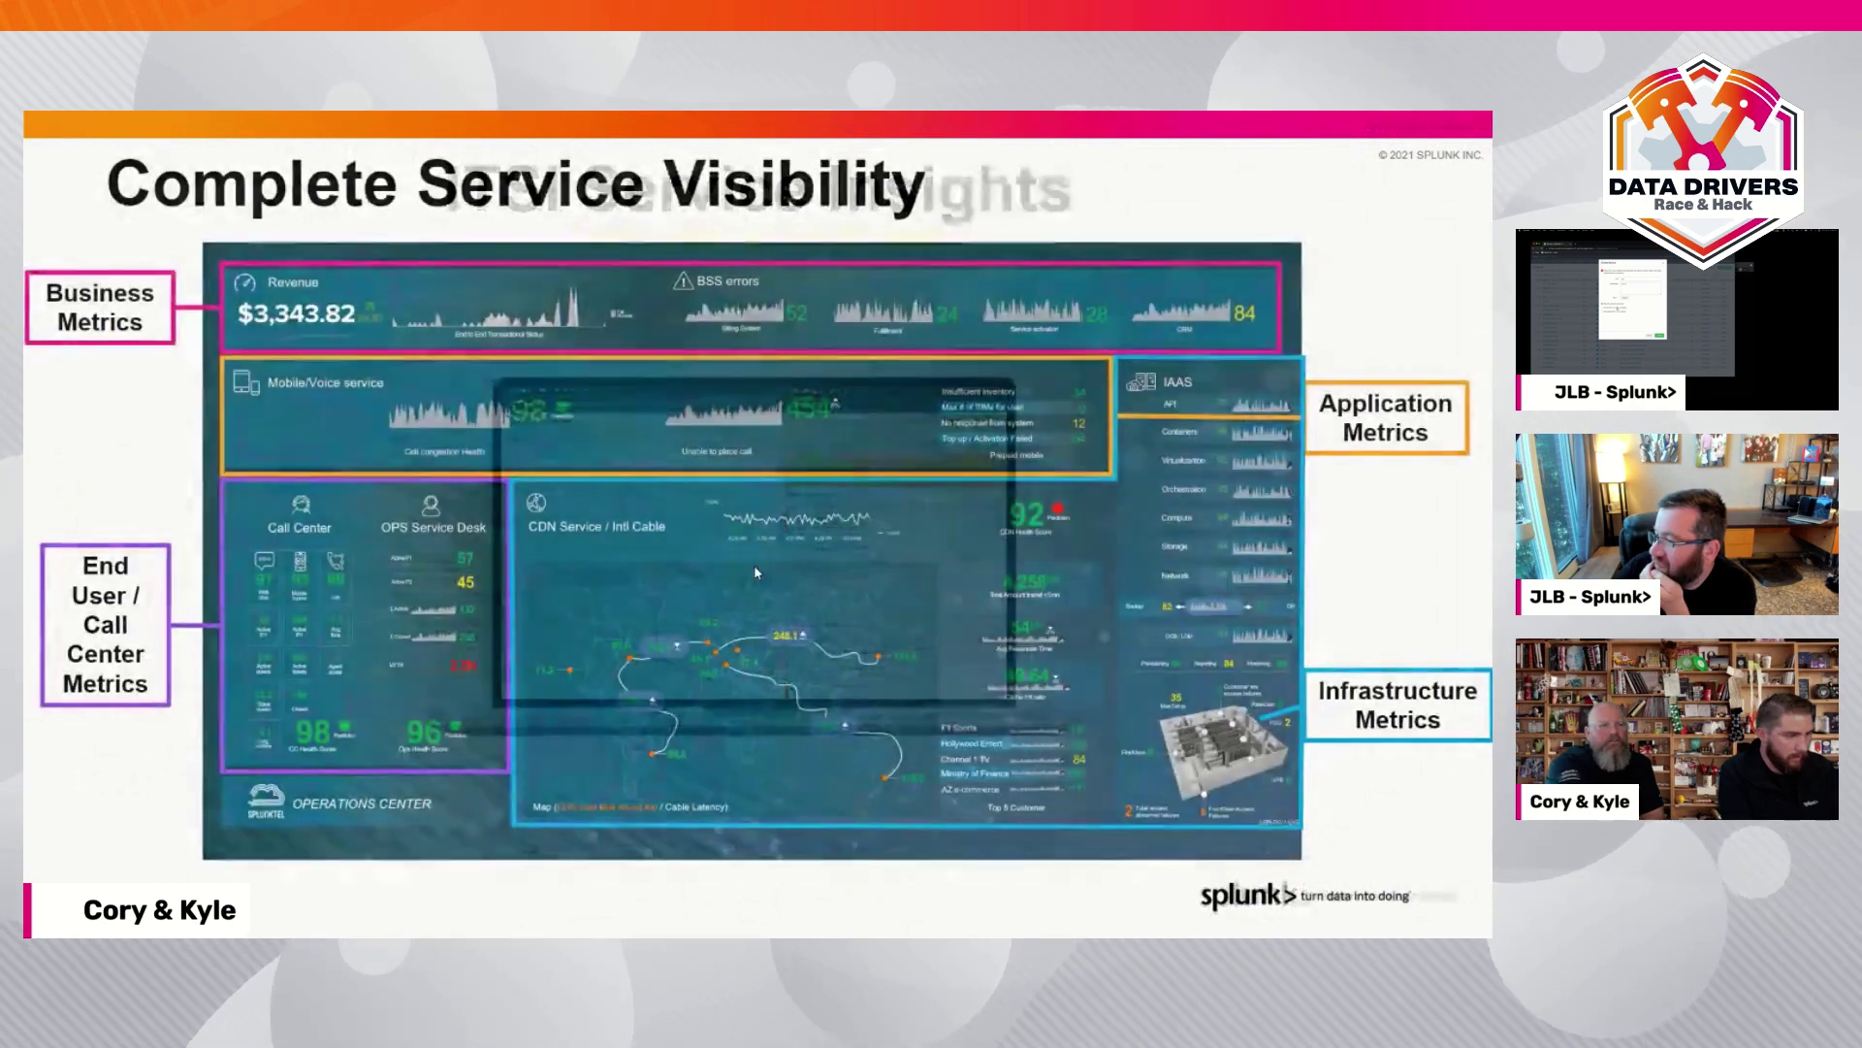
key("Left")
key("Left")
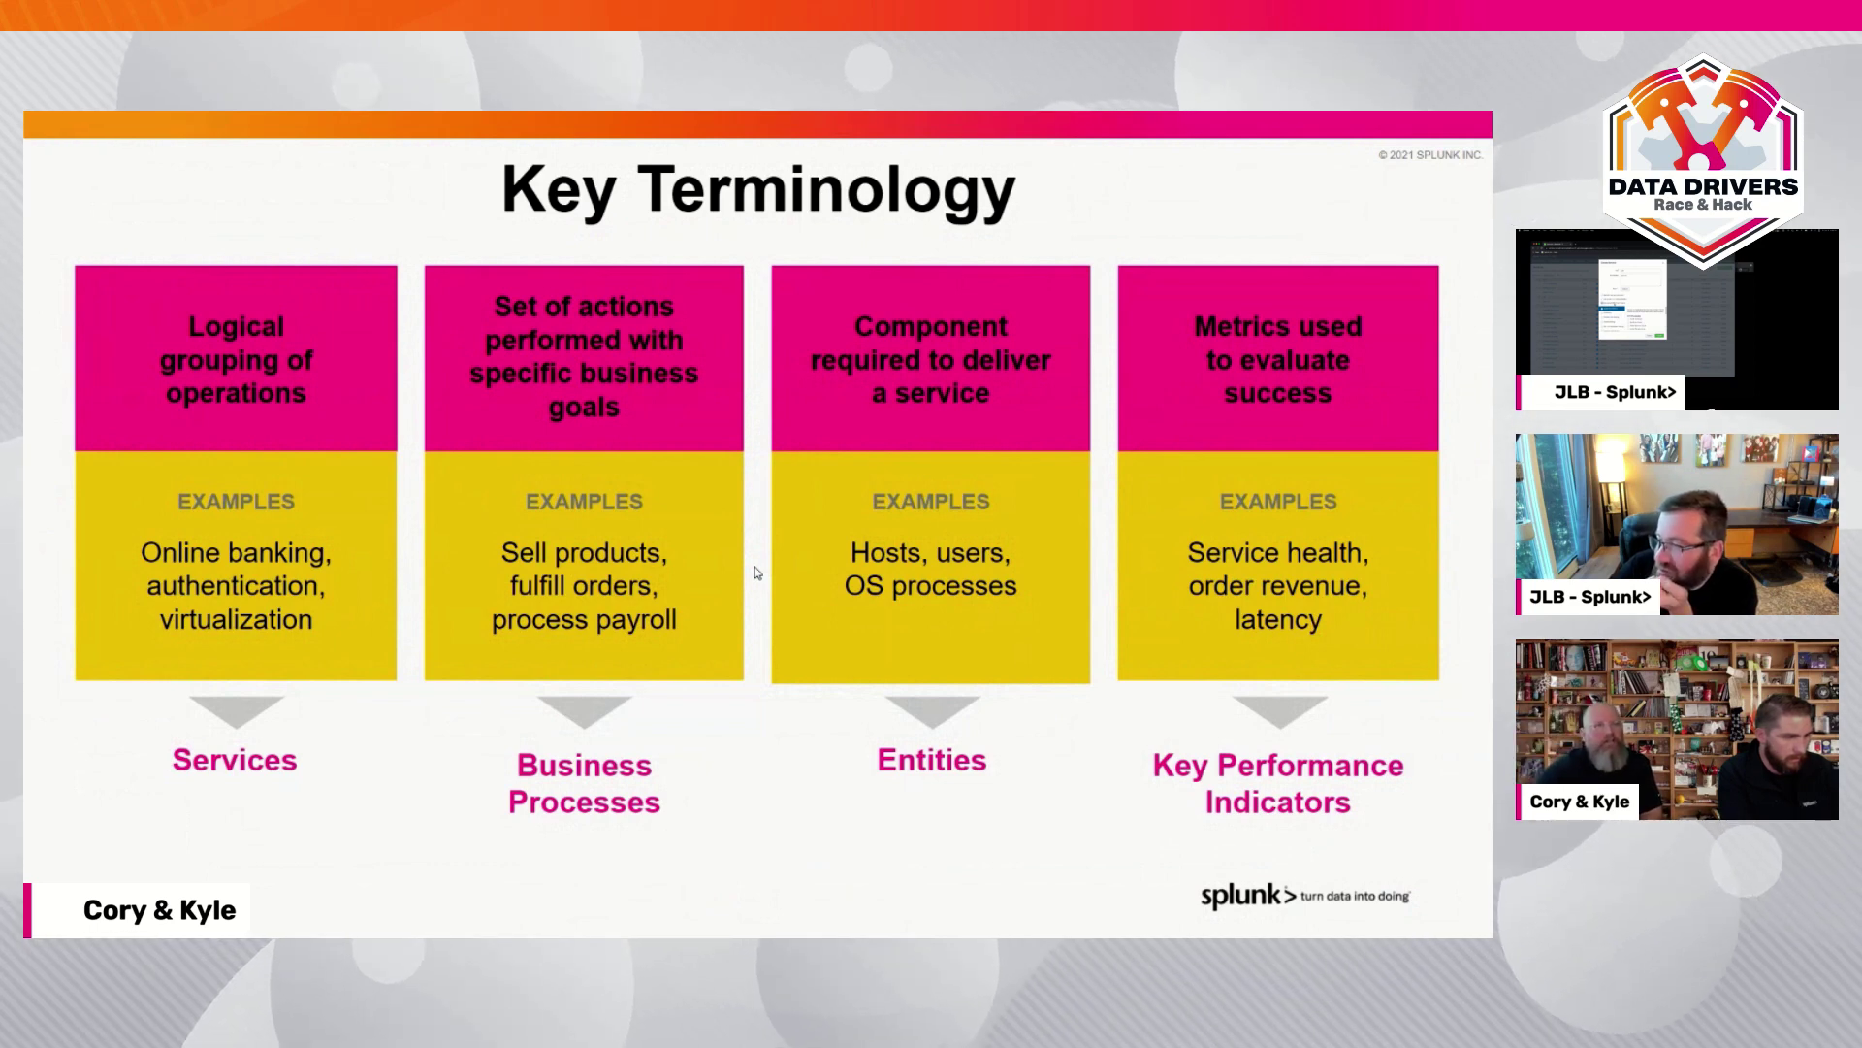
key("Right")
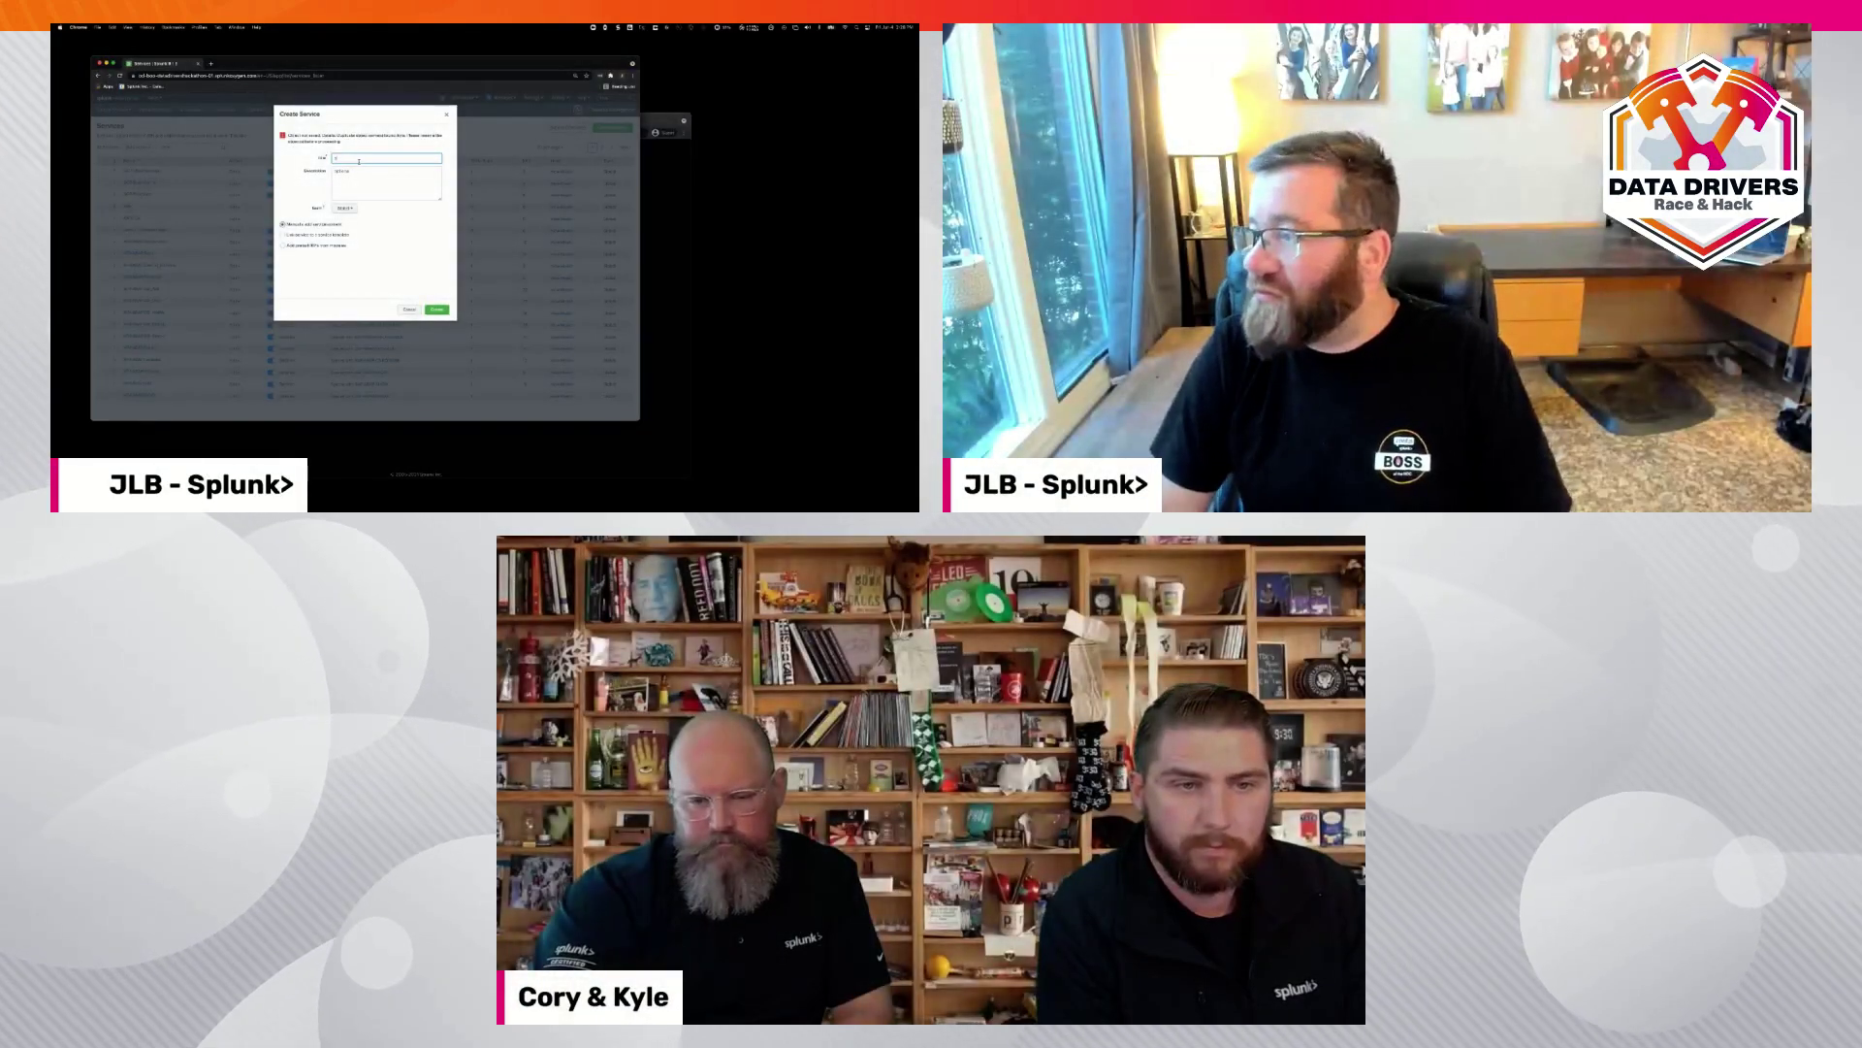
Step: Create the service titled s and open the choices for adding a new KPI to it
left_click(435, 309)
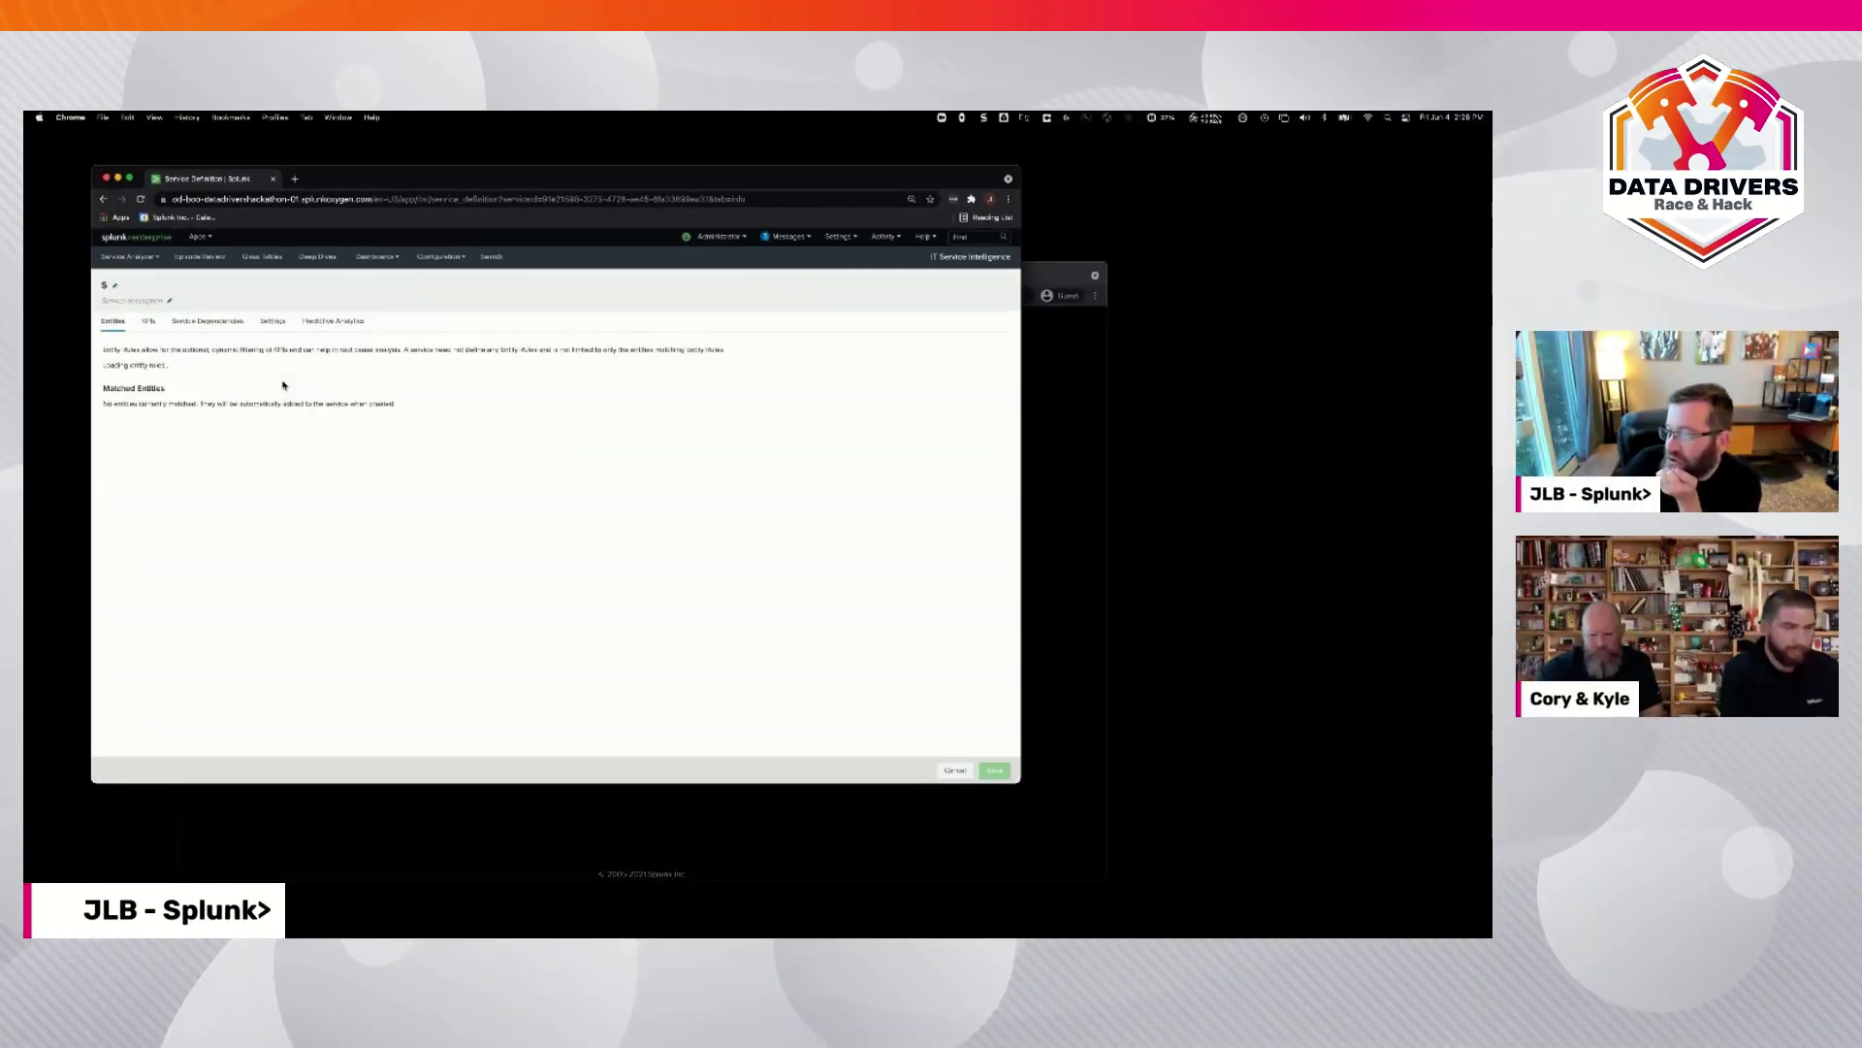
left_click(147, 321)
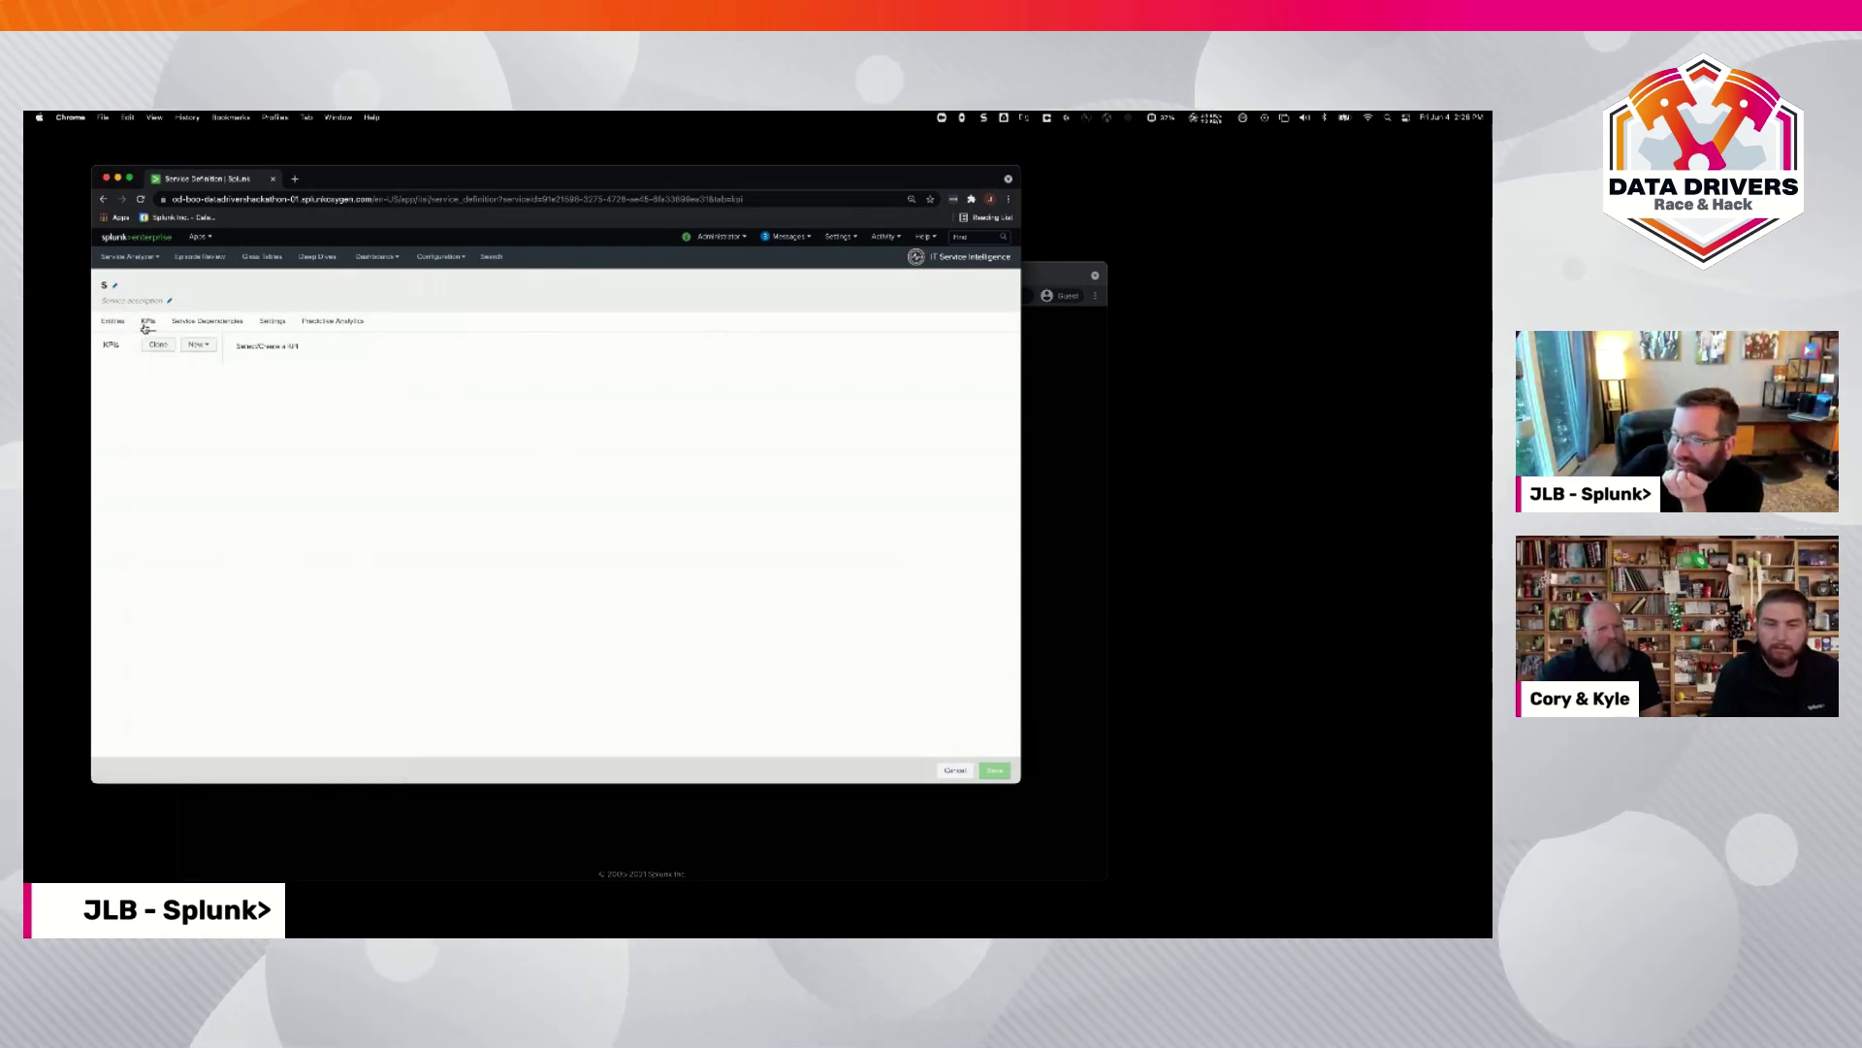
left_click(200, 345)
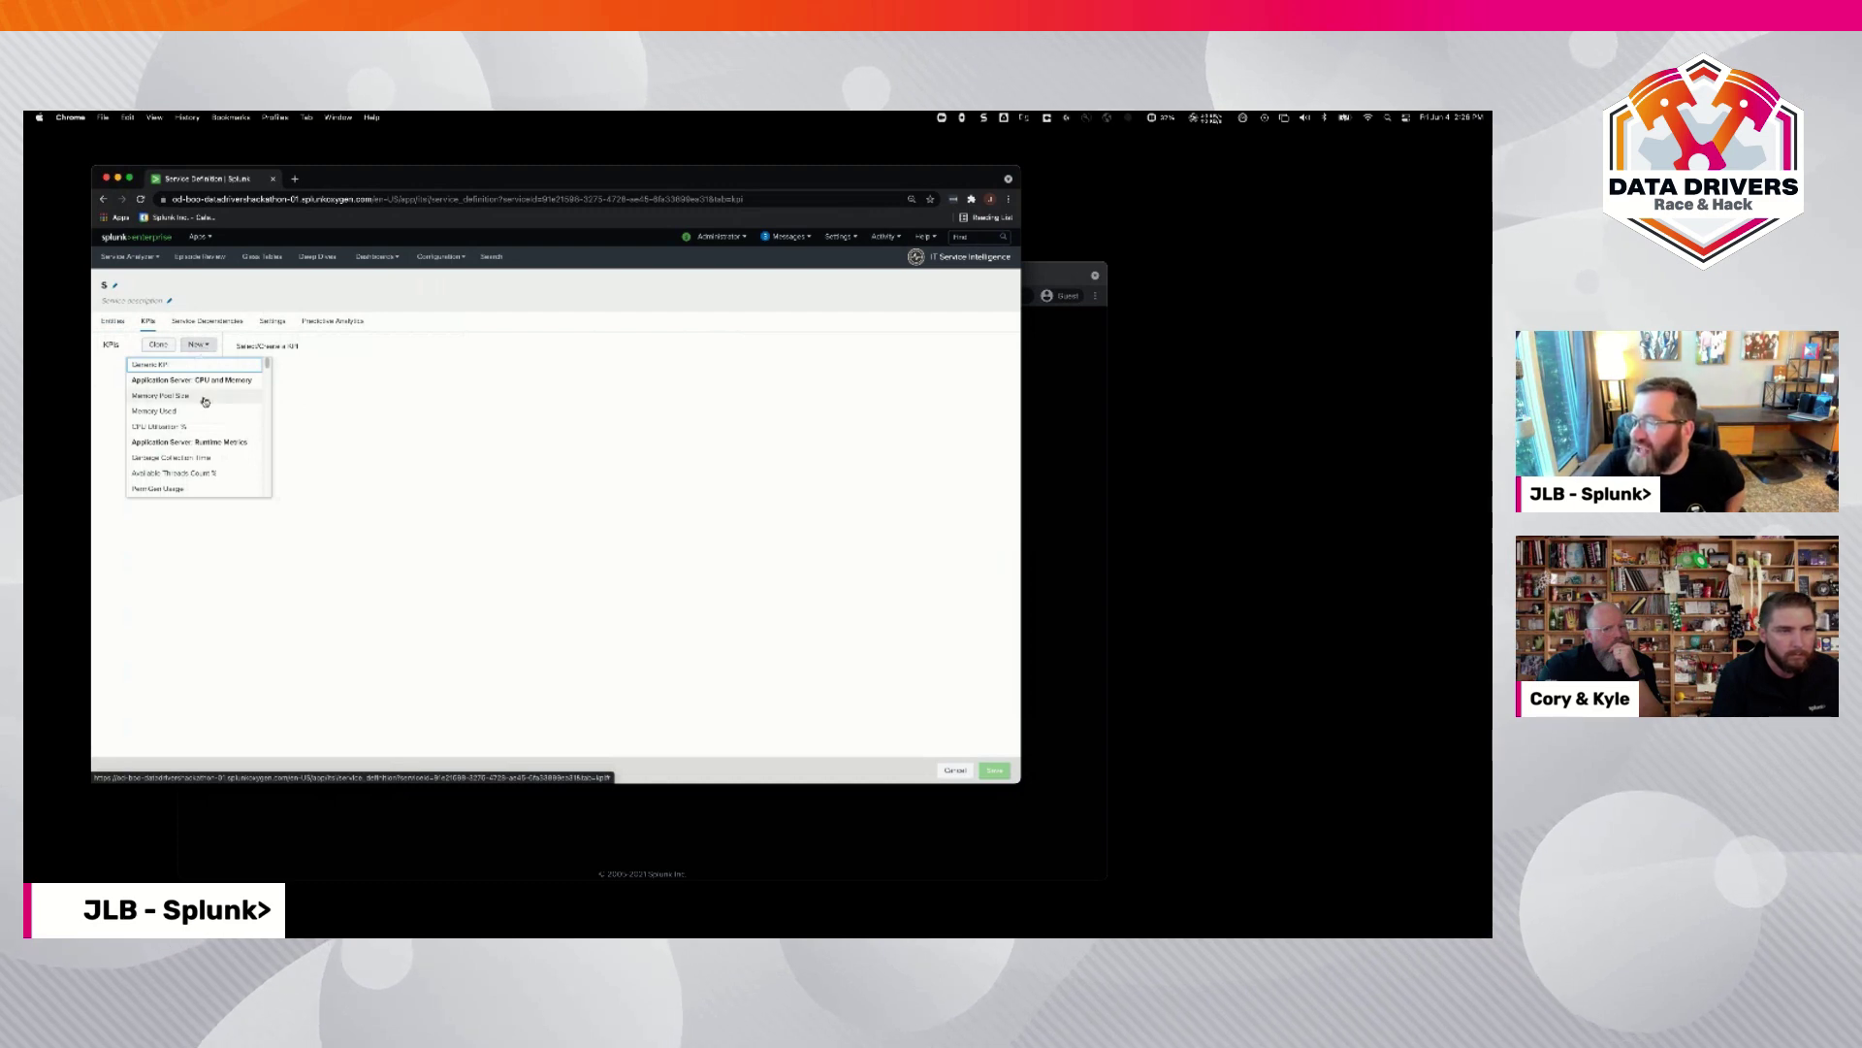
Step: Examine the prebuilt KPI templates offered for the service, from the application server groups to the database groups
scroll(205, 401, "down", 3)
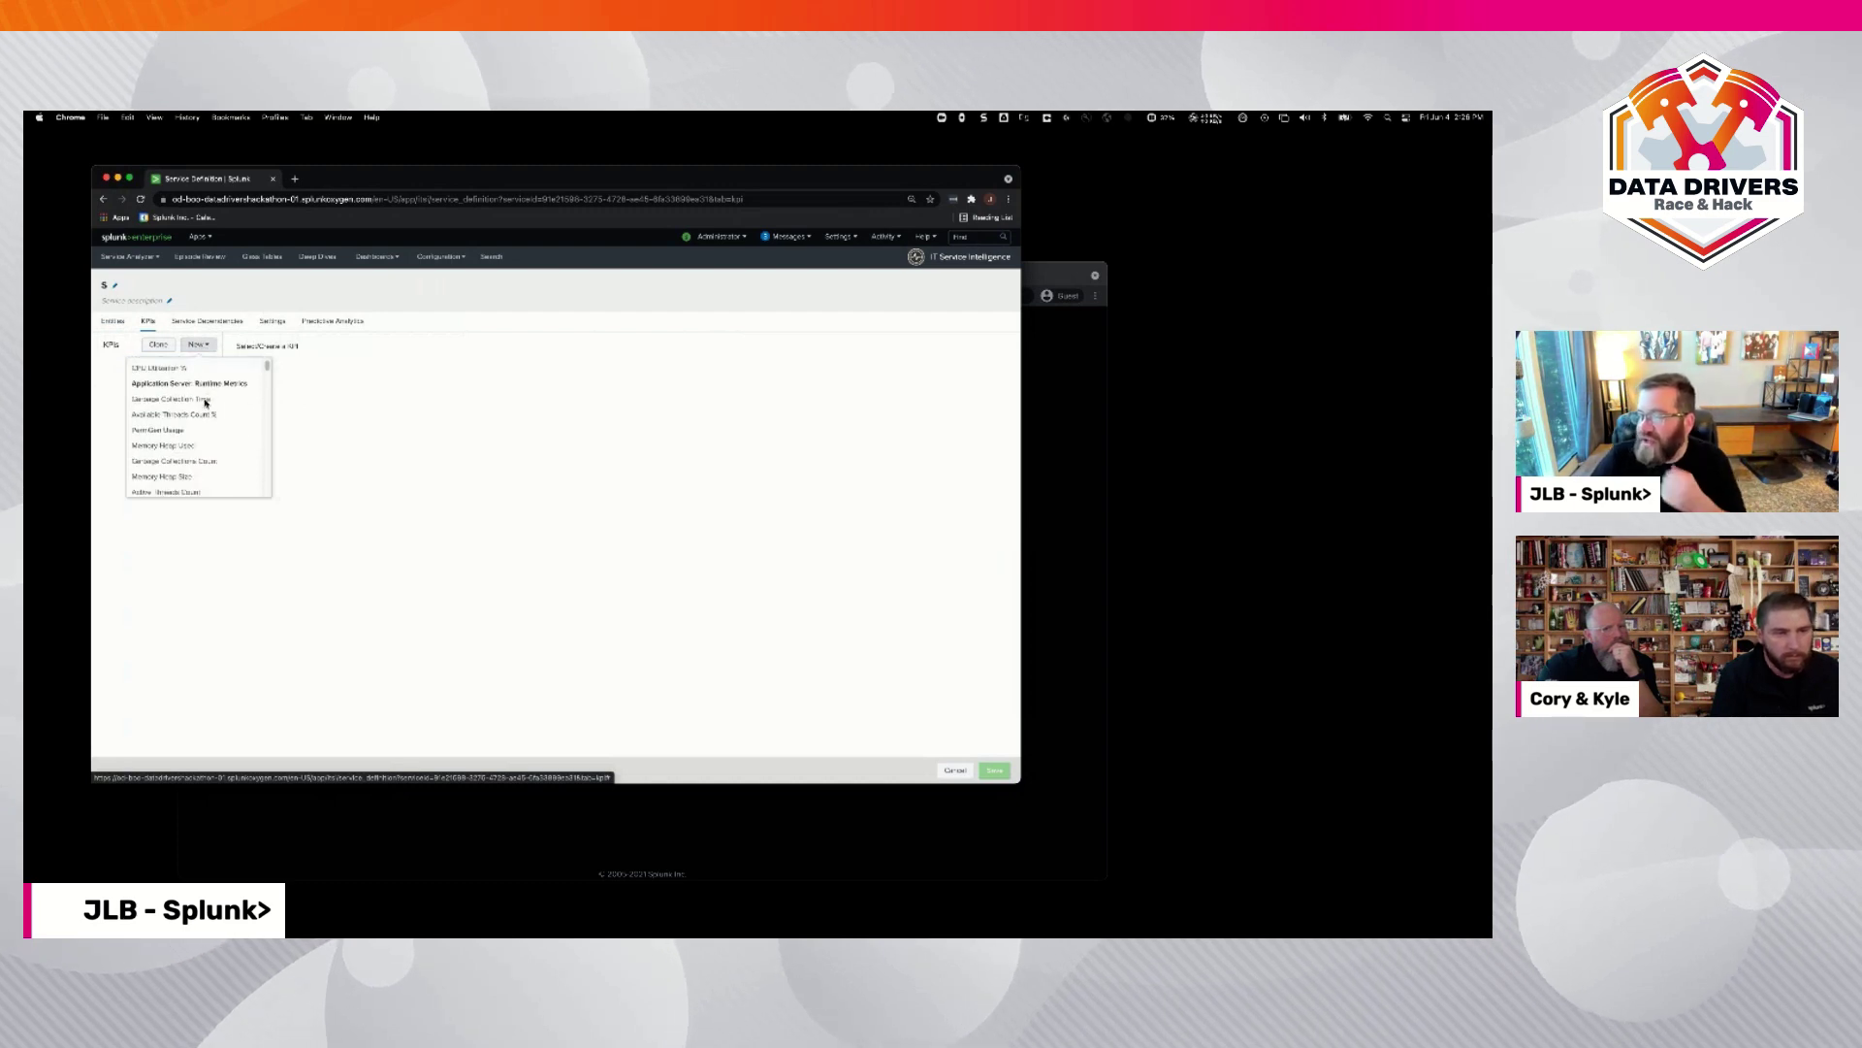
scroll(205, 402, "down", 2)
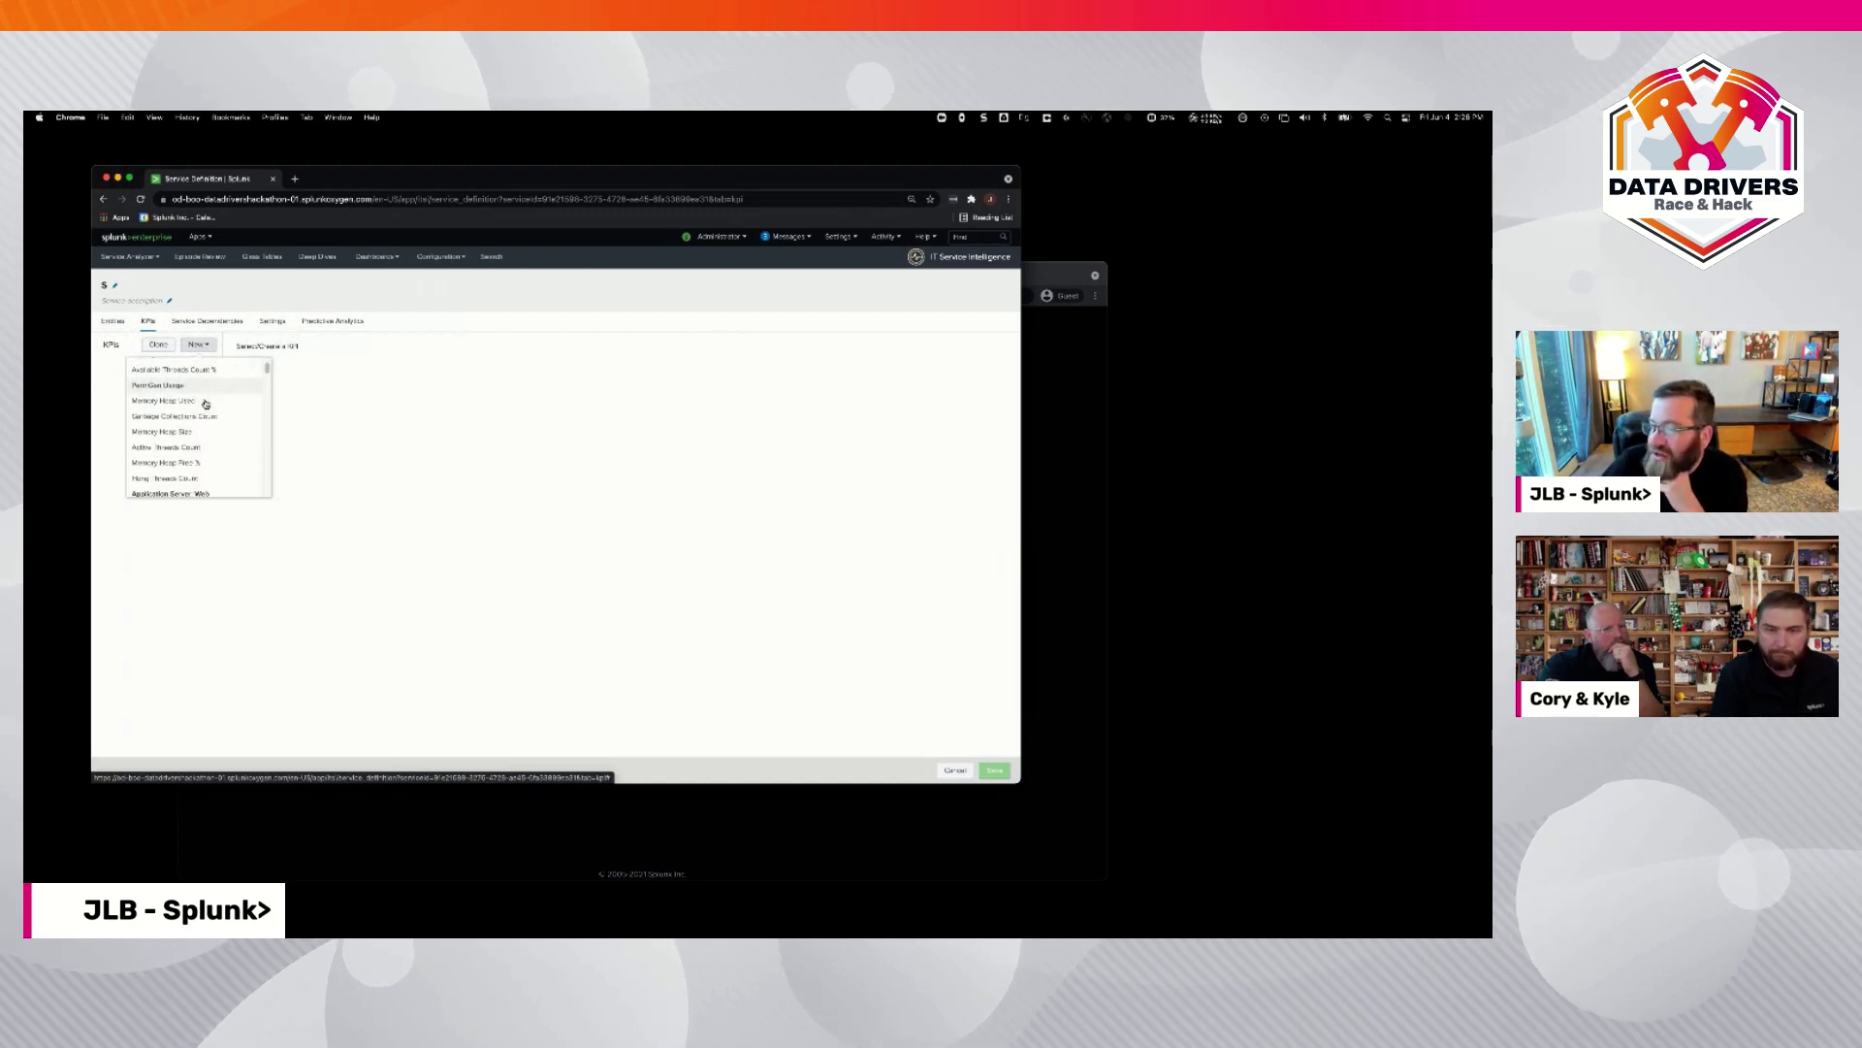
scroll(205, 401, "down", 2)
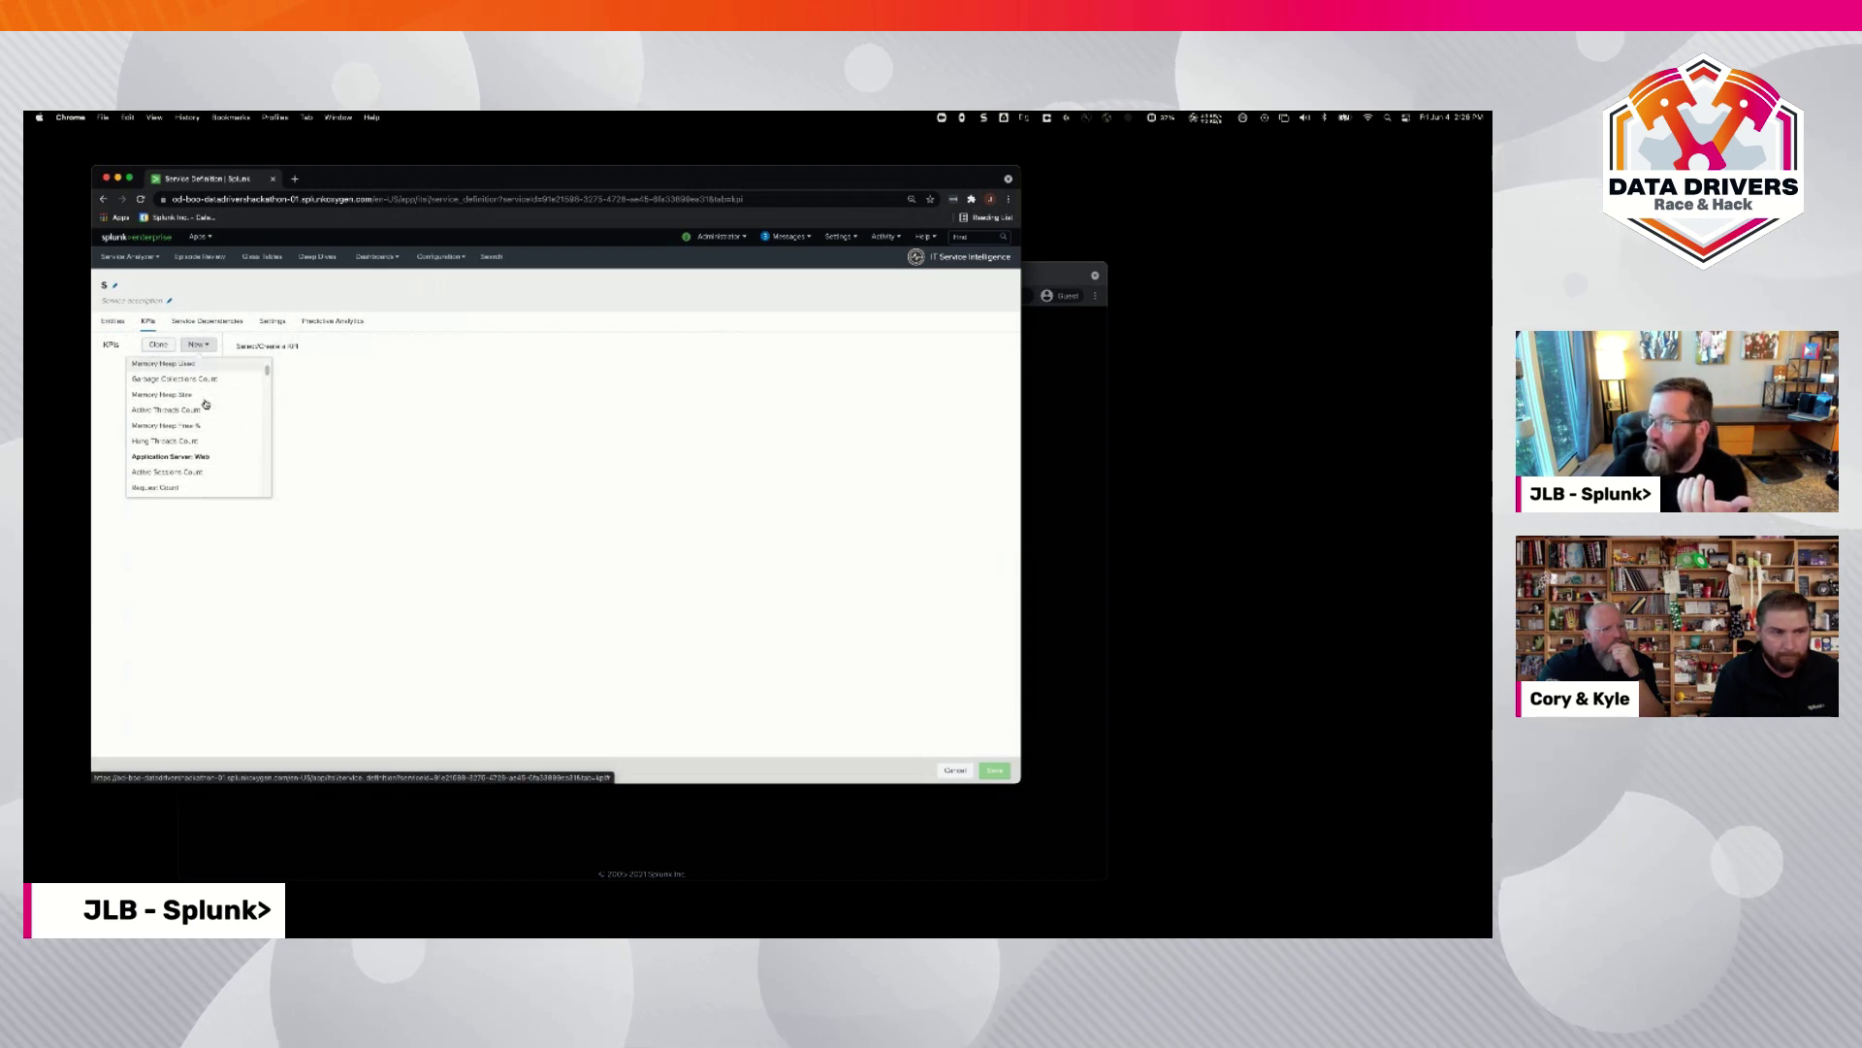
scroll(204, 403, "down", 1)
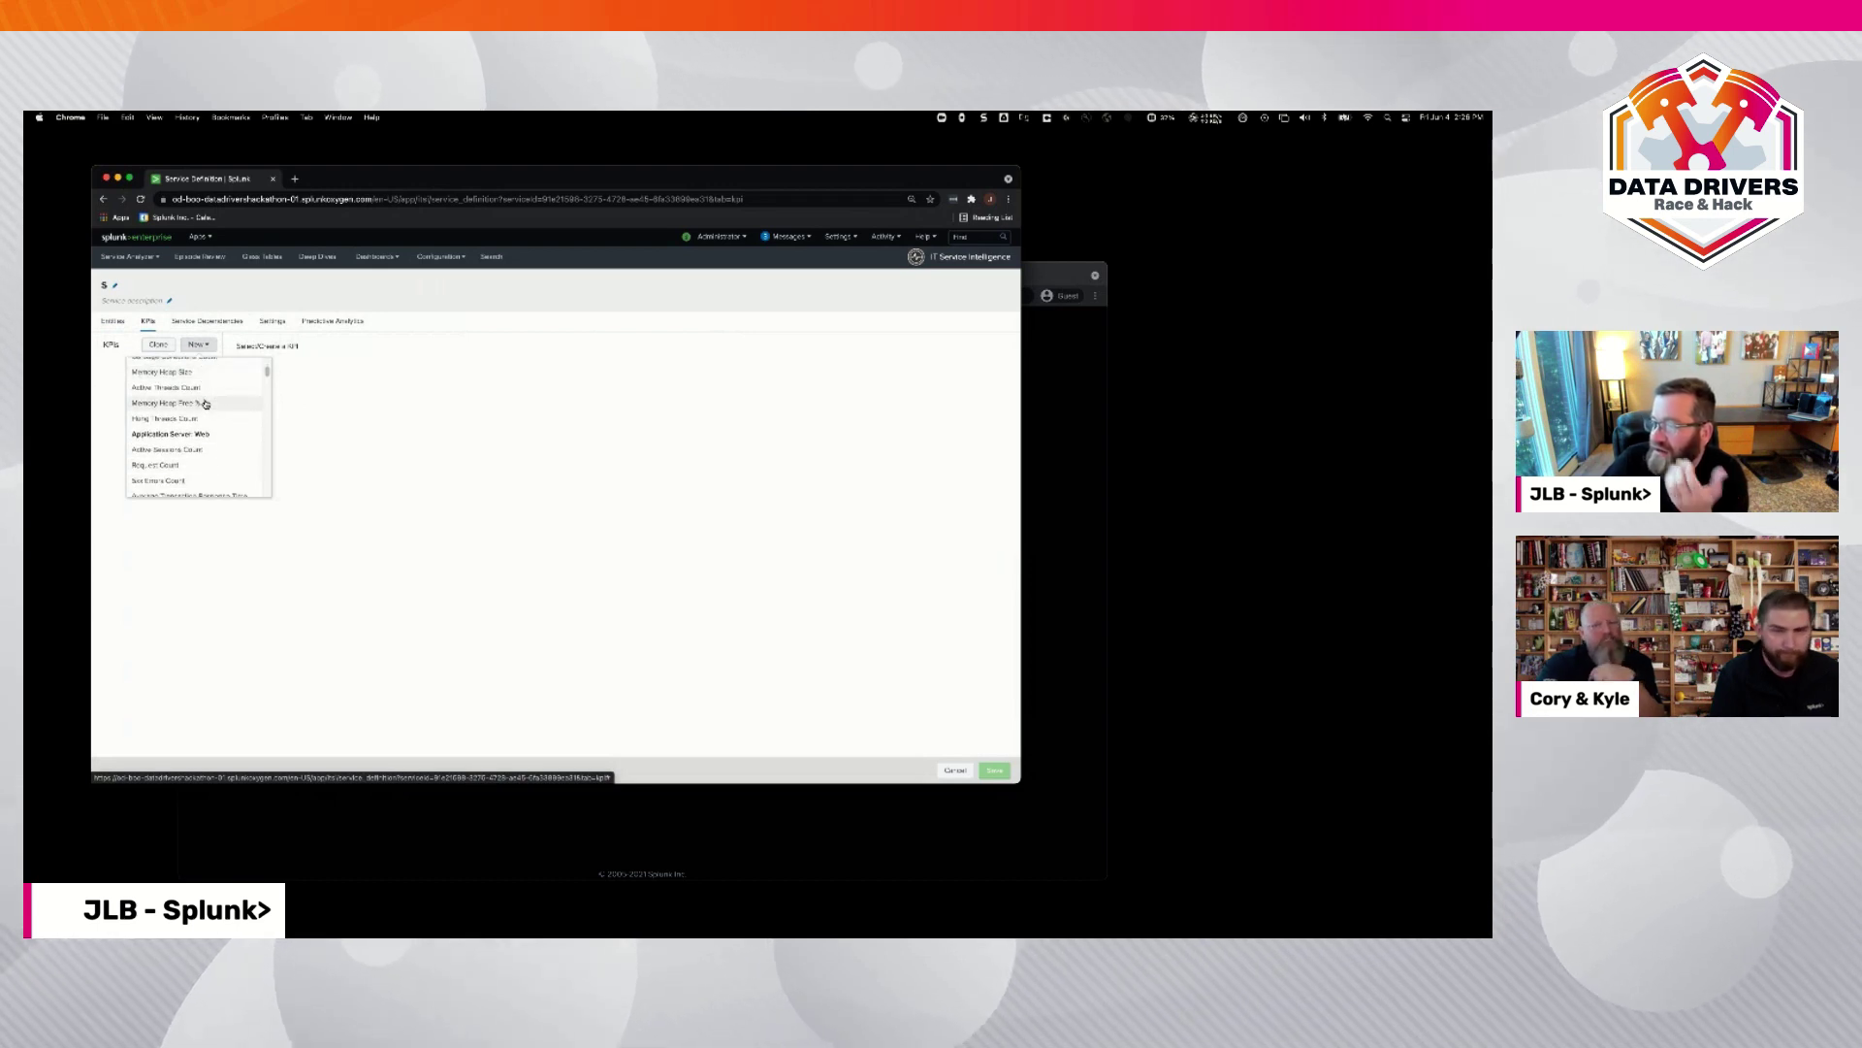
scroll(205, 403, "down", 1)
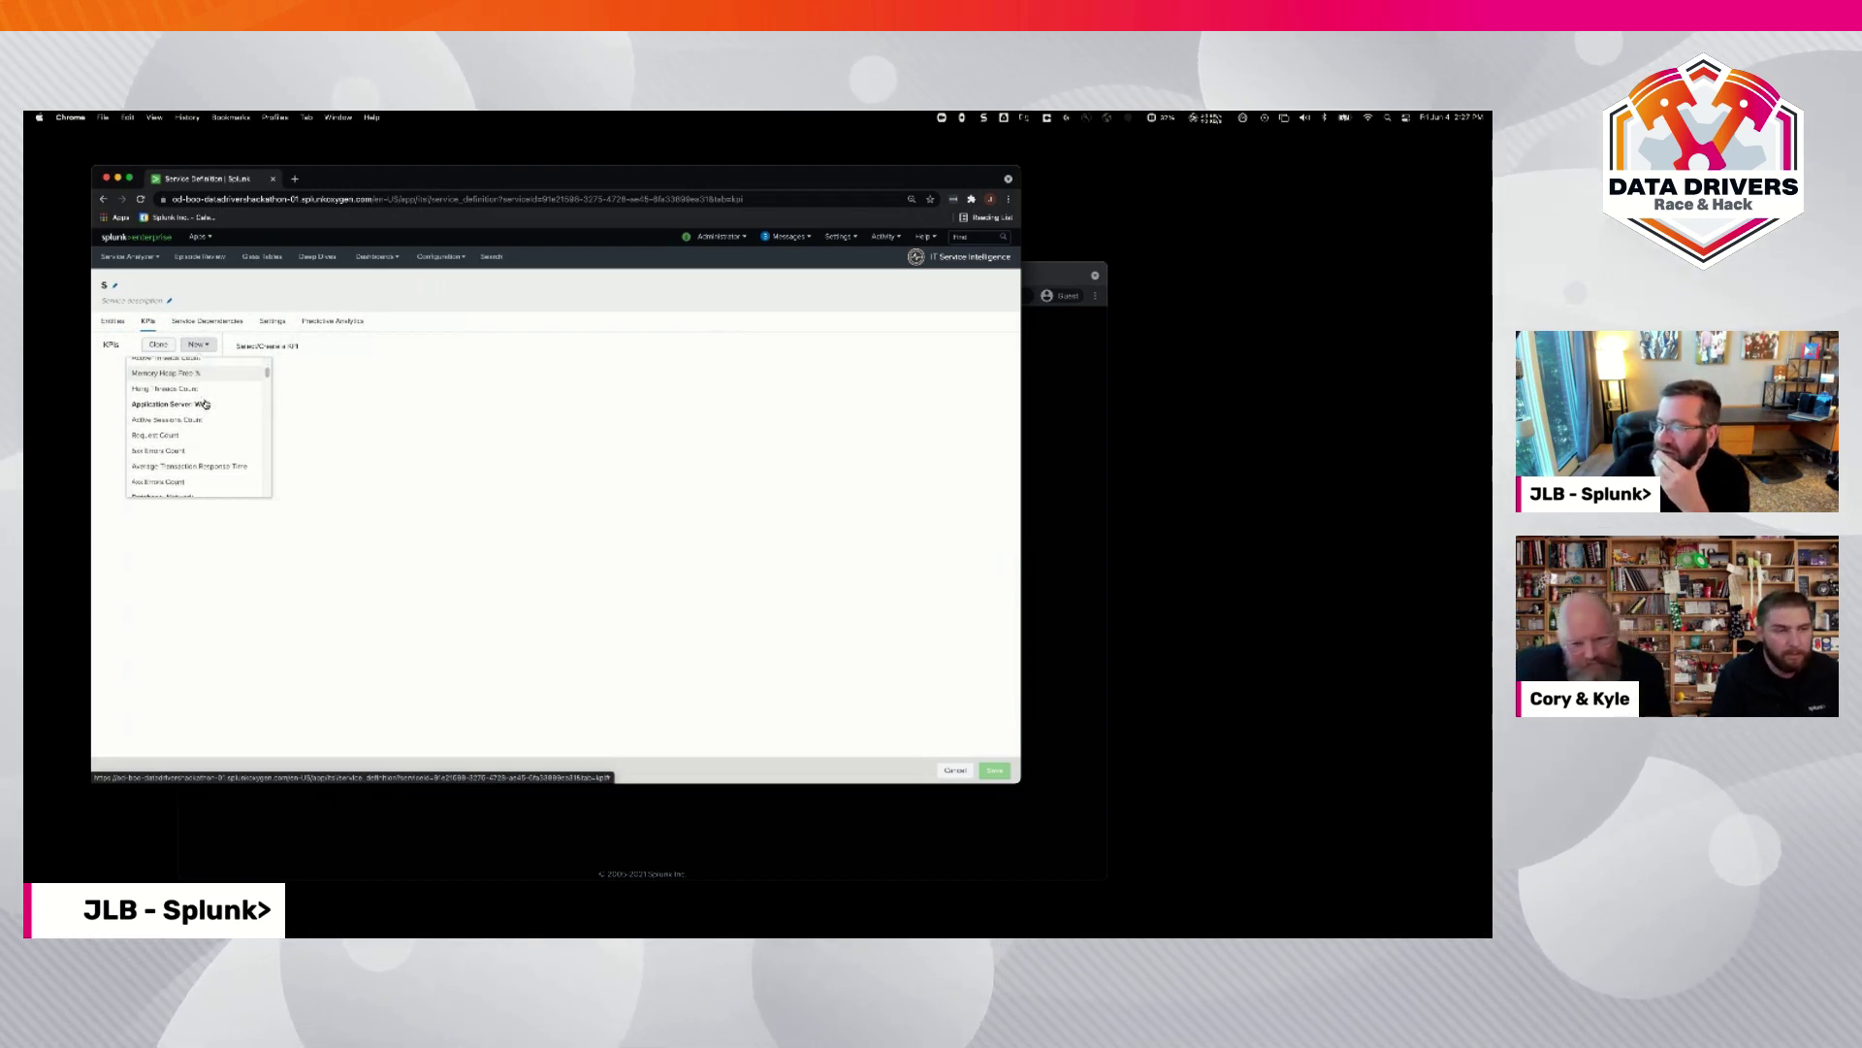
scroll(205, 402, "down", 3)
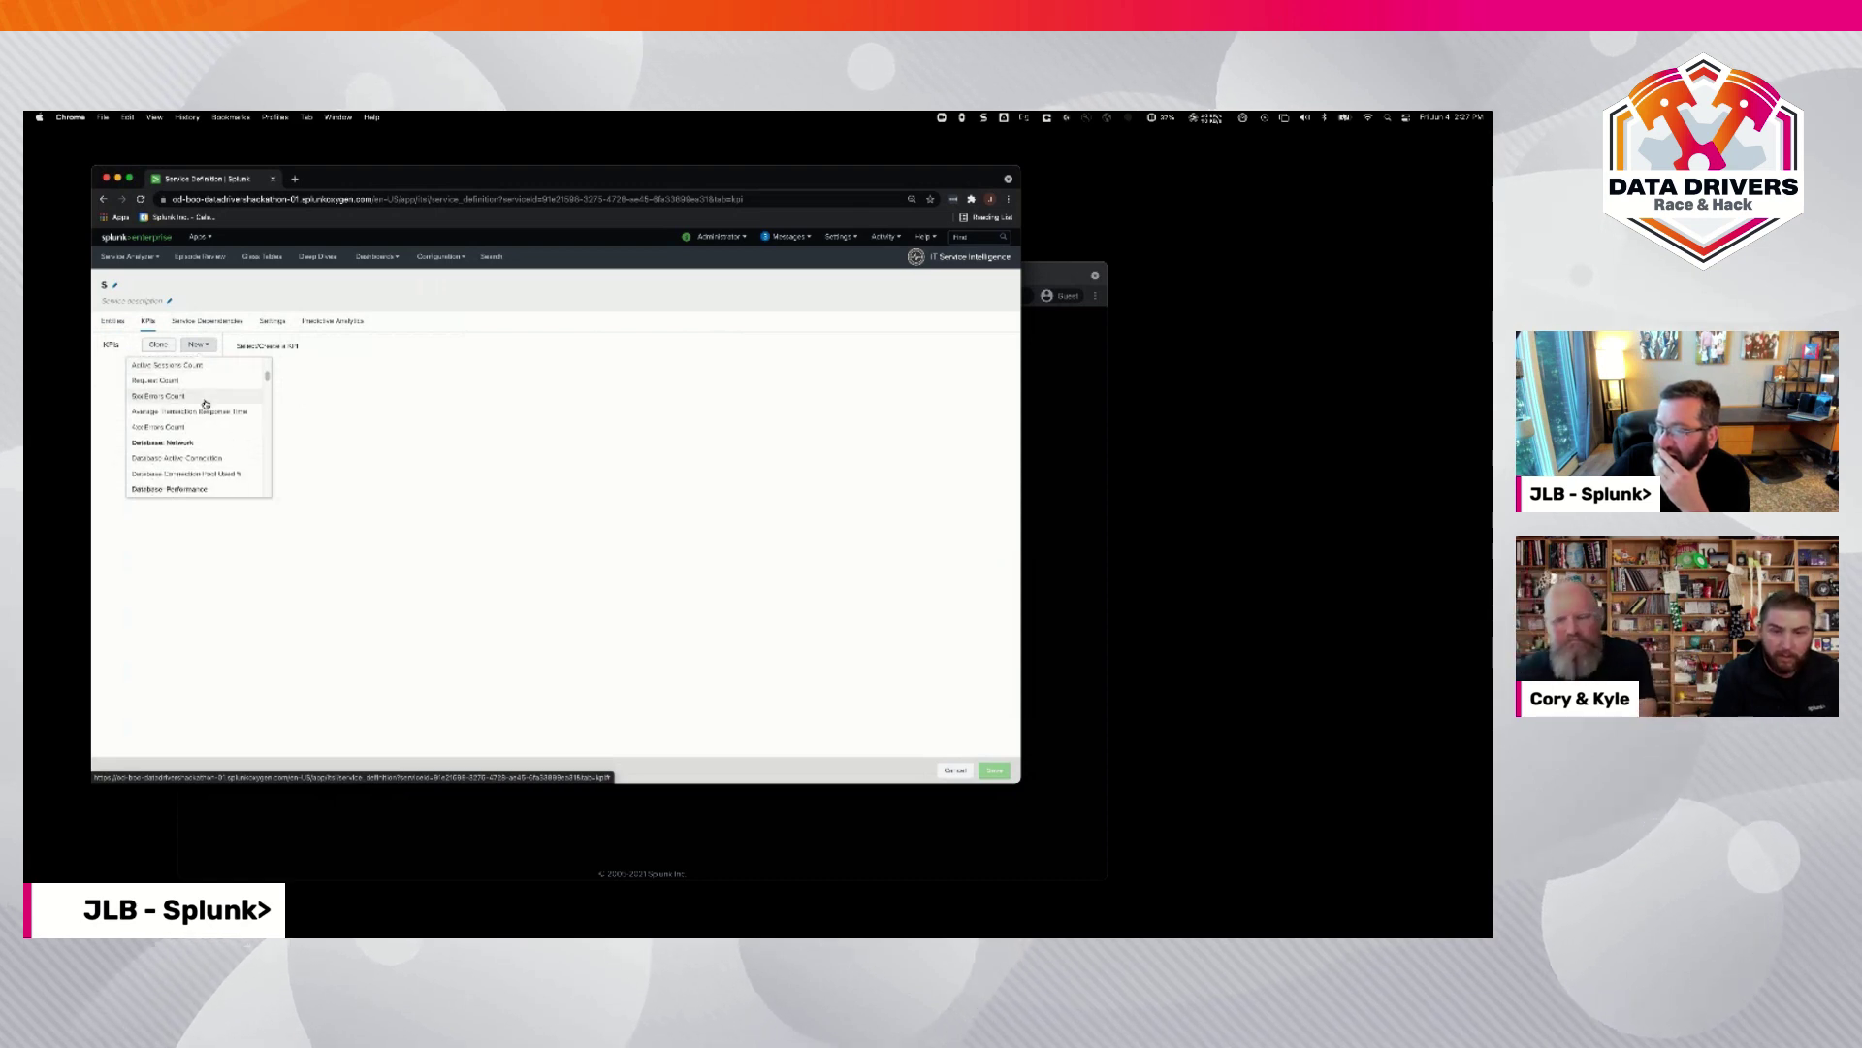
scroll(205, 403, "down", 2)
scroll(204, 402, "down", 2)
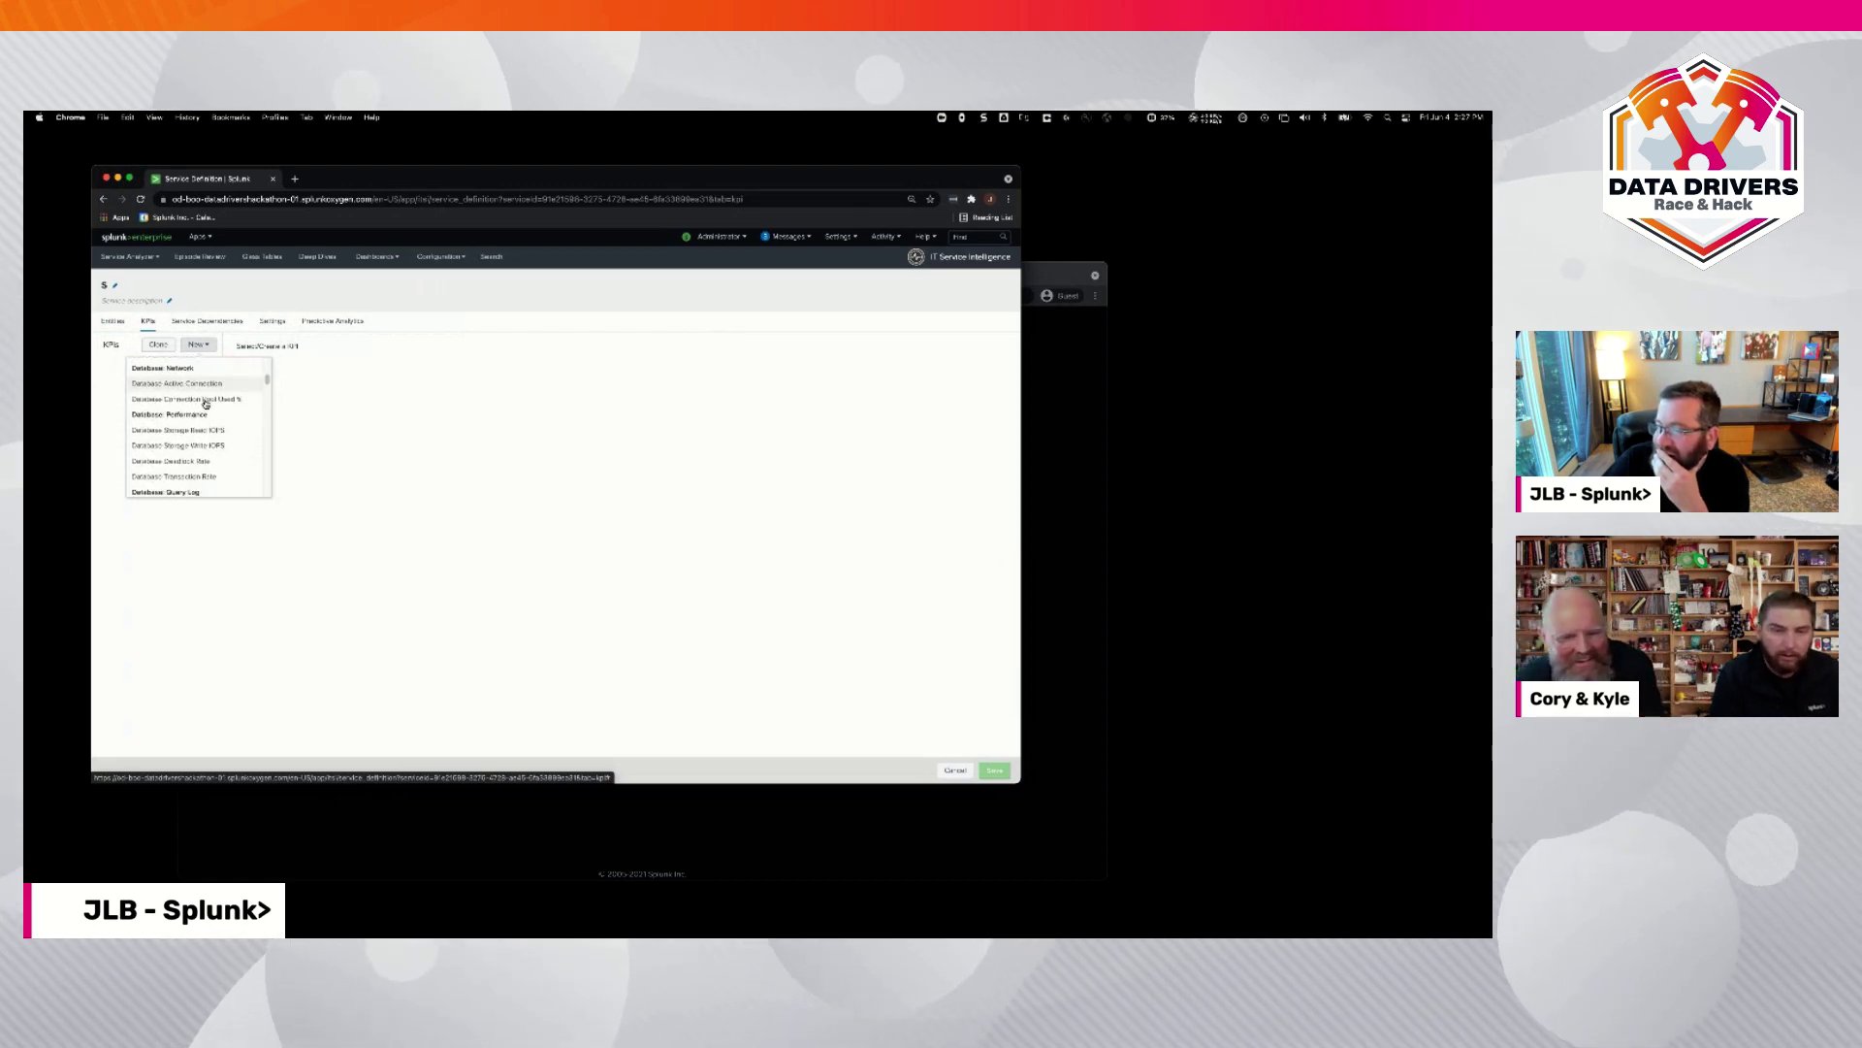
scroll(205, 402, "down", 2)
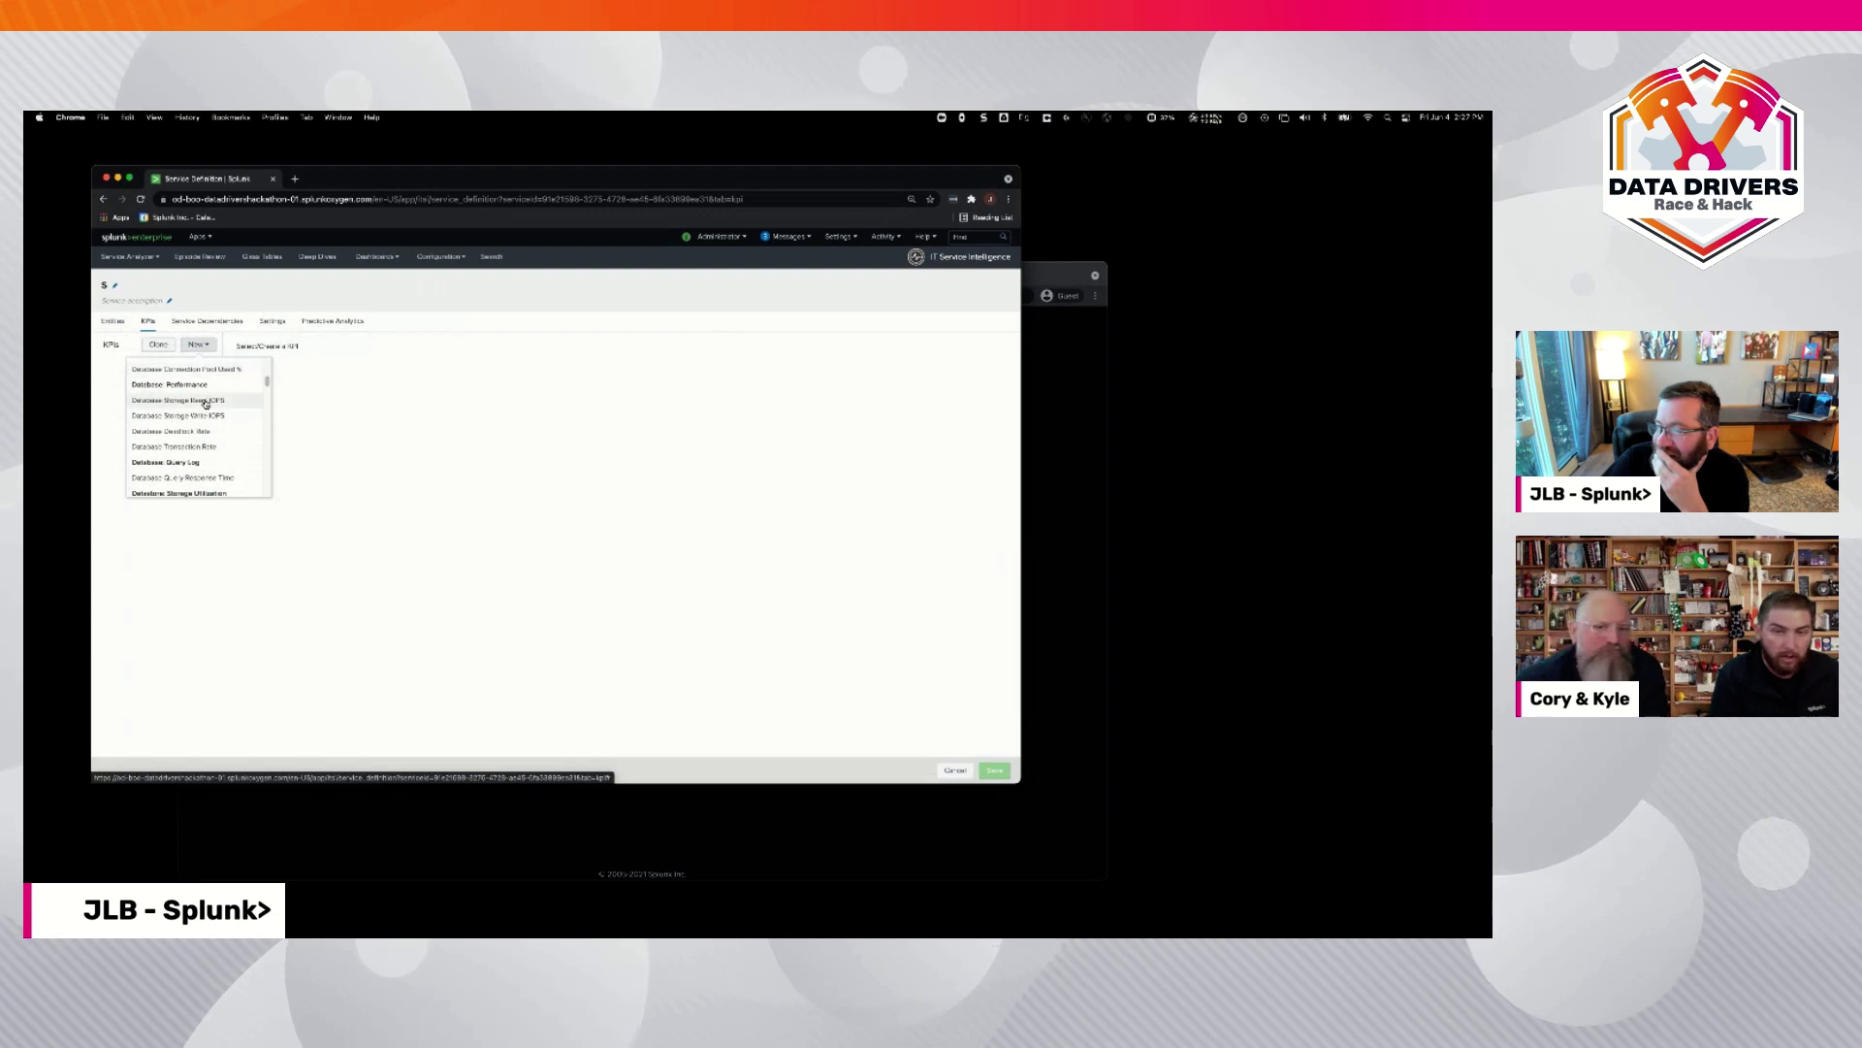
scroll(205, 404, "up", 1)
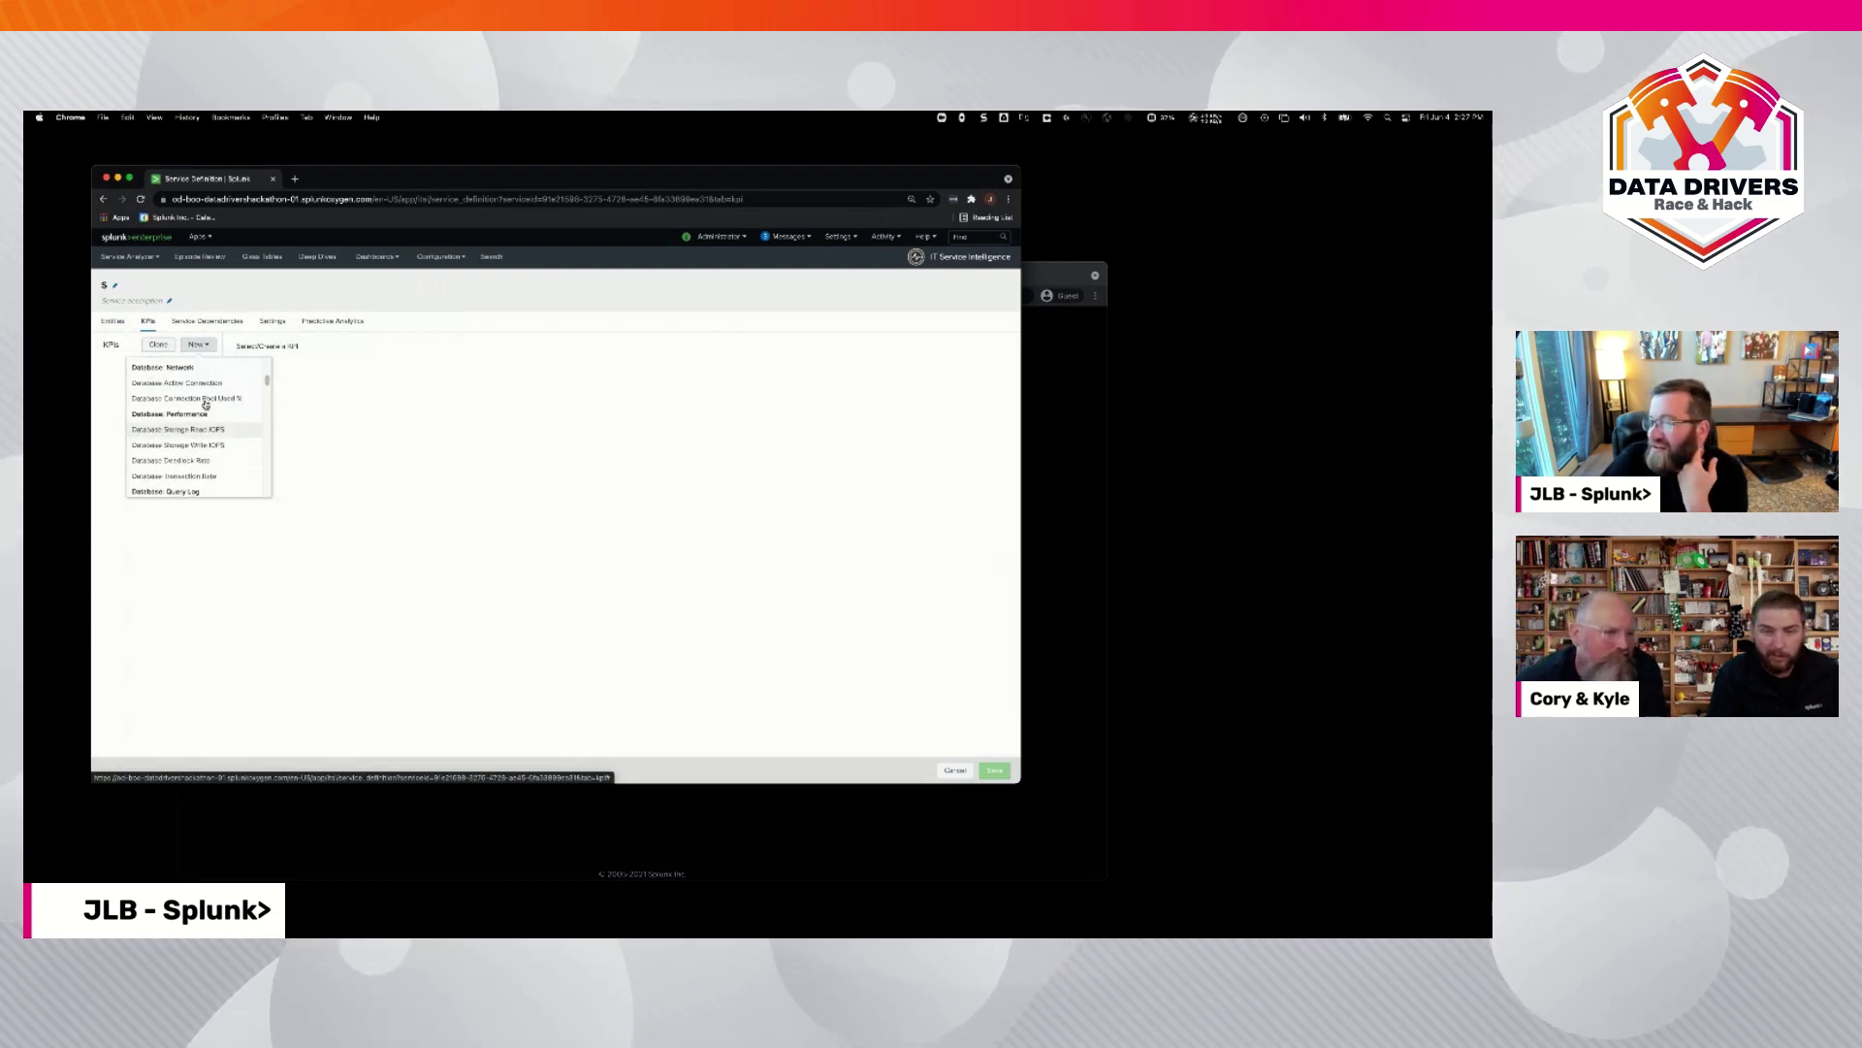
scroll(204, 403, "up", 3)
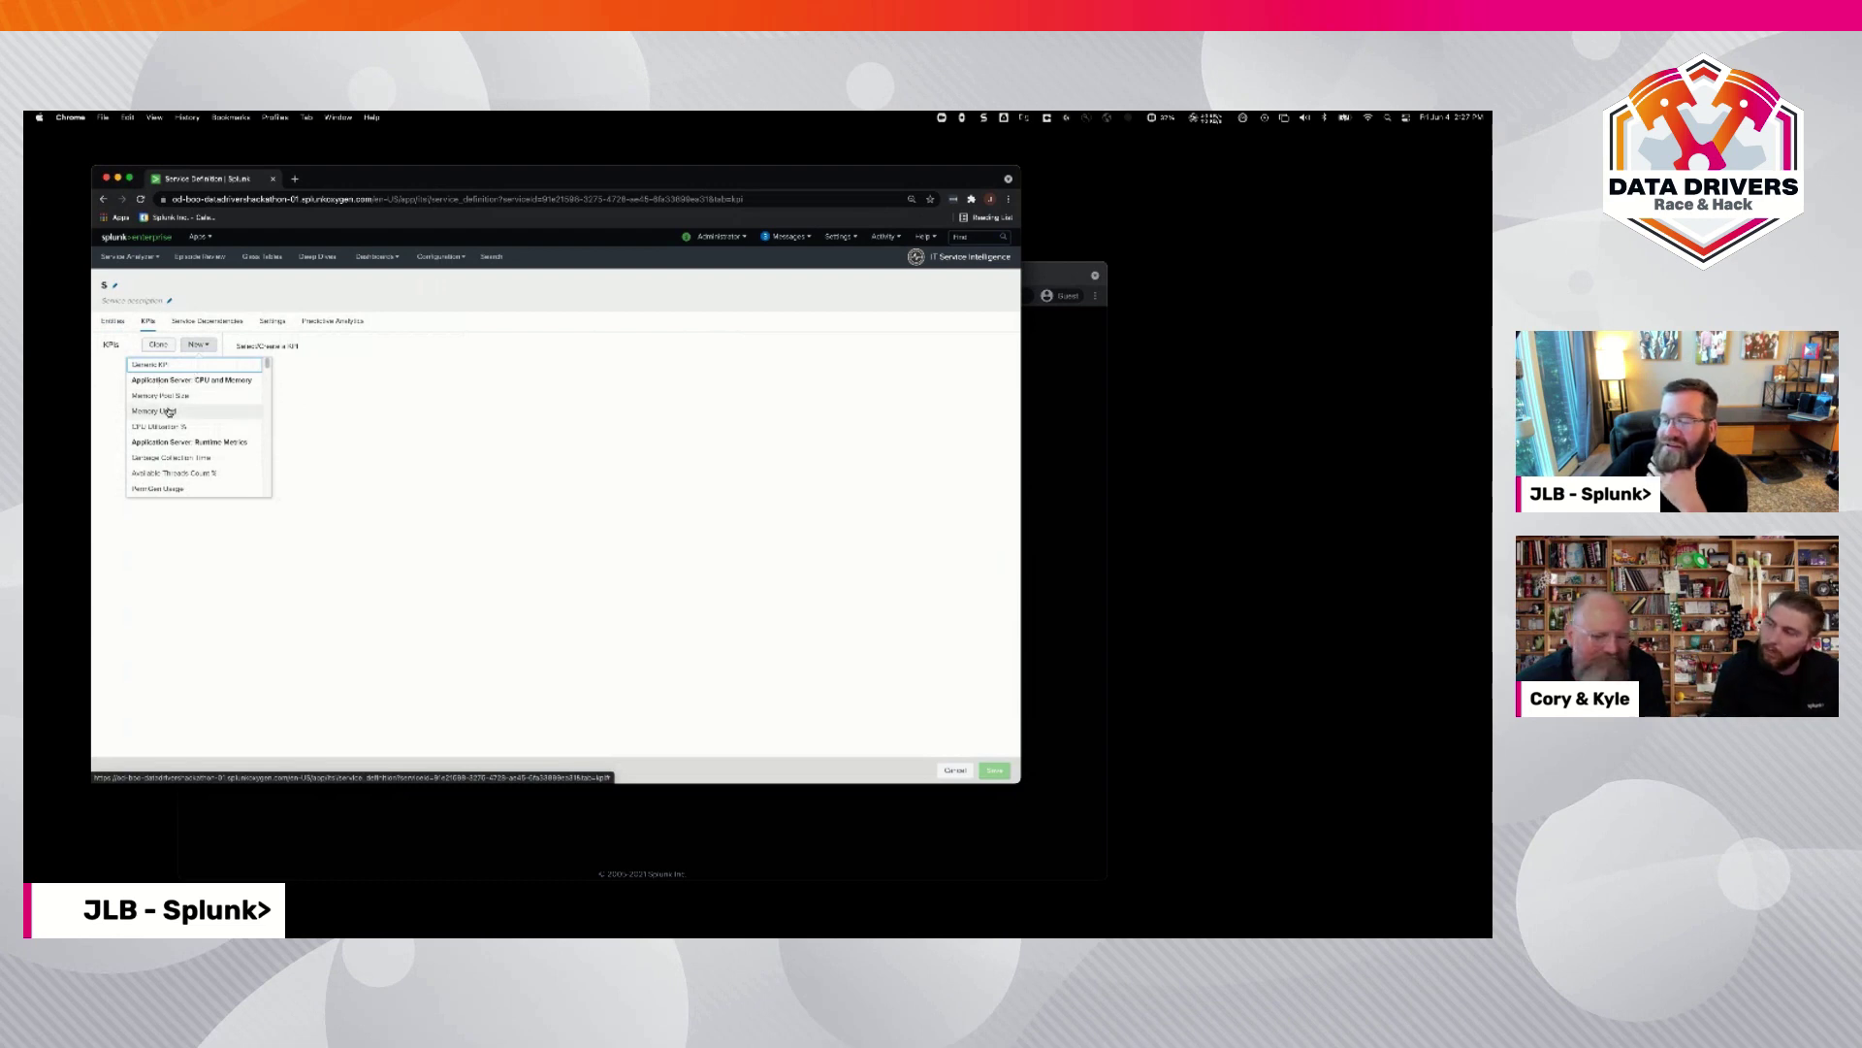
Step: Start a generic KPI for the service and title it Left Front Tyre
left_click(146, 366)
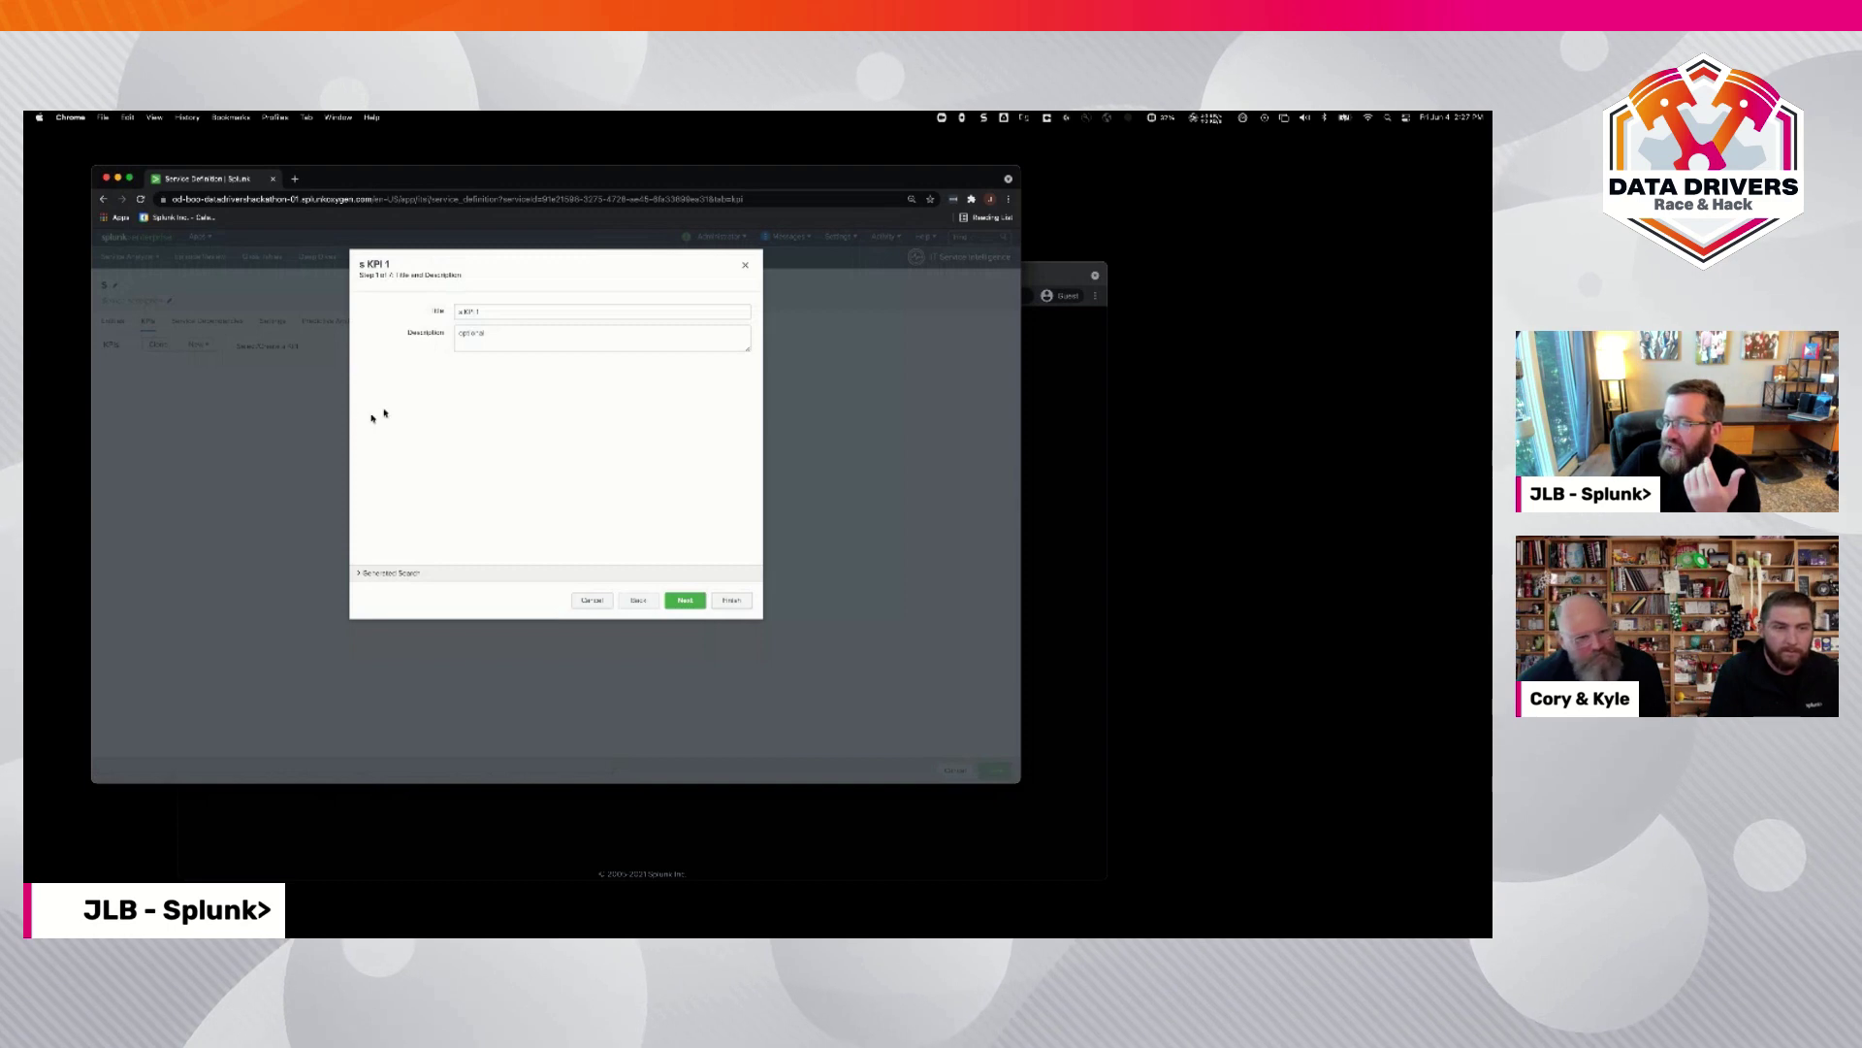
triple_click(508, 311)
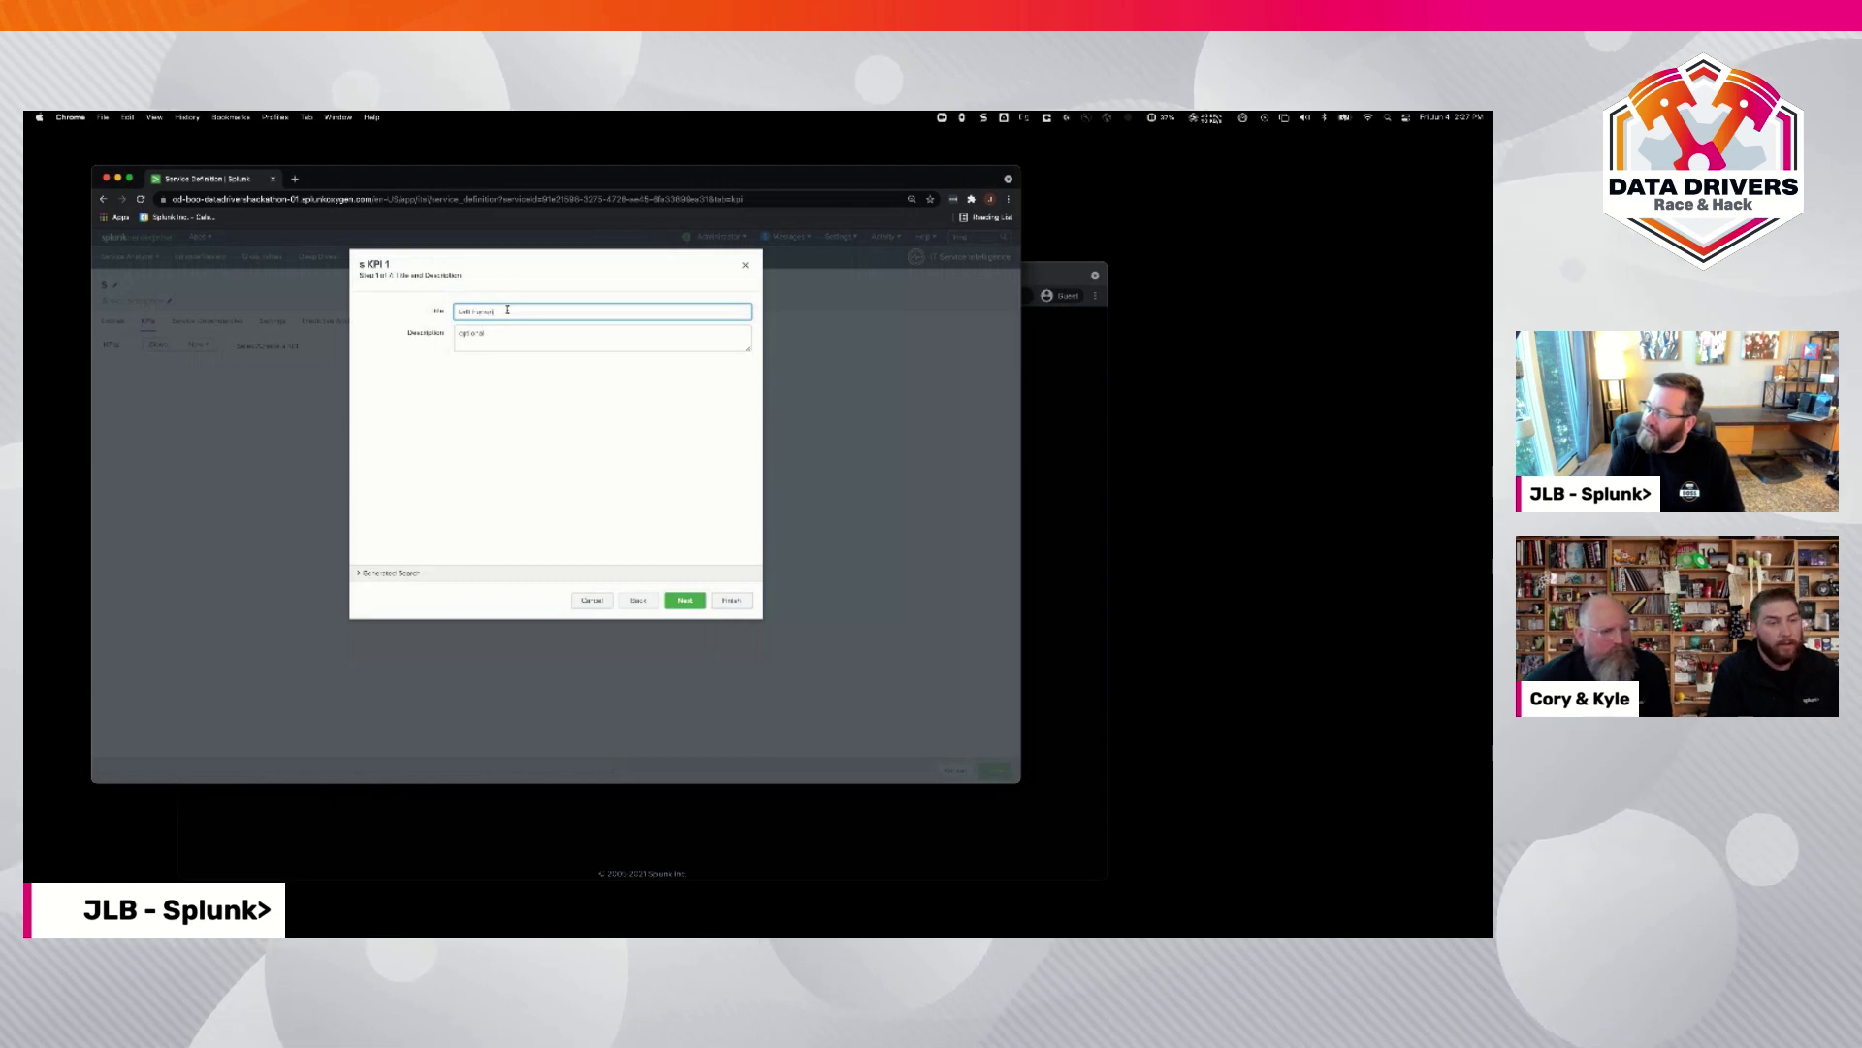
type("o")
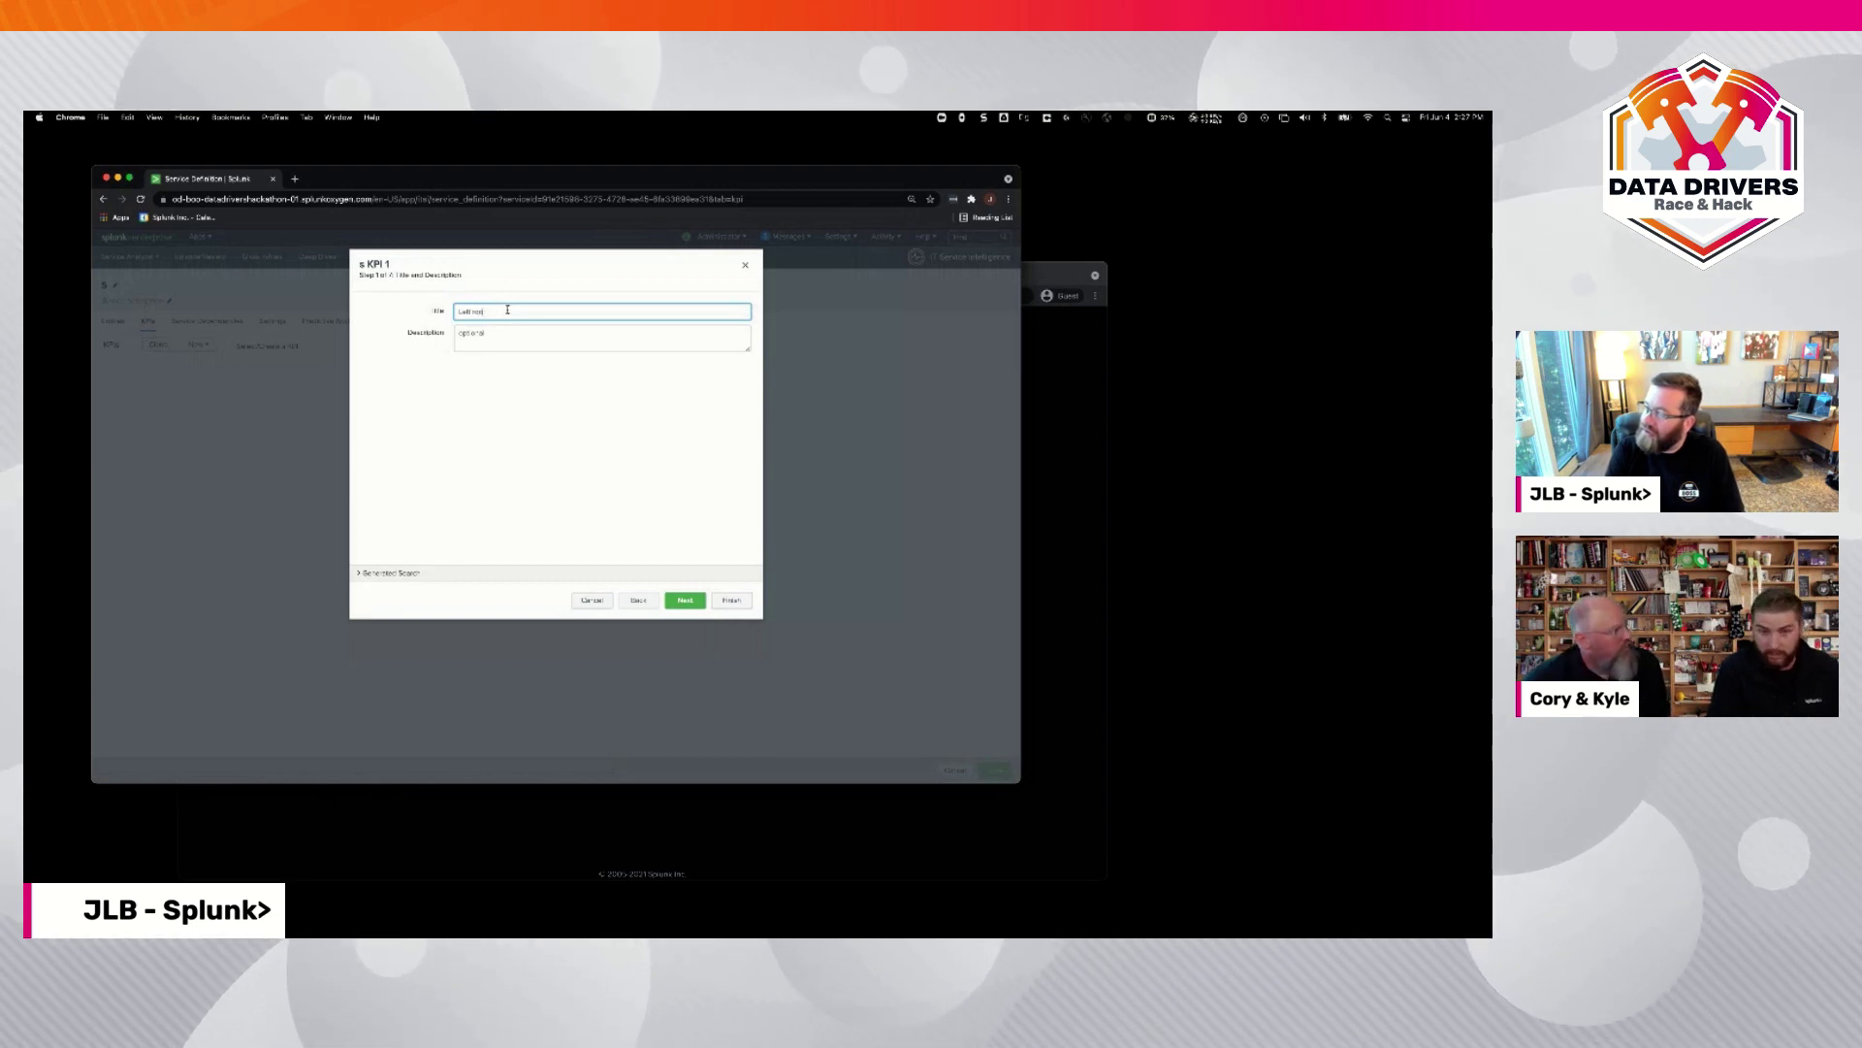
type(" ro")
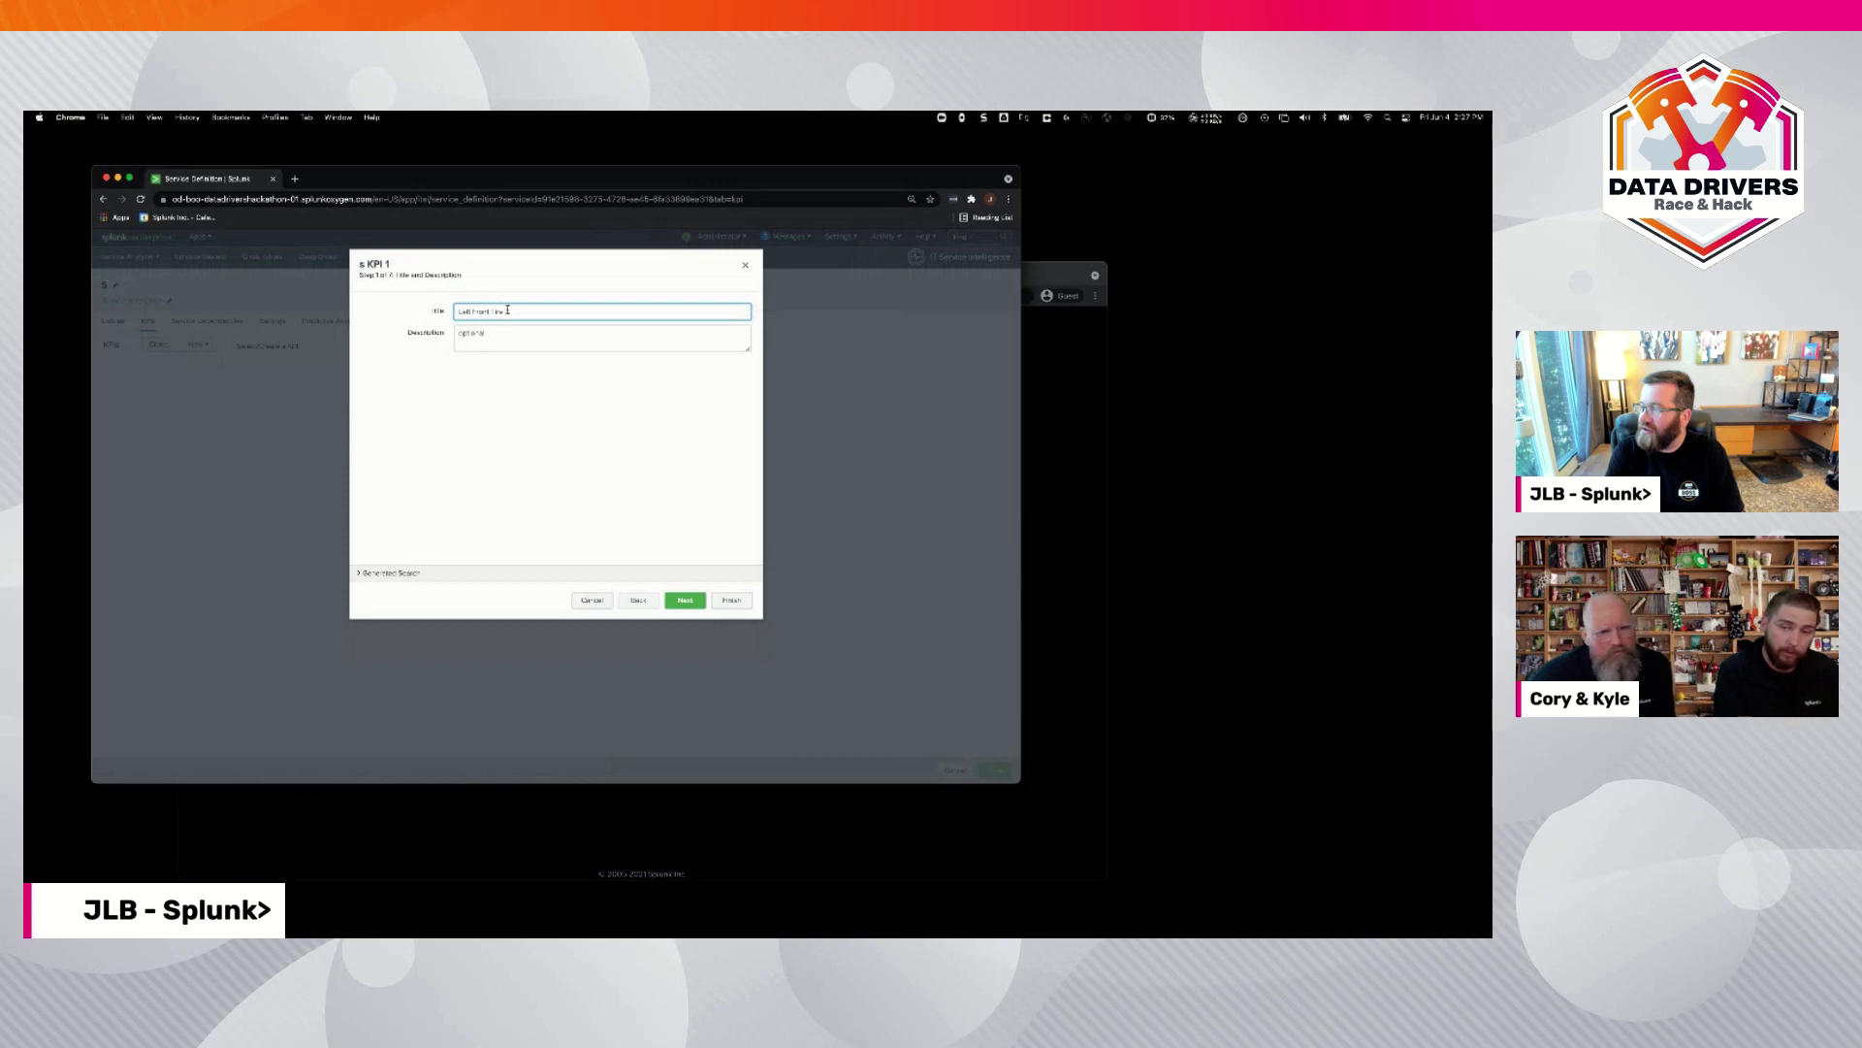
key("BackSpace")
key("BackSpace")
key("BackSpace")
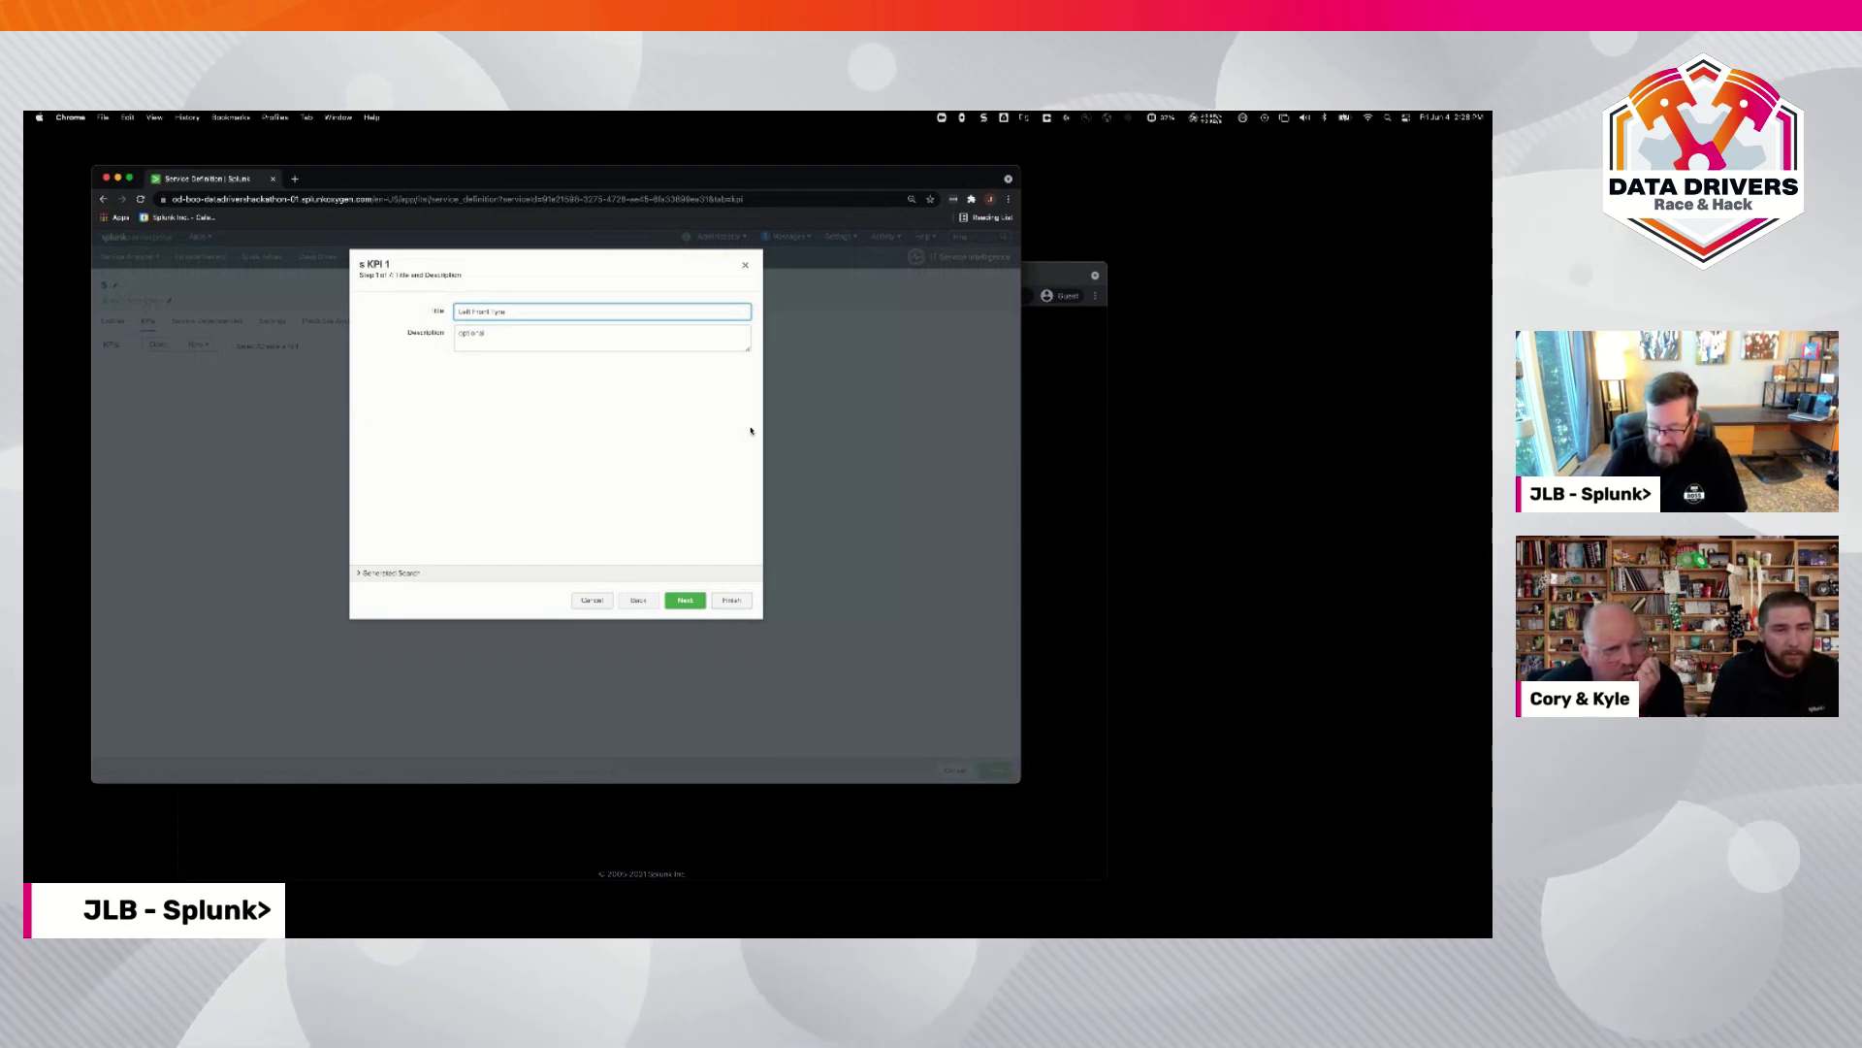
Step: Enlarge the page display and expand the browser window to full screen
key("super+equal")
key("super+equal")
key("super+equal")
key("super+equal")
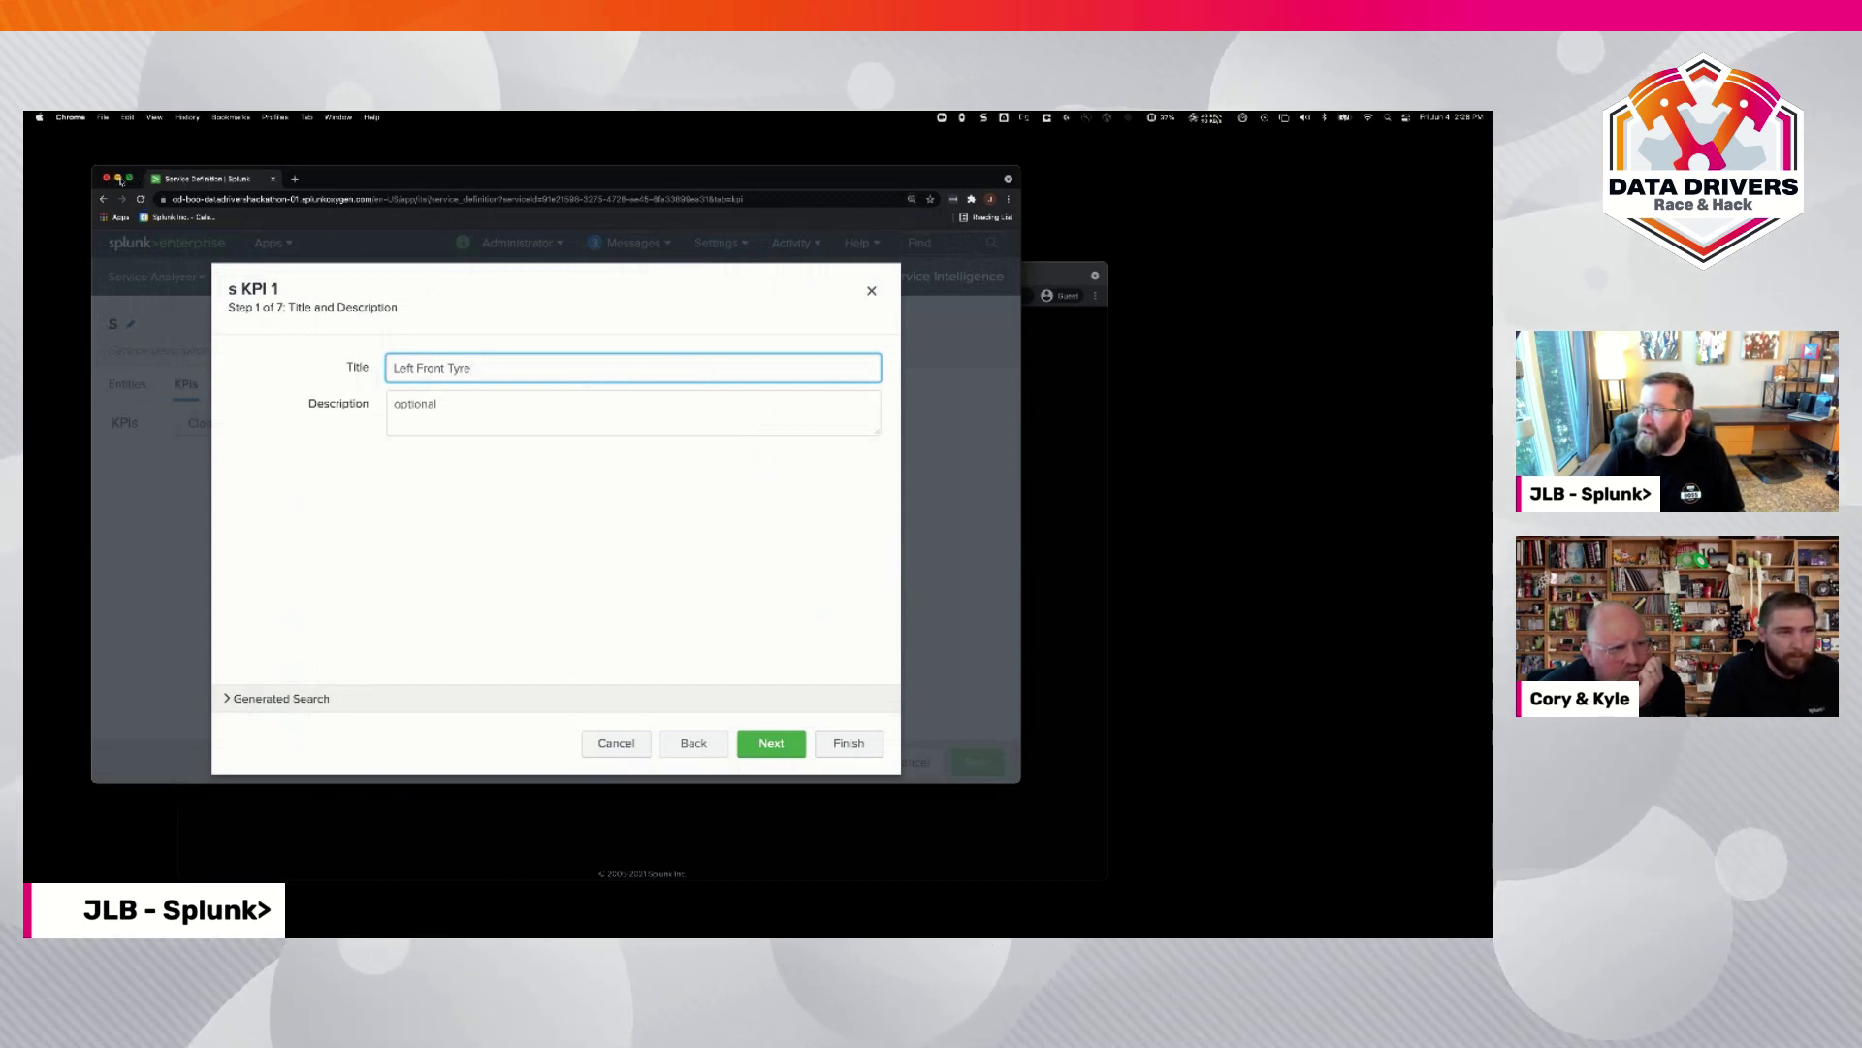
left_click(131, 180)
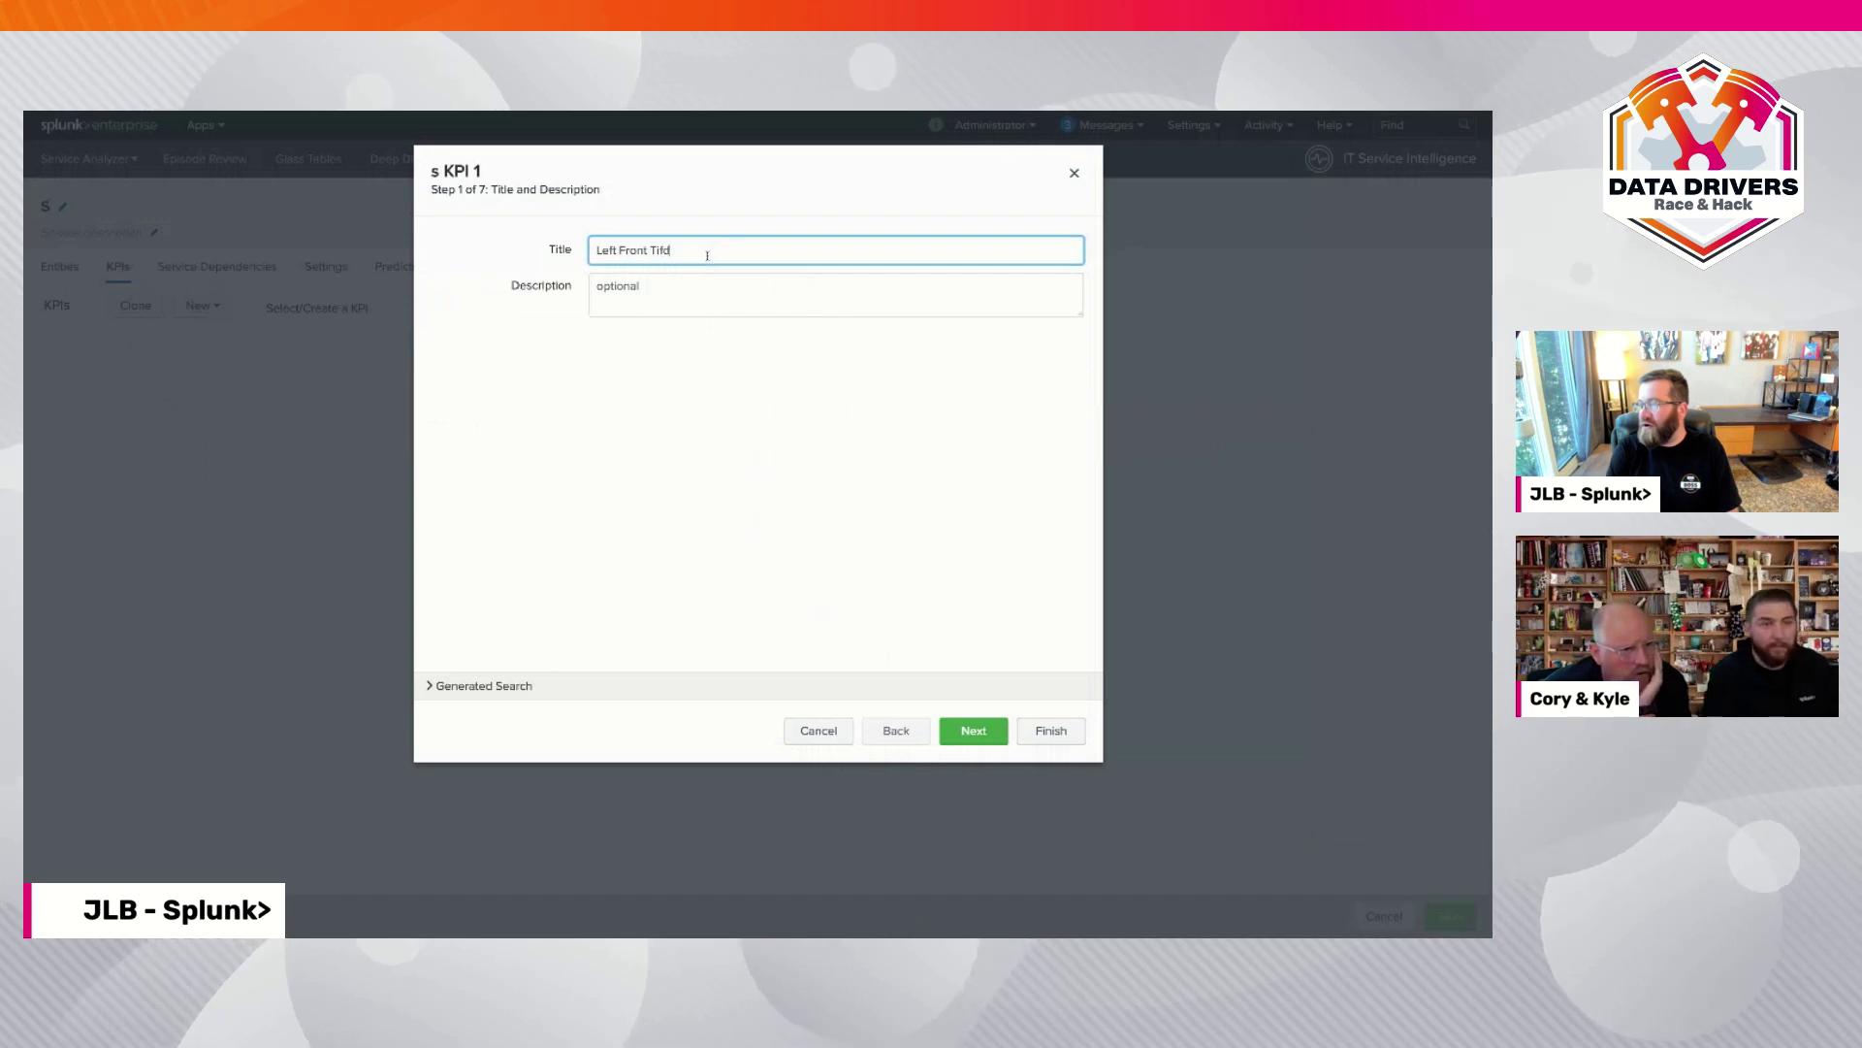
Step: Correct and complete the KPI title as Left Front Tyre Temperature, and continue to the KPI's source settings
key("BackSpace")
key("BackSpace")
key("BackSpace")
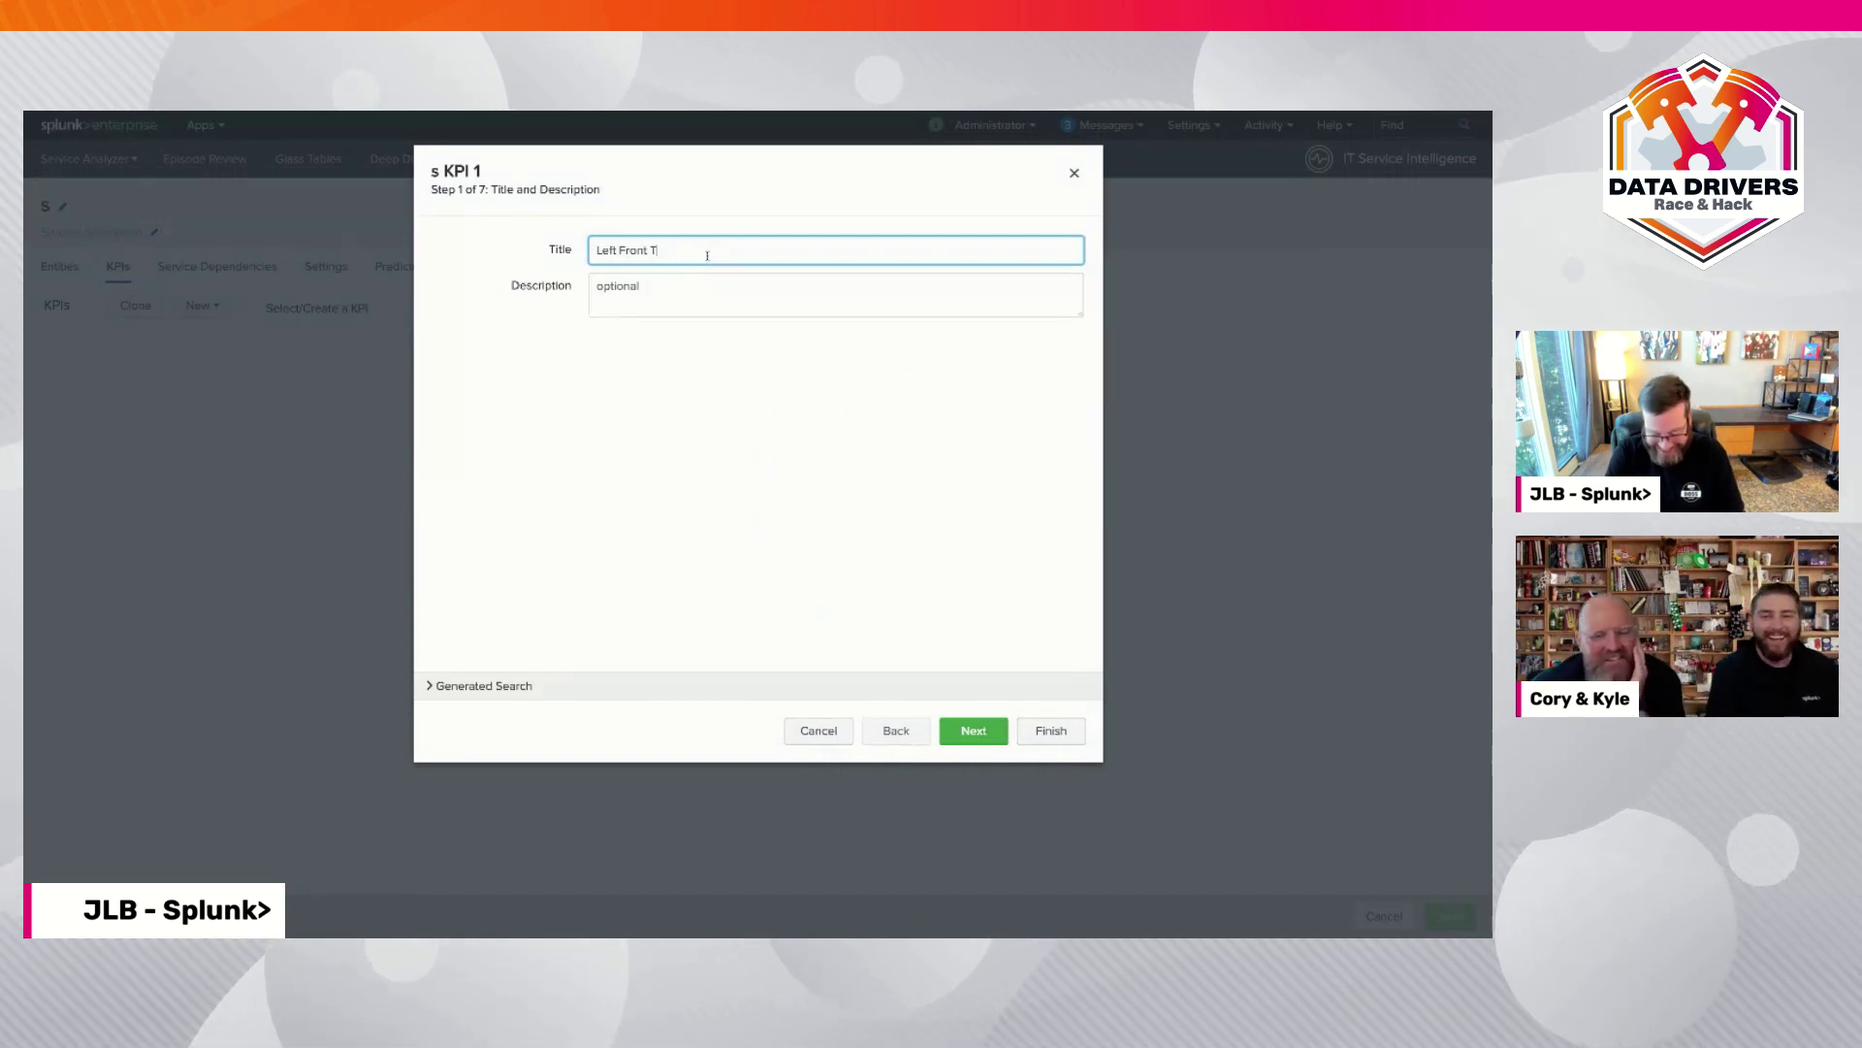
type("yre")
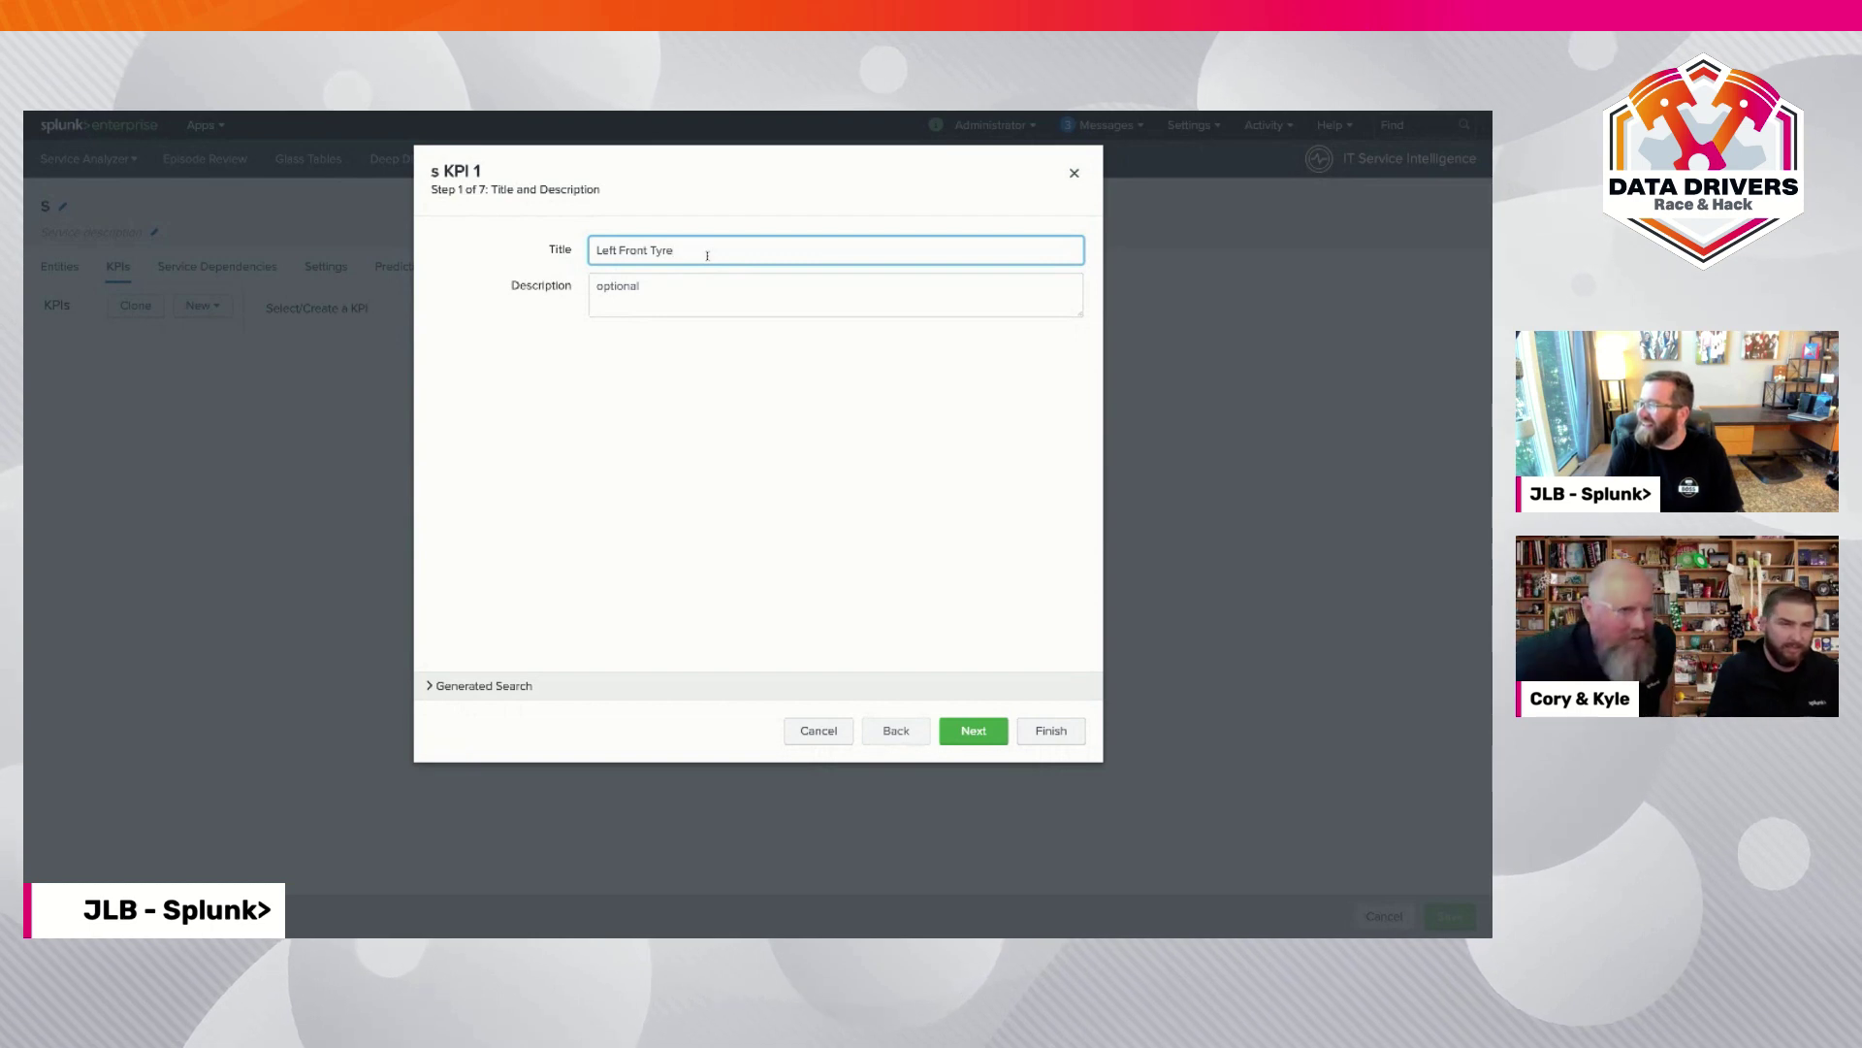
type(" Temperature")
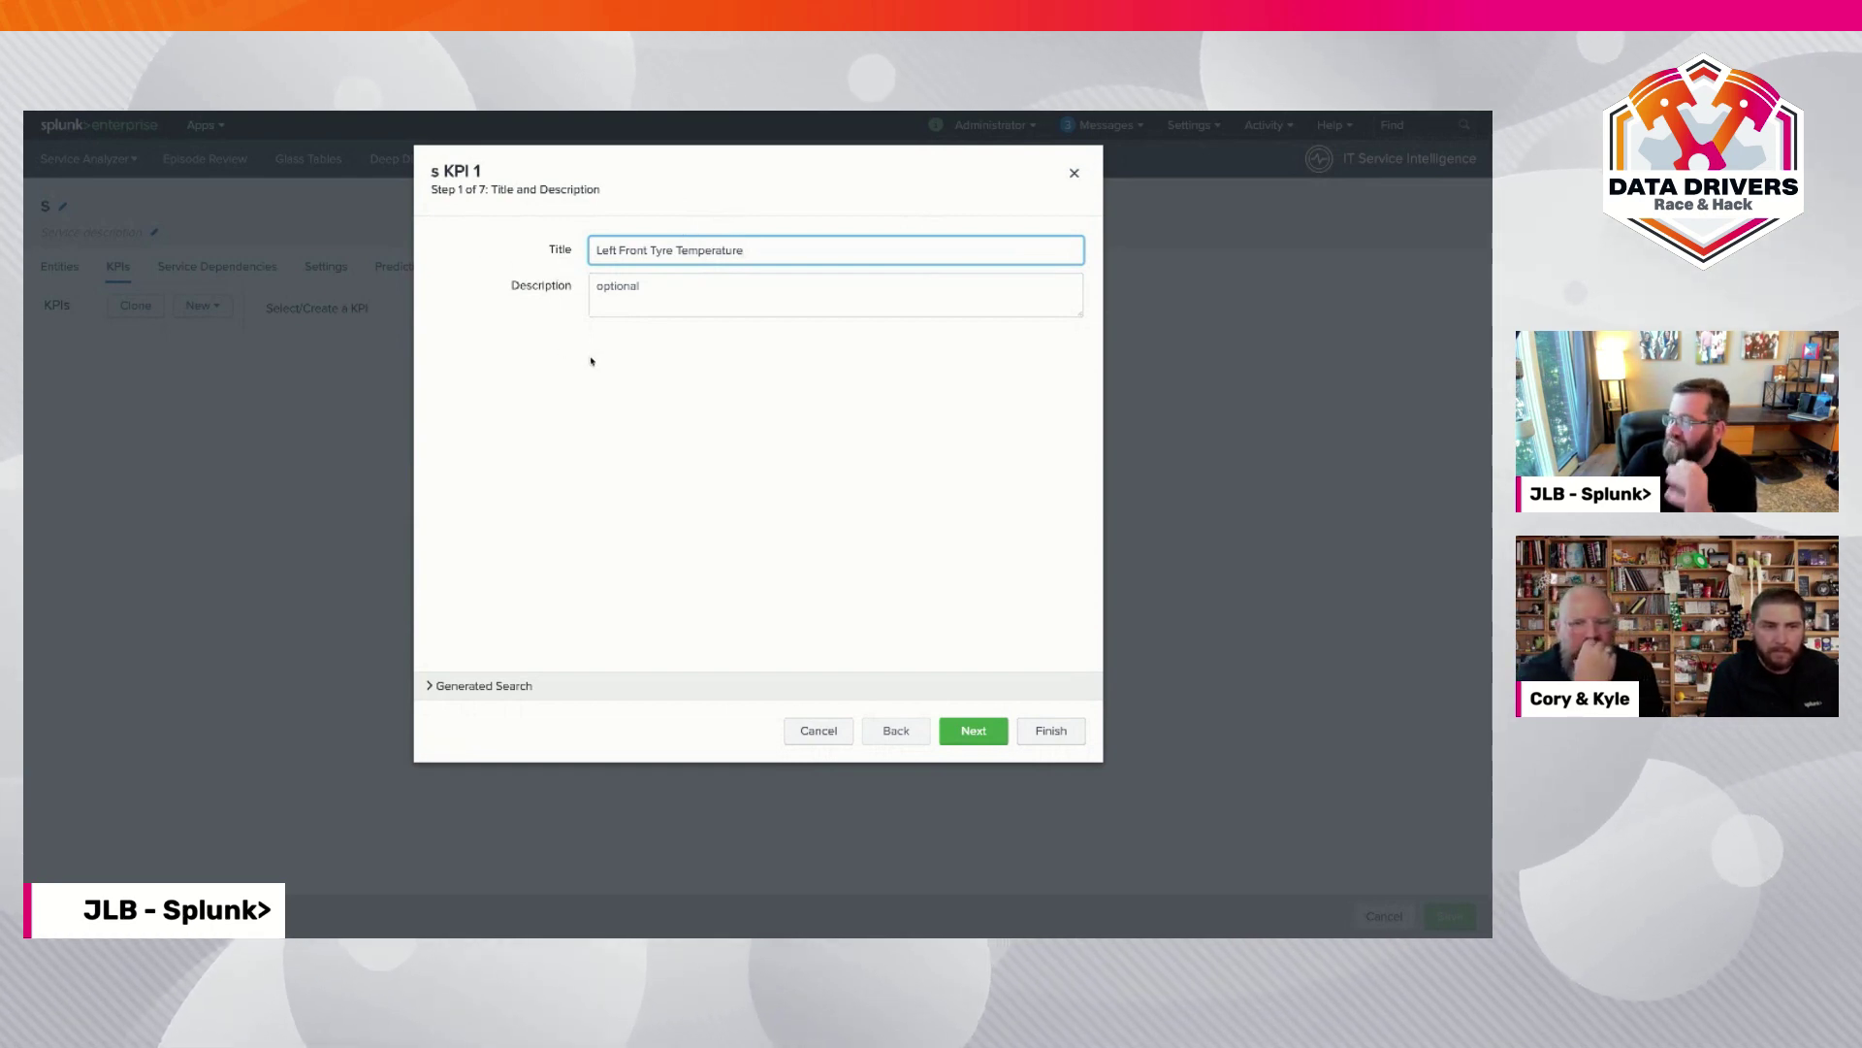
left_click(973, 732)
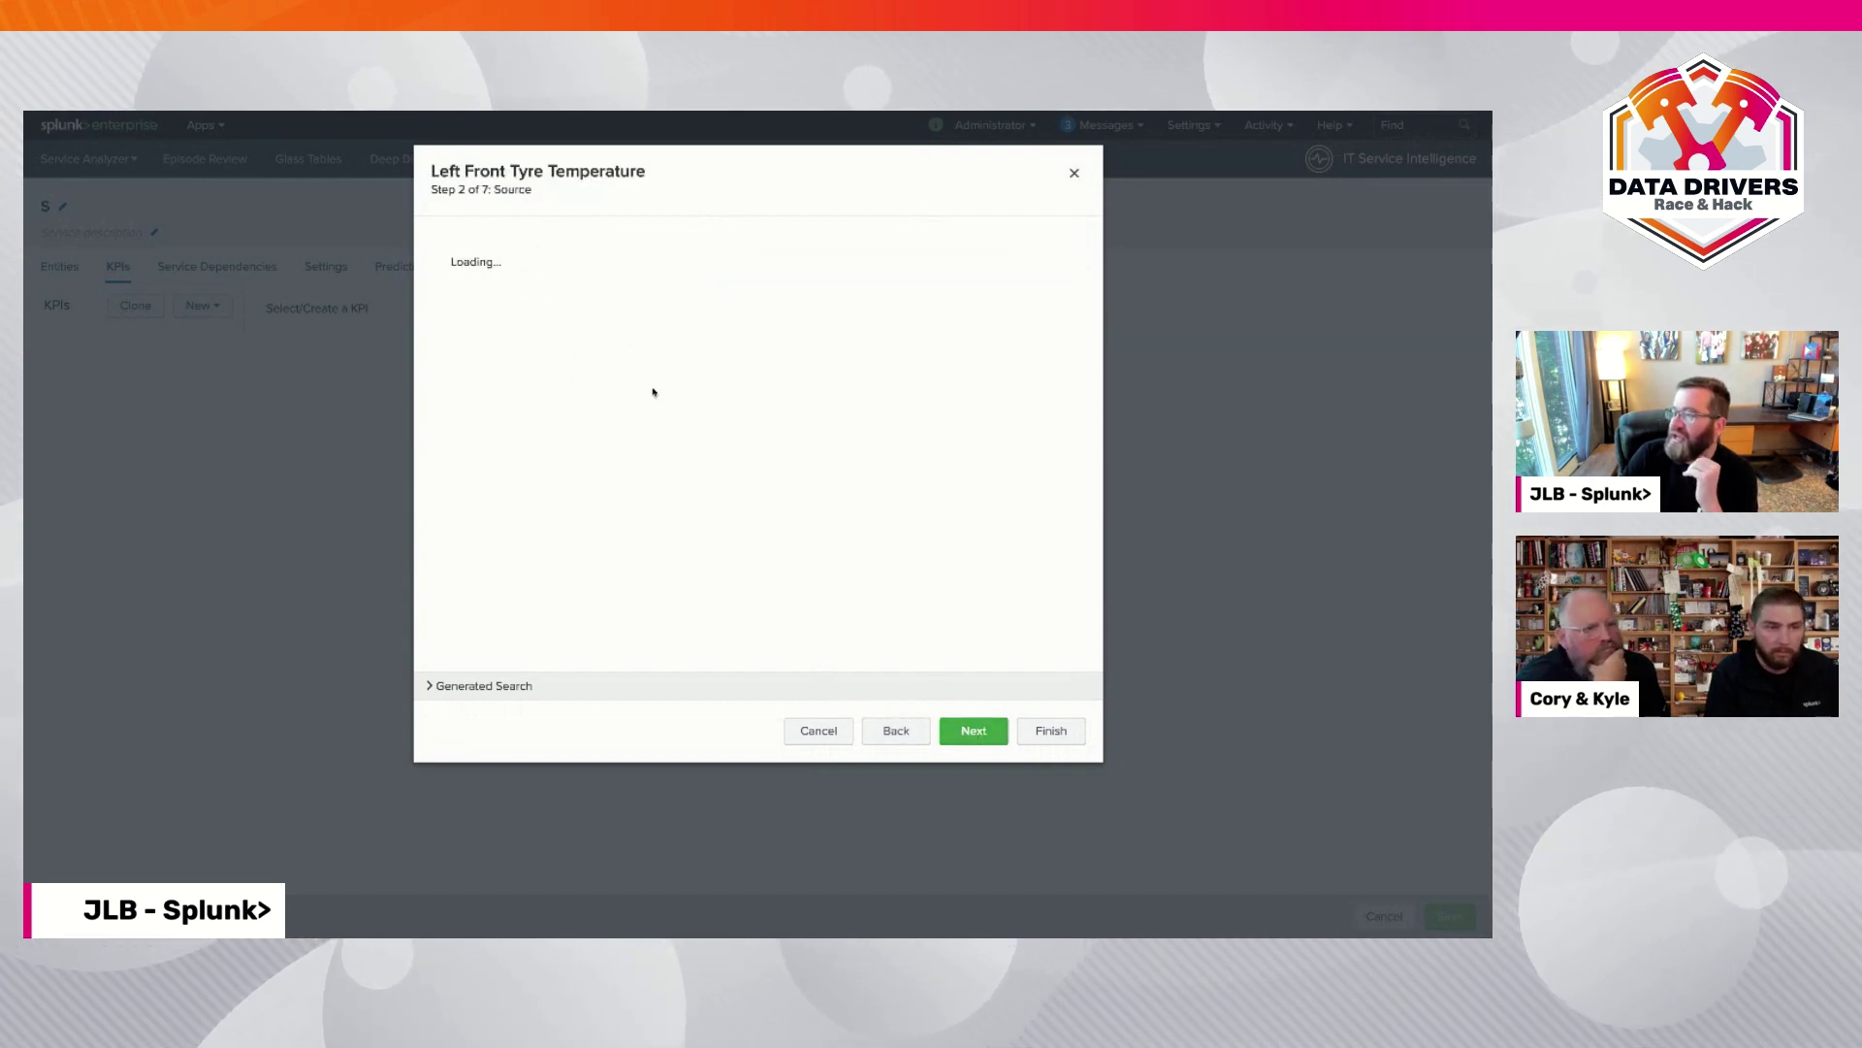